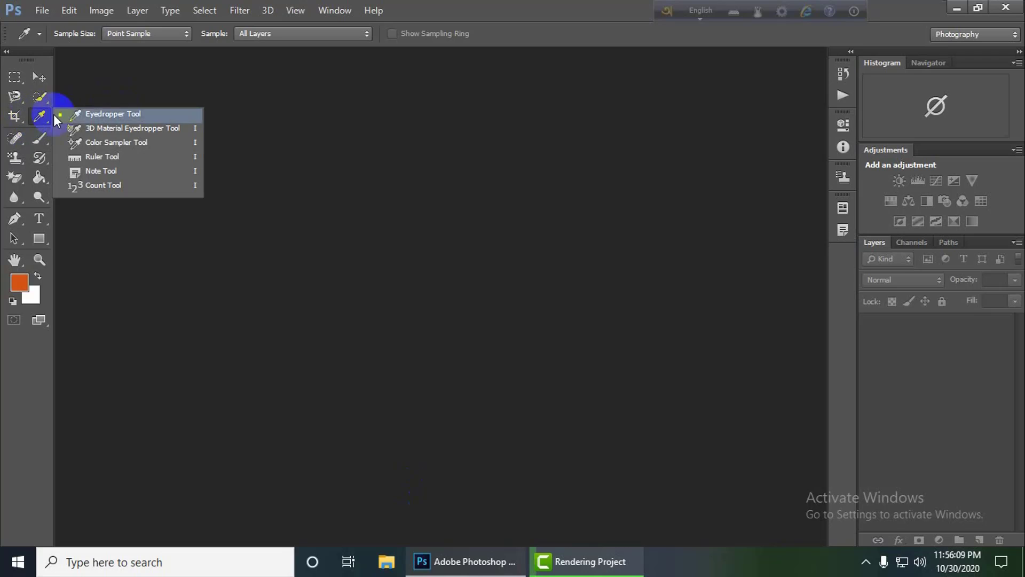
Step: Activate the Spot Healing Brush Tool and look through the other healing tools in its group
click(46, 111)
click(16, 140)
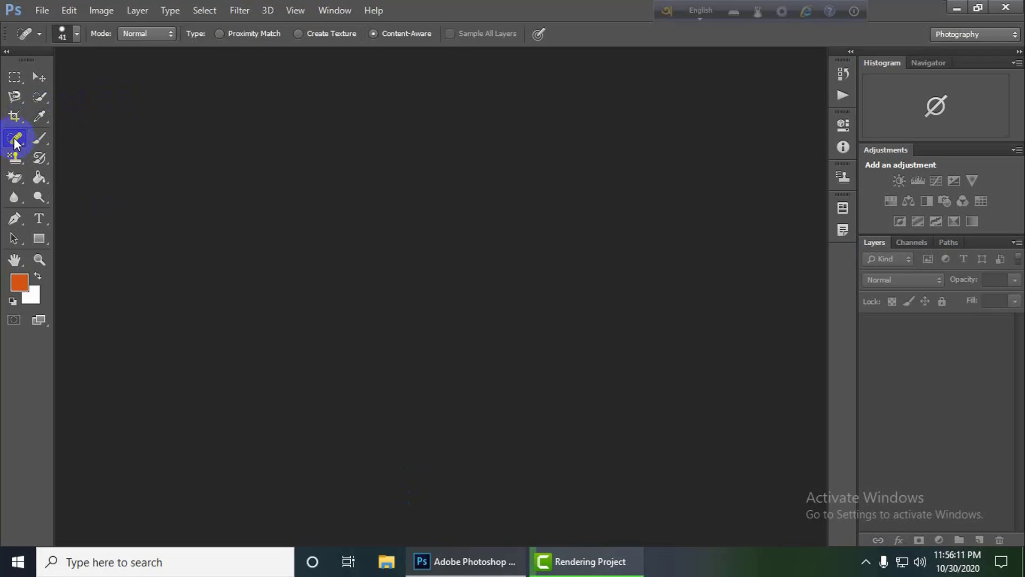
click(16, 137)
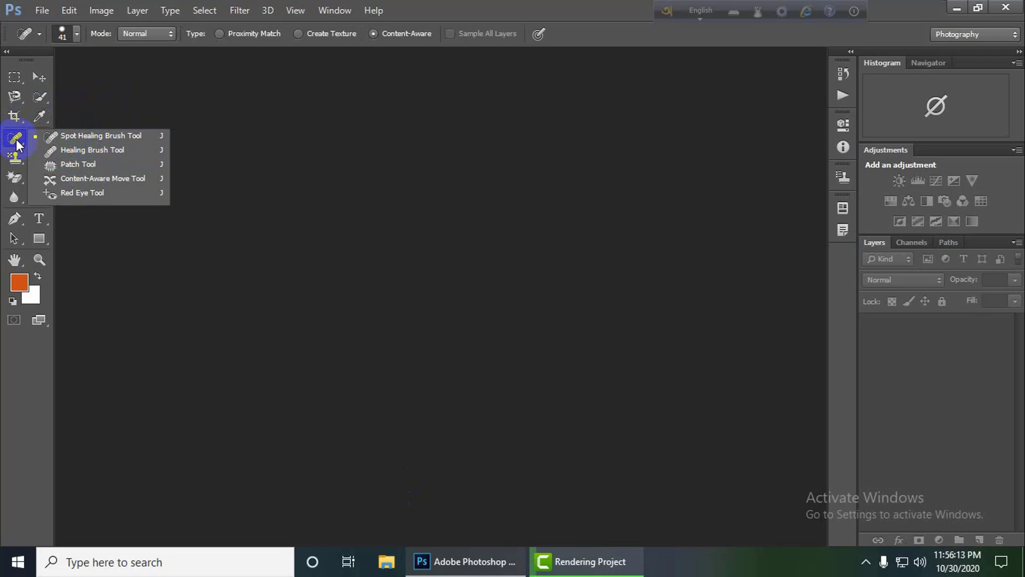
click(431, 121)
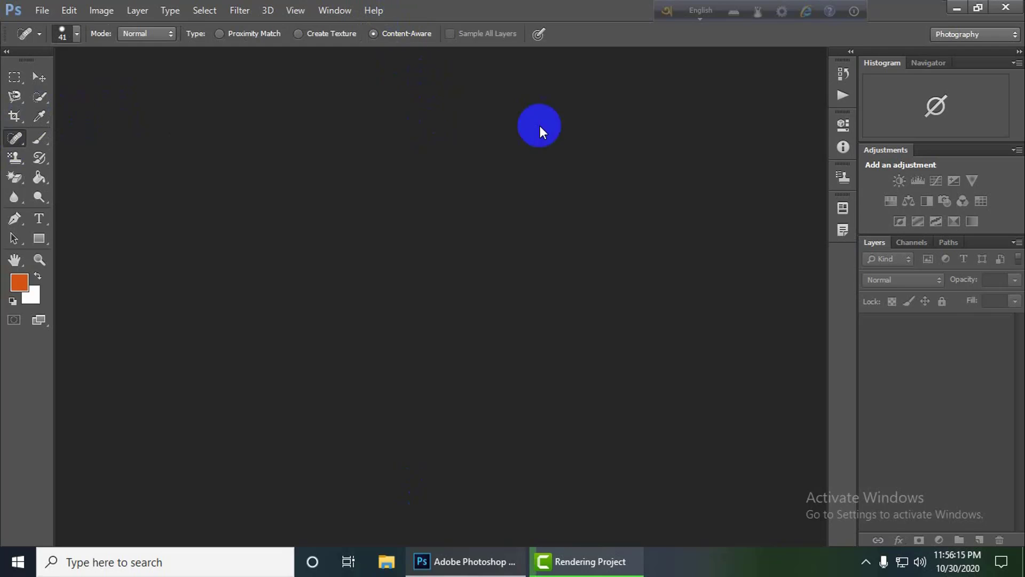
click(8, 140)
right_click(10, 138)
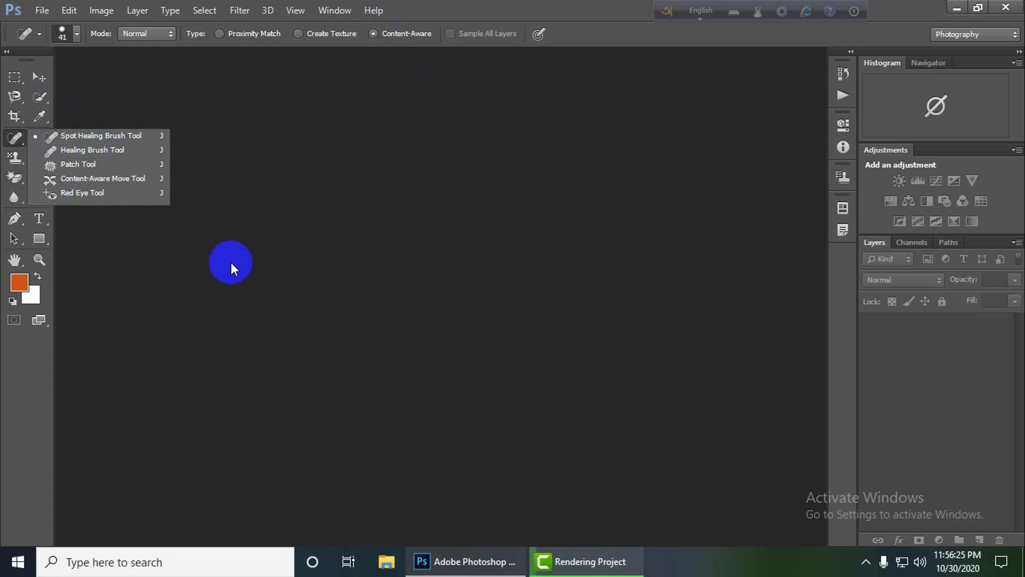
click(3, 136)
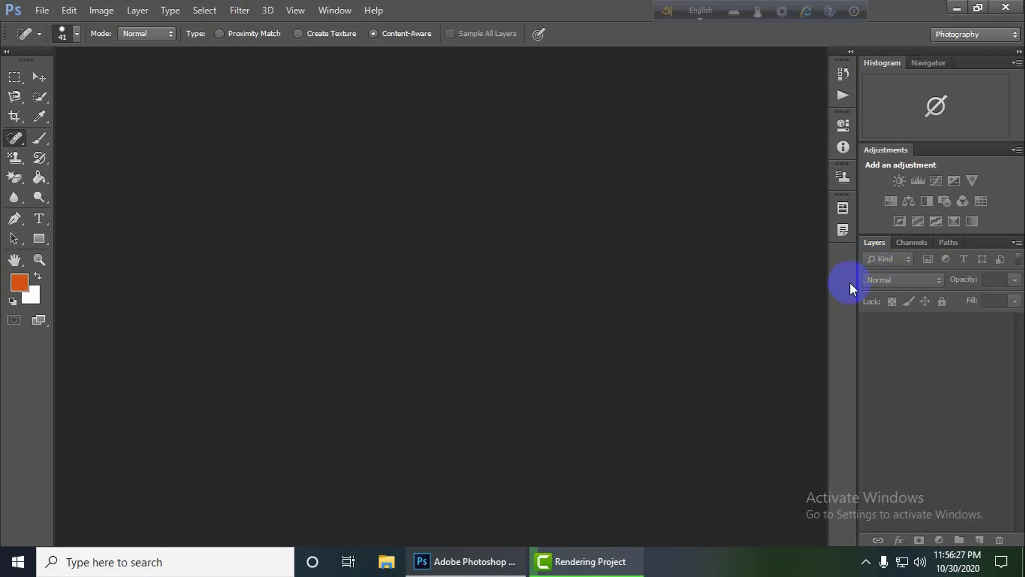
right_click(14, 138)
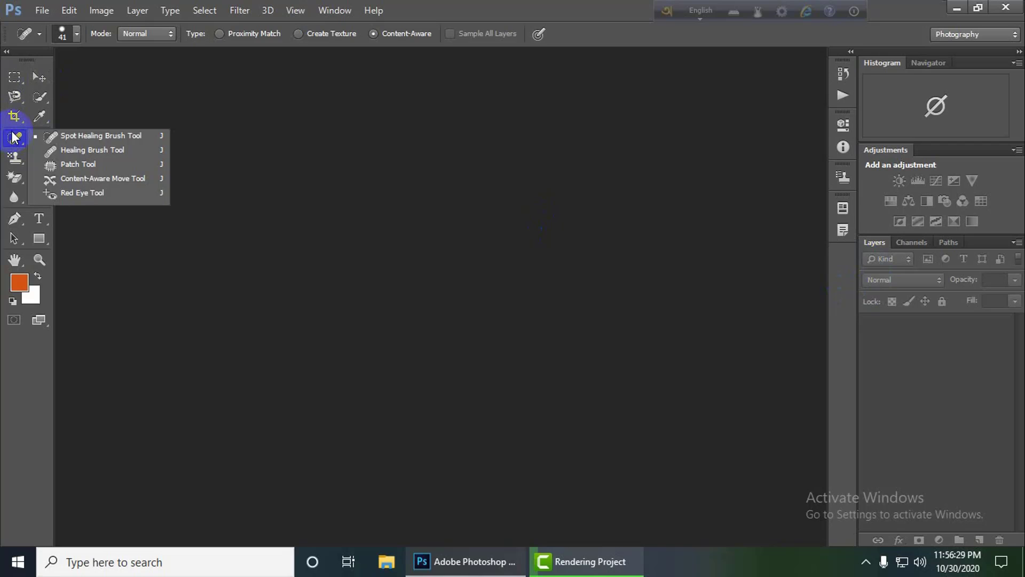
click(1, 137)
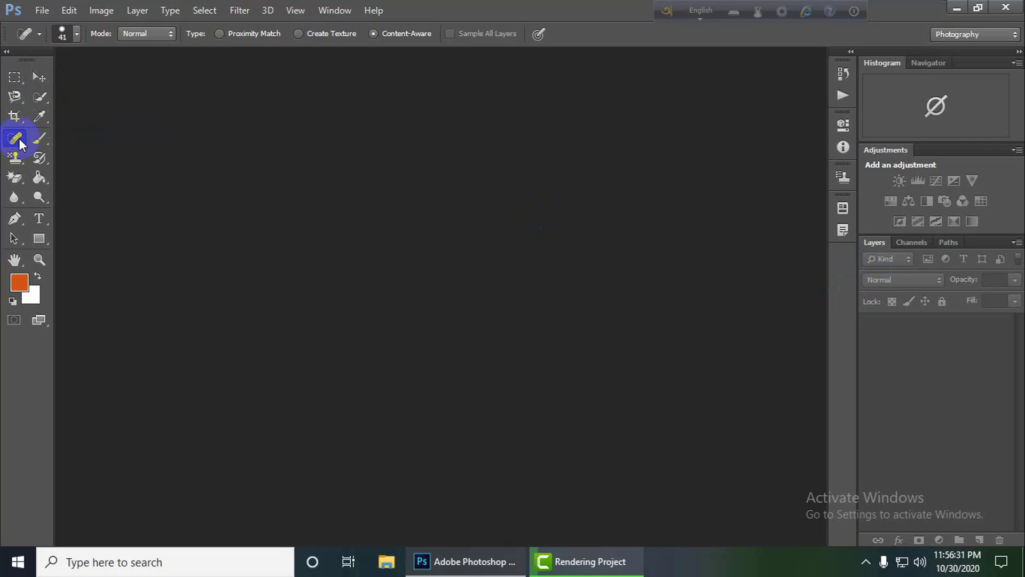
Step: Switch to Google Chrome and search Google for "face spot image"
click(956, 10)
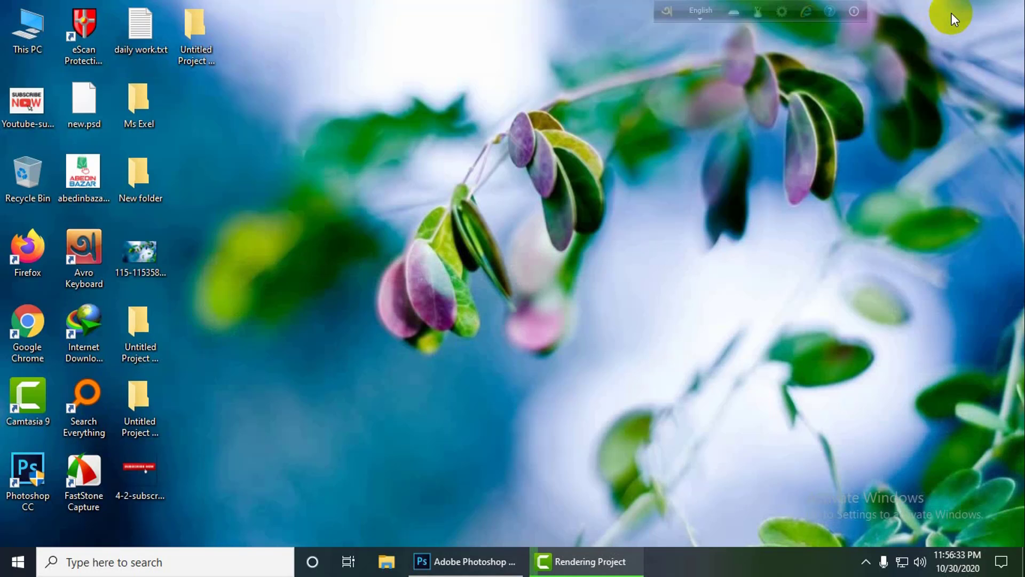
right_click(523, 143)
click(526, 148)
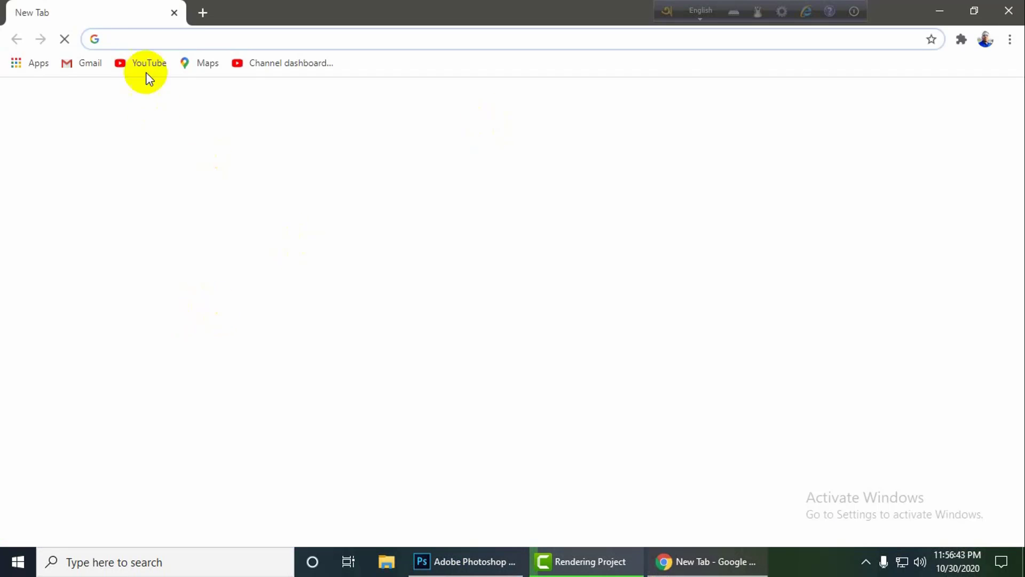
click(268, 37)
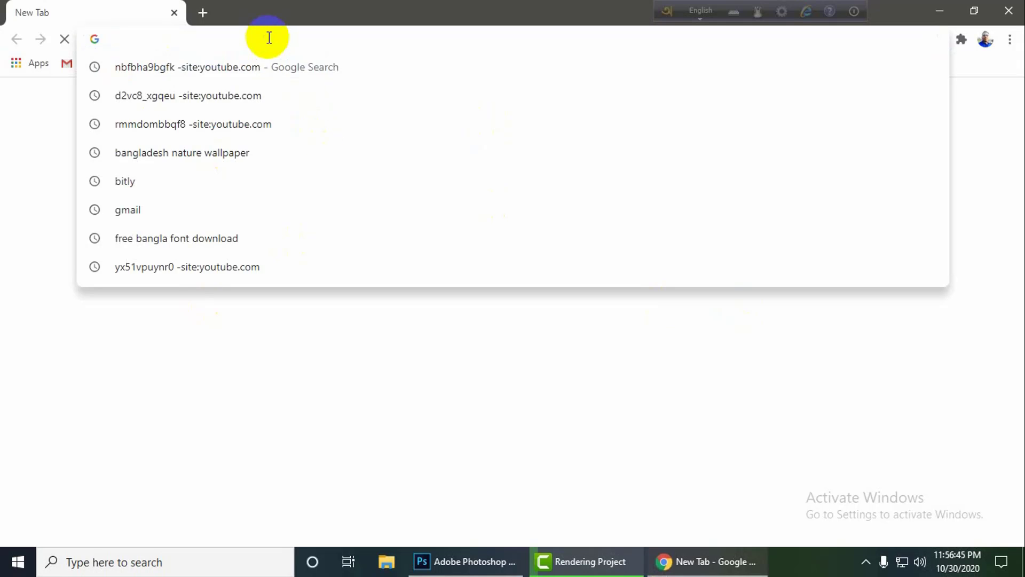
text(sp)
key(BackSpace)
key(BackSpace)
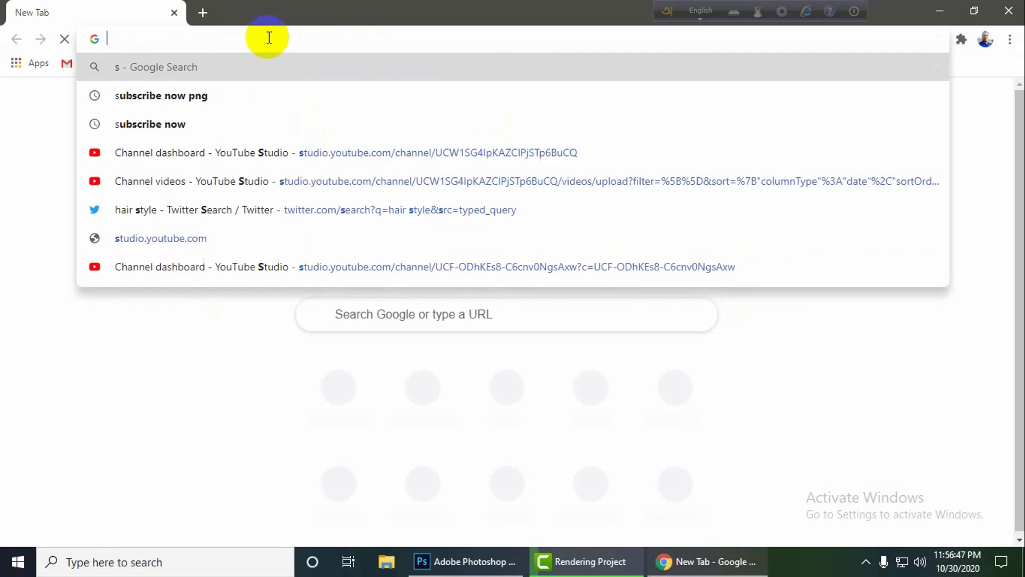
text(face spot image)
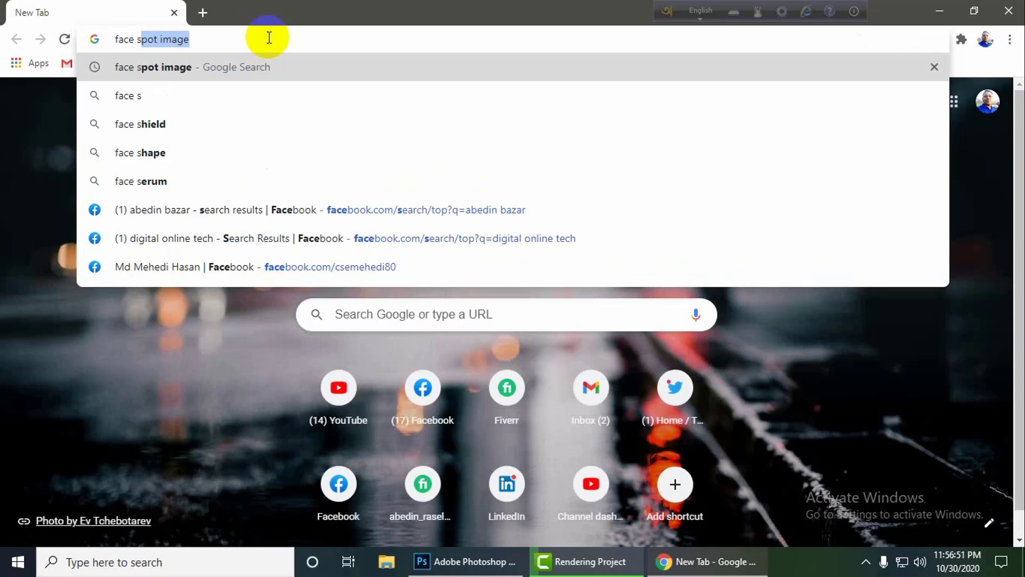
key(Return)
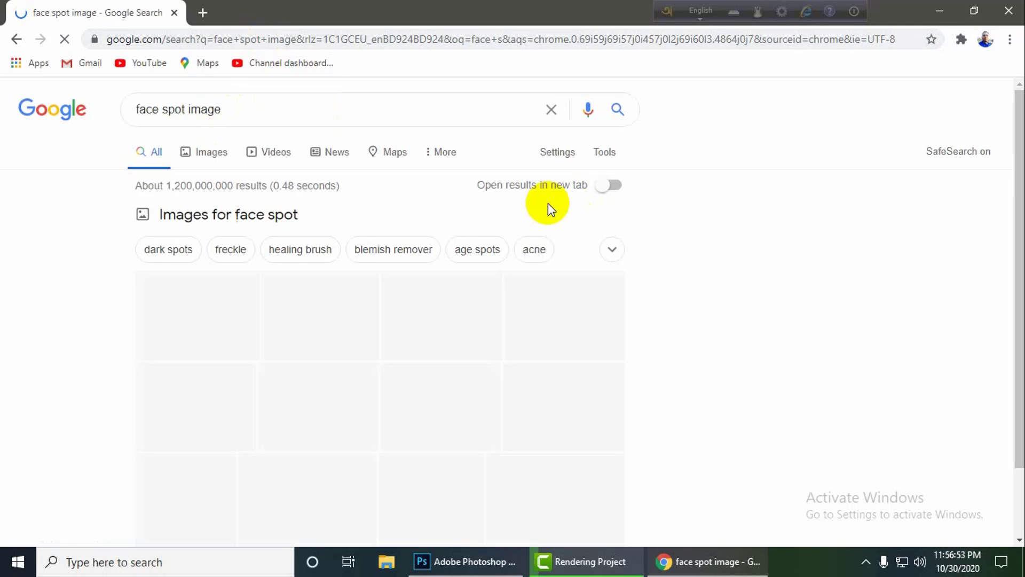
Step: Browse the image results and open the preview of the Stylecraze side-profile photo of a cheek with red spots
scroll(419, 281, down, 3)
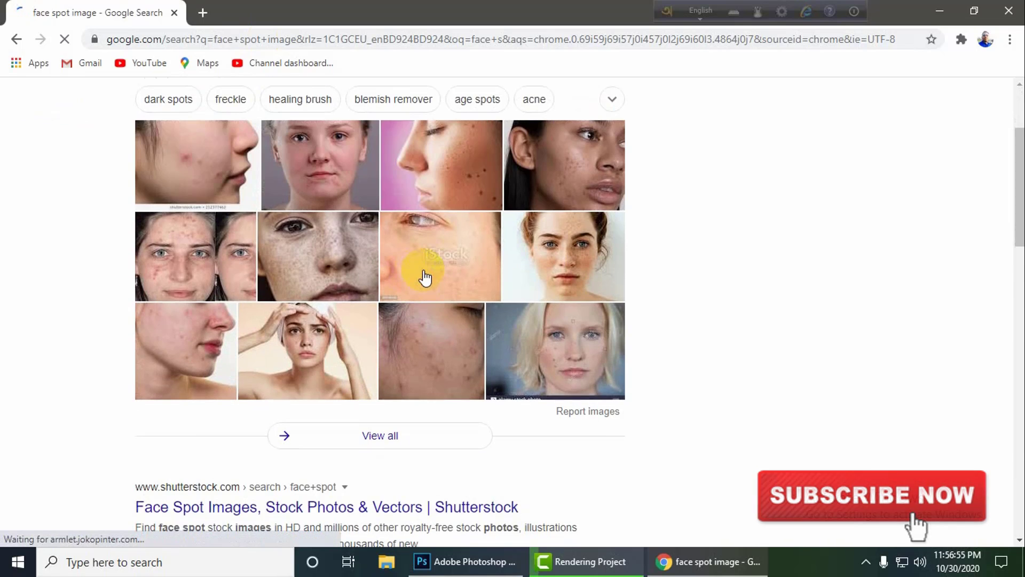
scroll(428, 304, down, 3)
scroll(317, 248, up, 2)
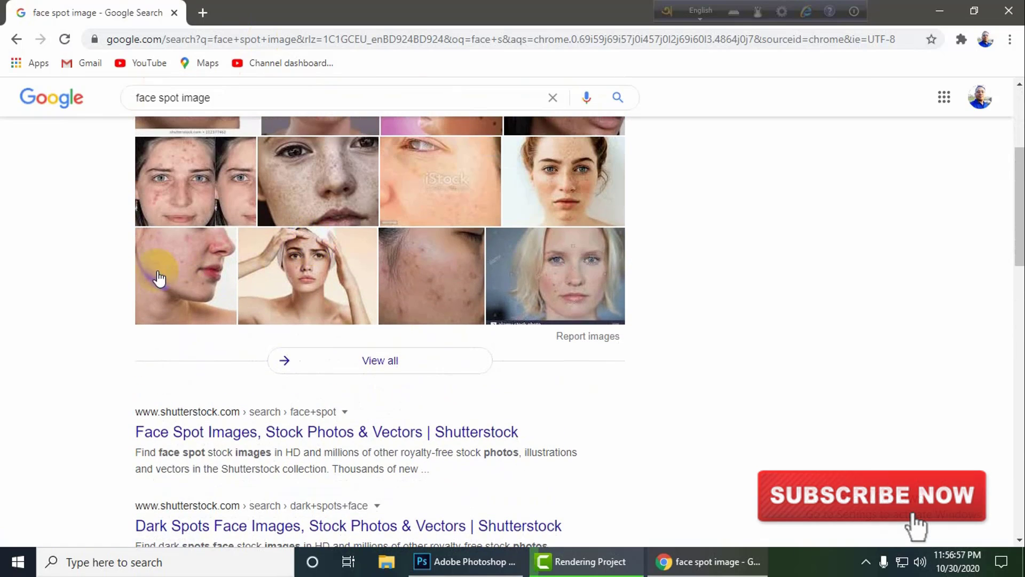
click(155, 275)
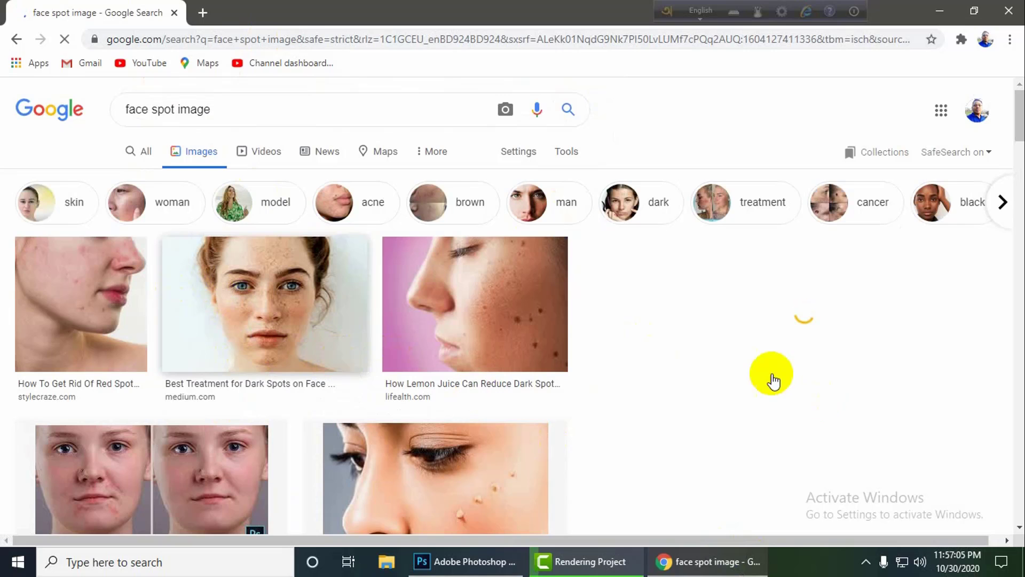
scroll(515, 366, down, 3)
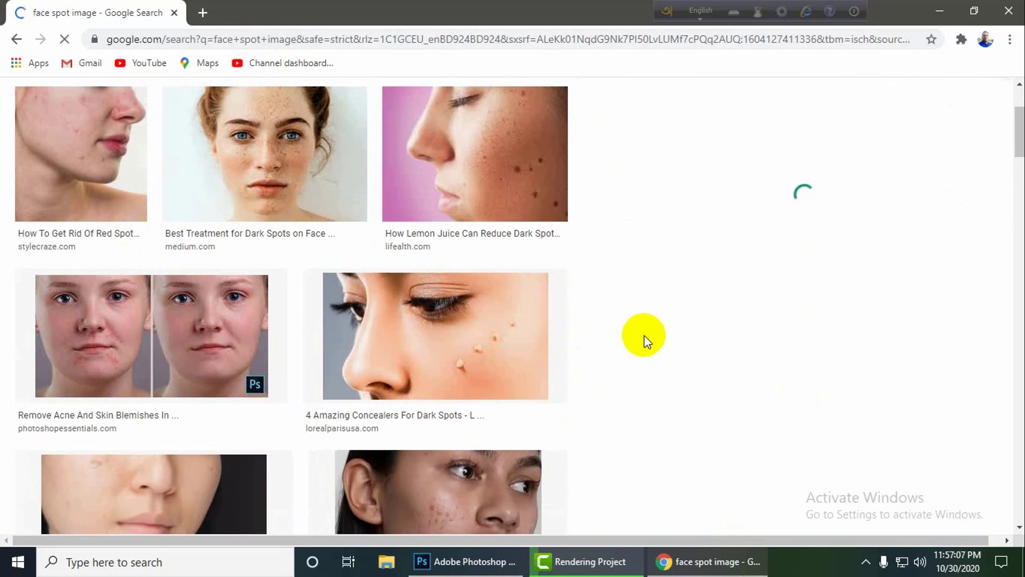
scroll(309, 338, up, 2)
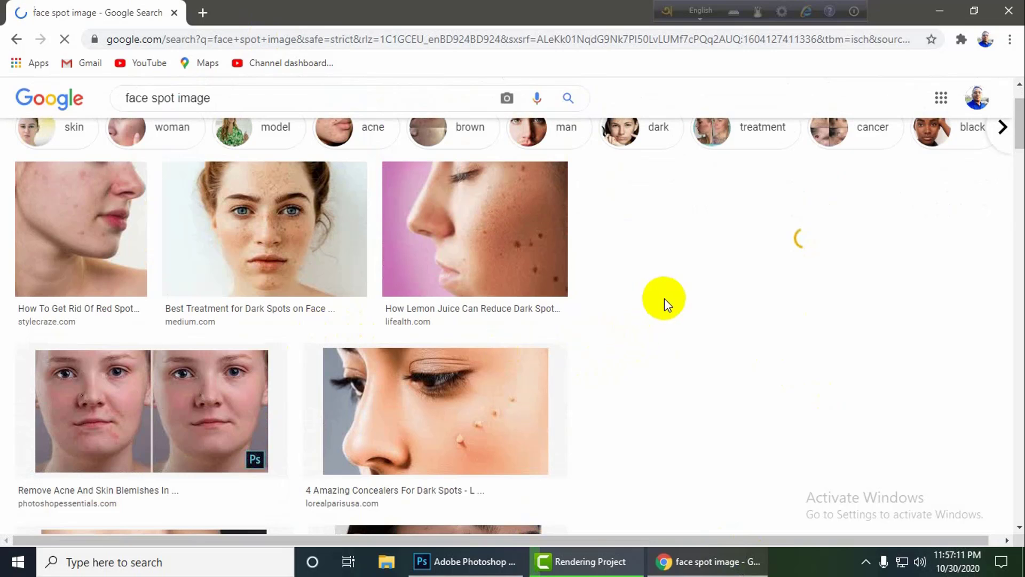
scroll(769, 299, down, 5)
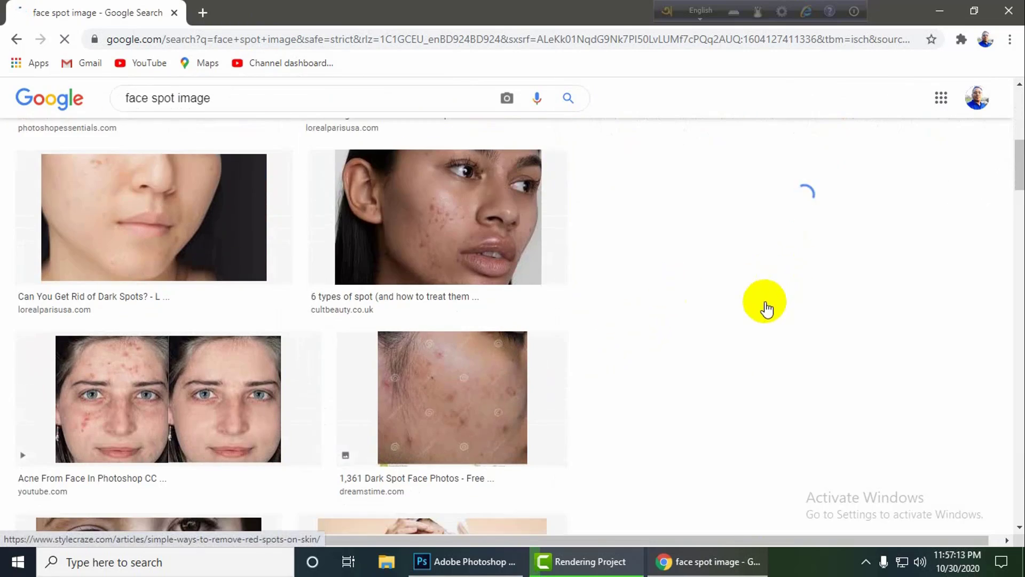
scroll(767, 309, up, 7)
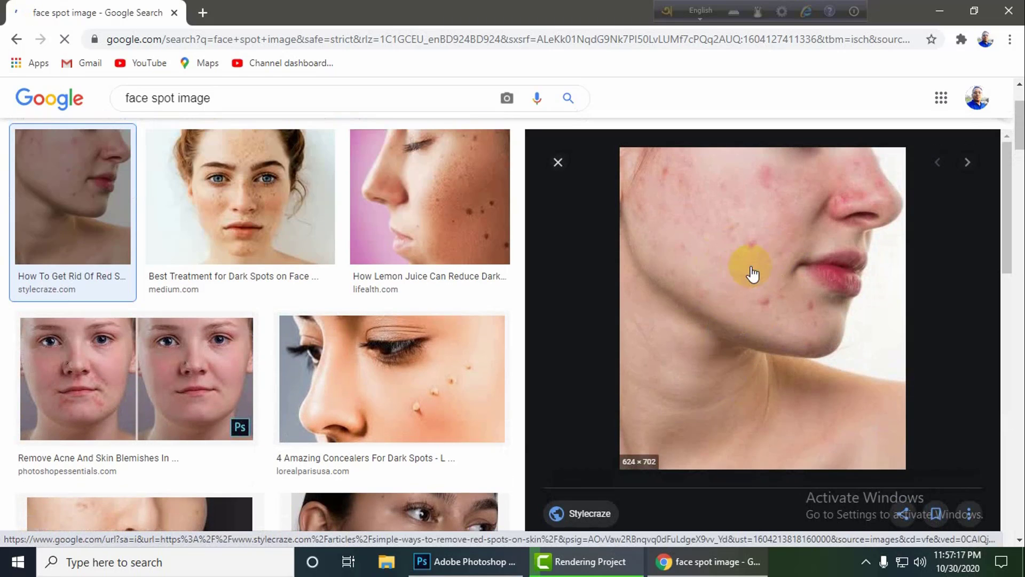
Step: Save the previewed face photo to the Desktop as a JPEG, shortening its file name to -624x702.jpg
right_click(708, 220)
click(757, 349)
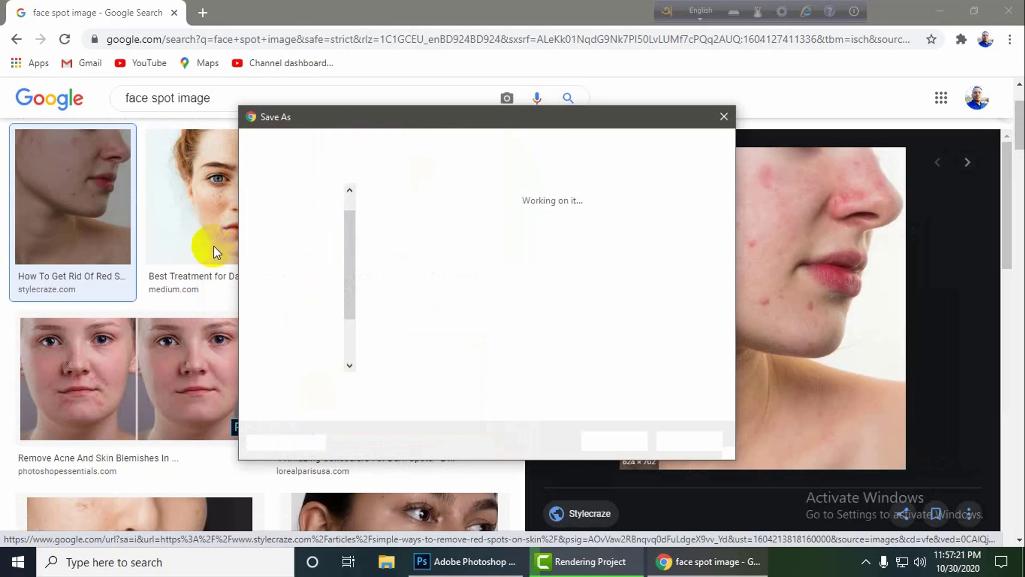
click(310, 239)
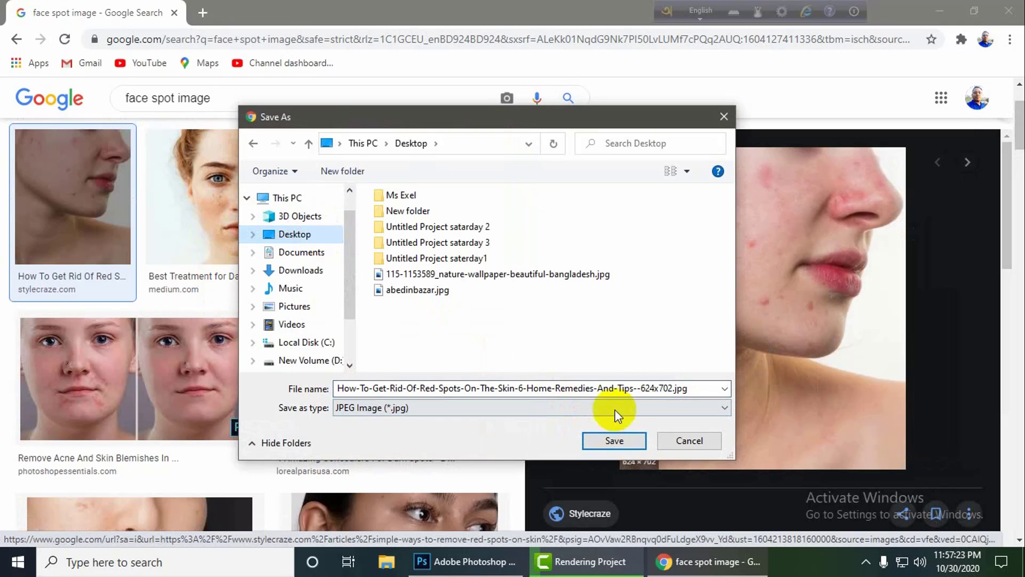
double_click(607, 389)
click(632, 388)
drag(635, 389, 252, 396)
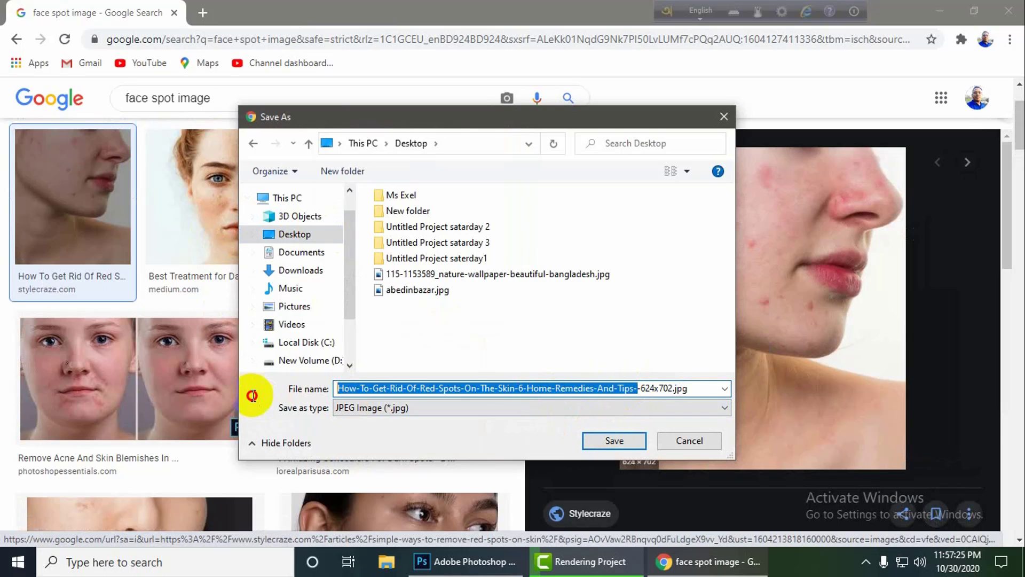
key(BackSpace)
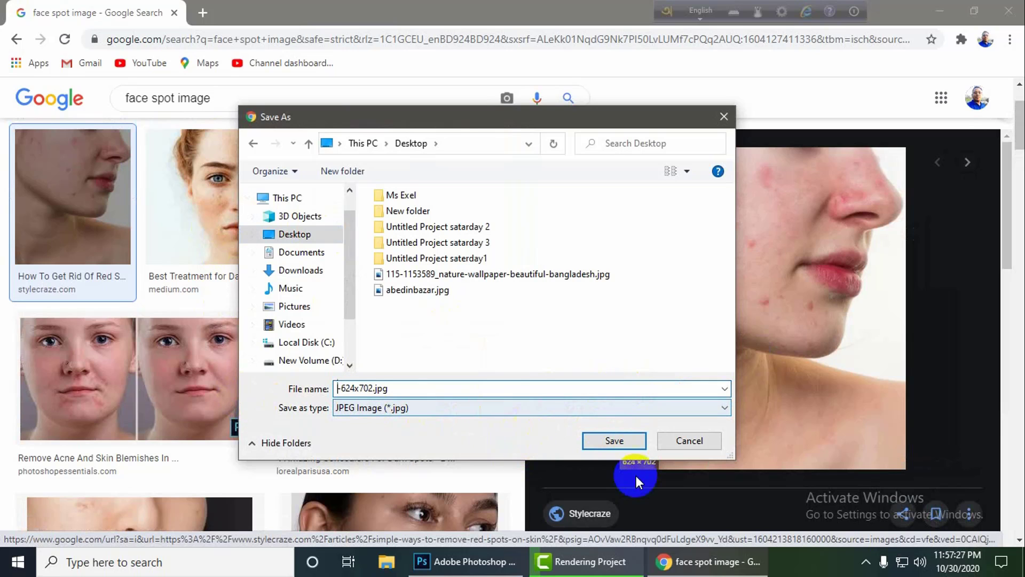
click(616, 444)
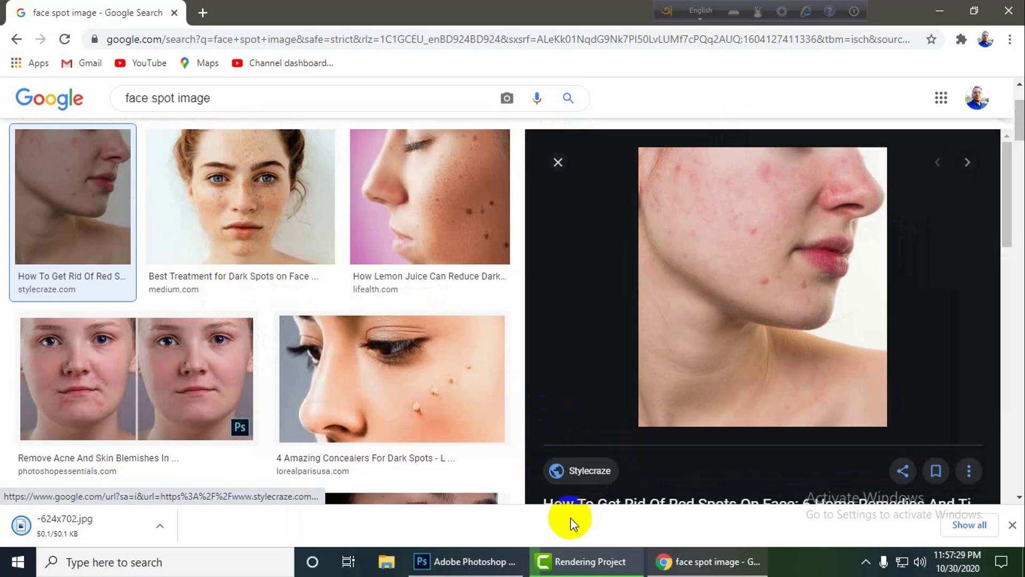
Step: Close the browser and refresh the desktop
click(600, 562)
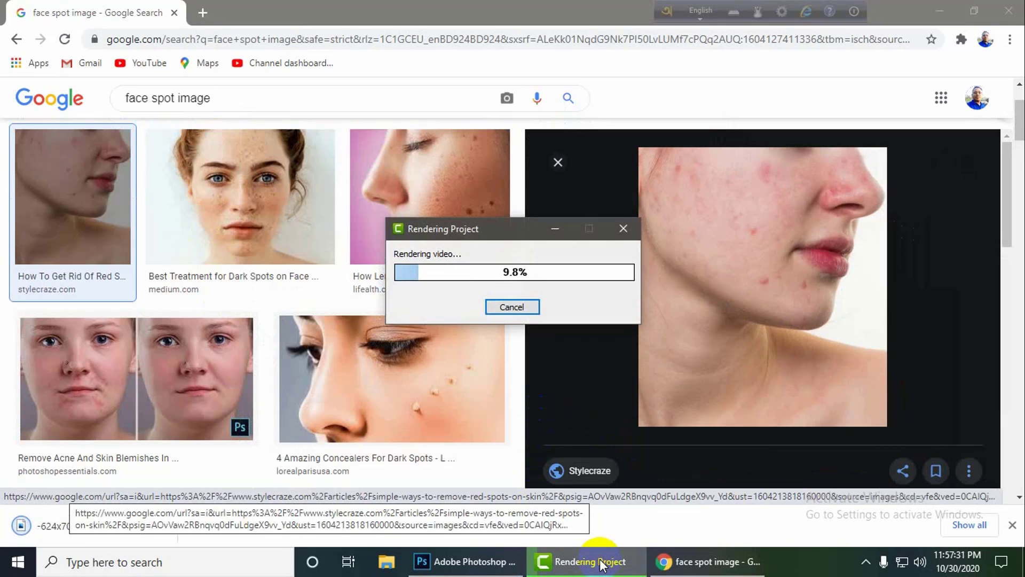
click(600, 562)
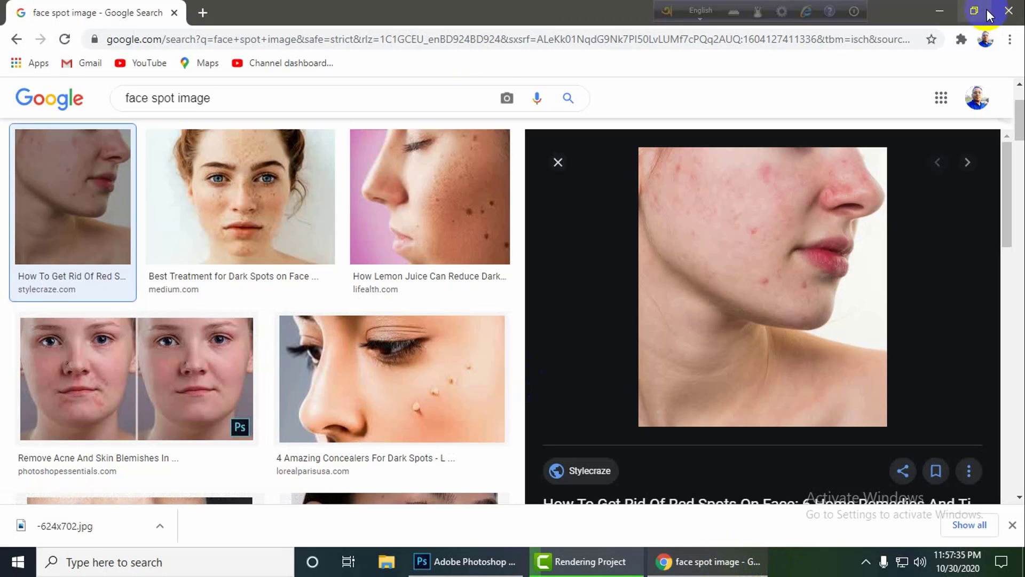
click(1009, 11)
right_click(478, 192)
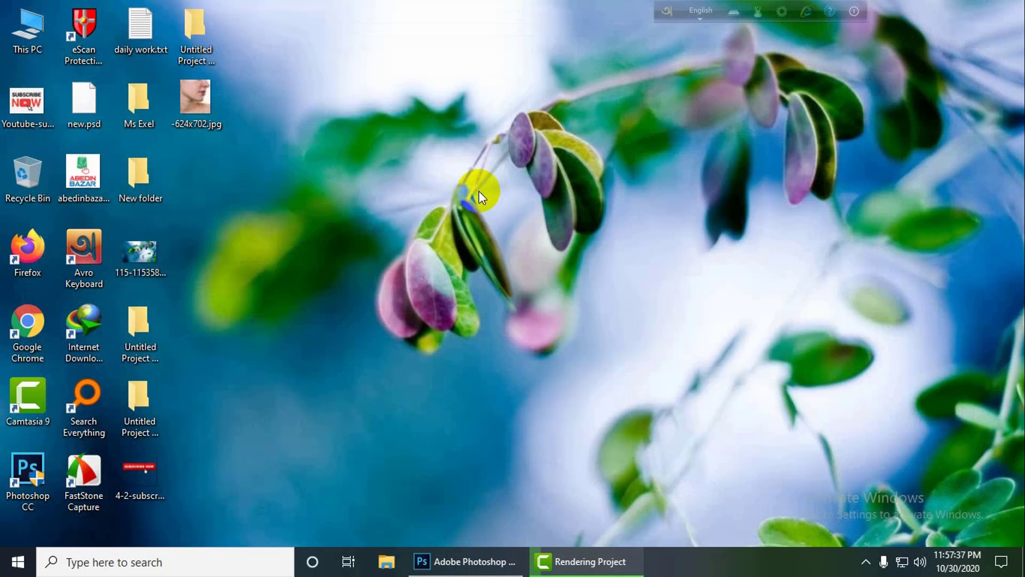
click(511, 233)
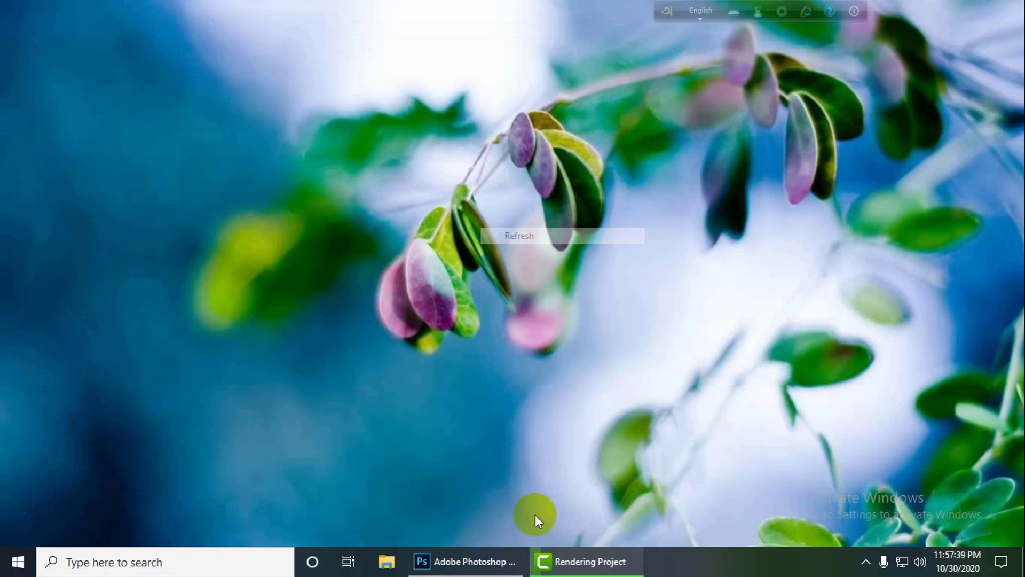
Step: Switch to Photoshop, open -624x702.jpg from the Desktop and dock its floating window as a tab
click(464, 561)
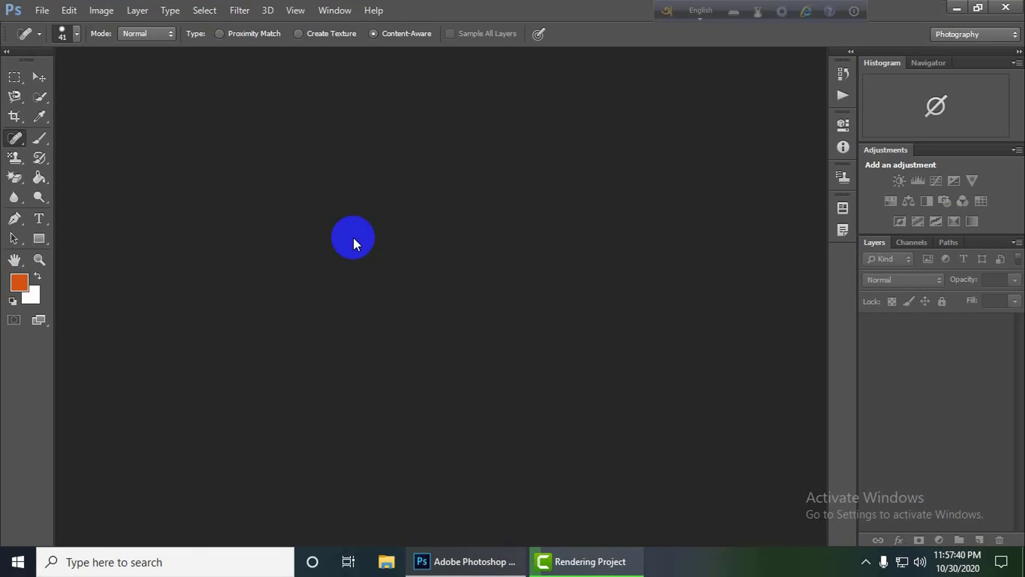
click(31, 11)
click(132, 61)
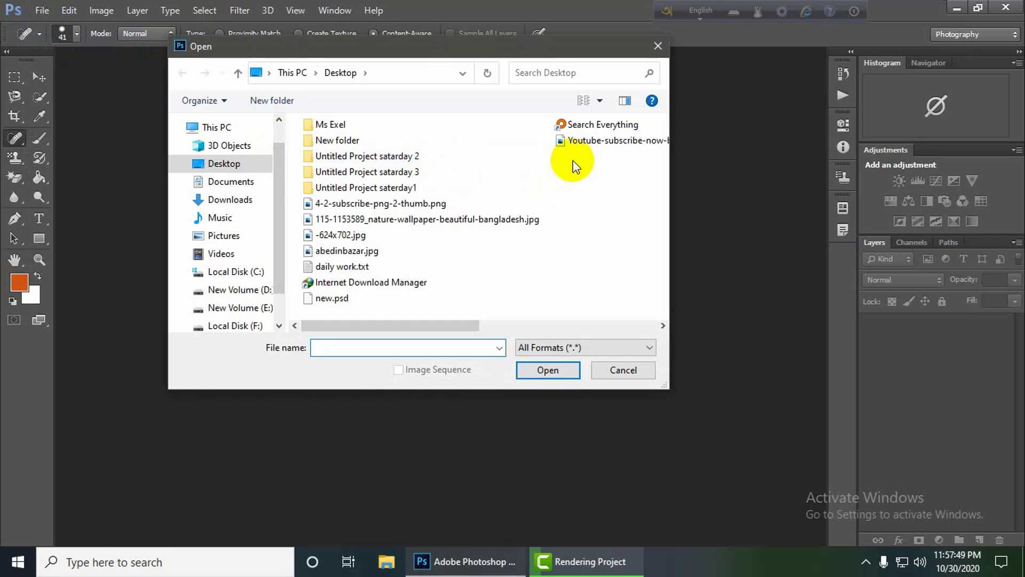
click(338, 235)
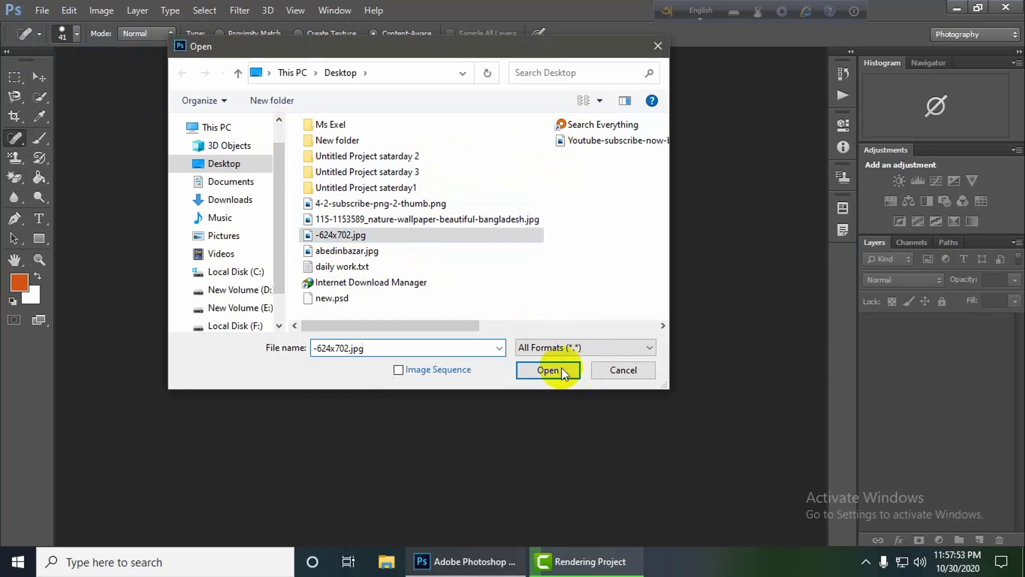
click(558, 367)
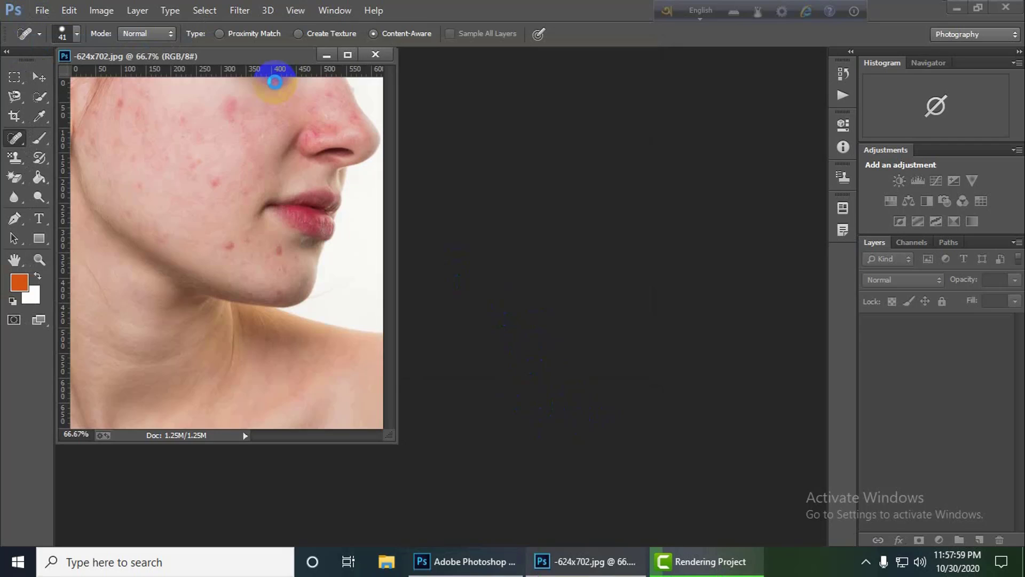
drag(267, 58, 395, 62)
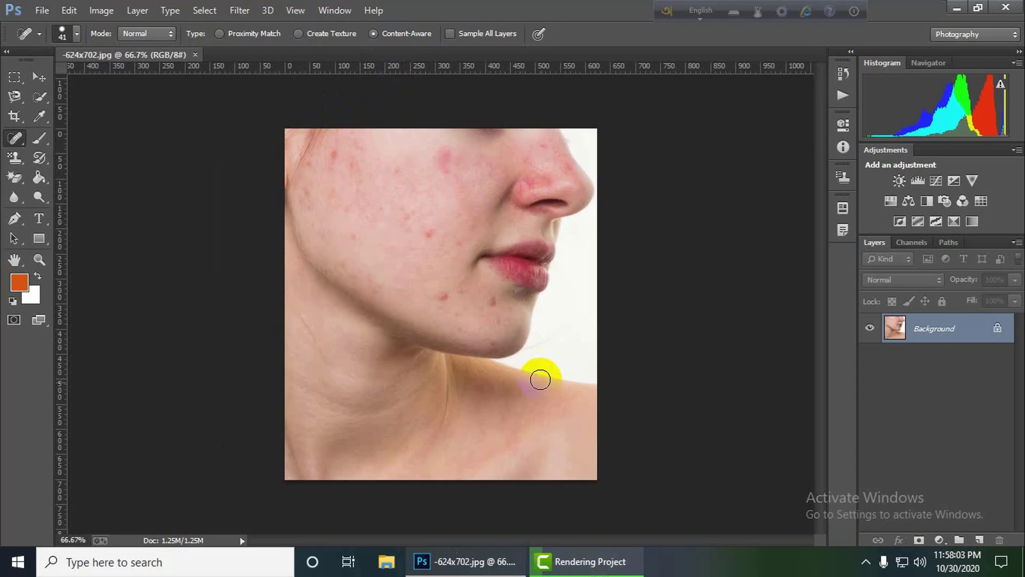
Step: Set the Spot Healing Brush size to 48 px and heal the large red spot on the upper cheek
click(17, 140)
click(80, 137)
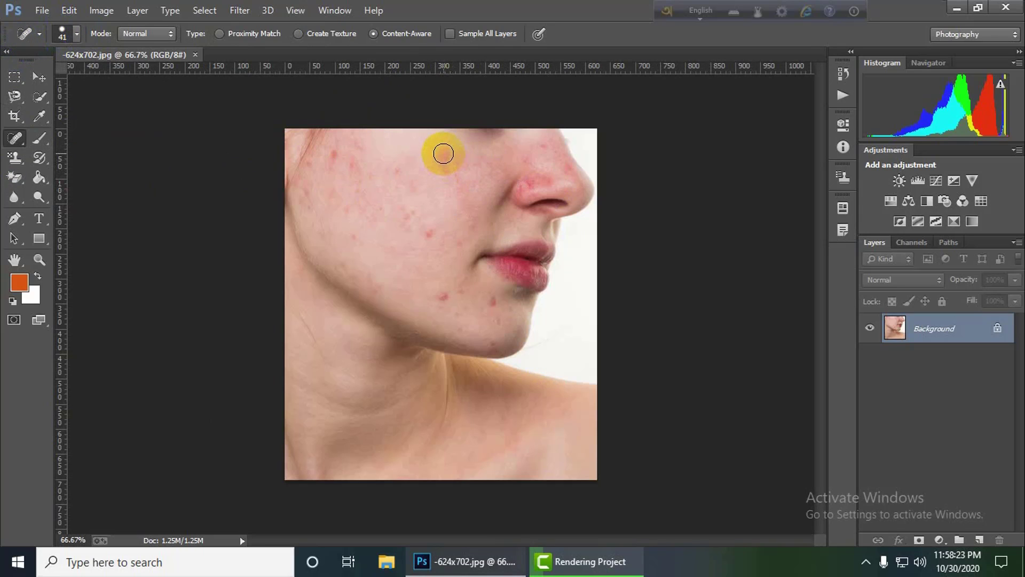
click(75, 34)
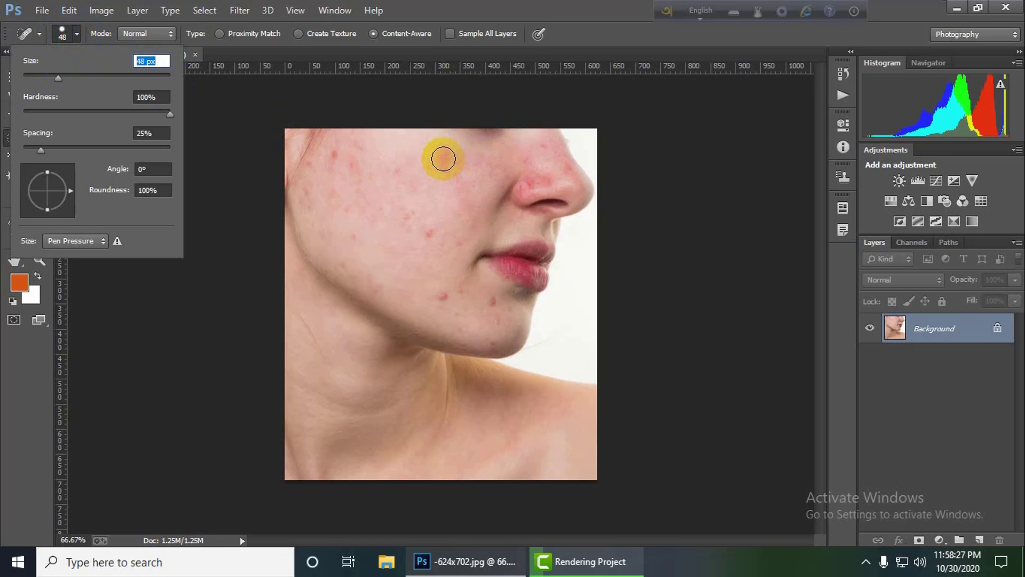
click(443, 159)
click(443, 159)
click(485, 180)
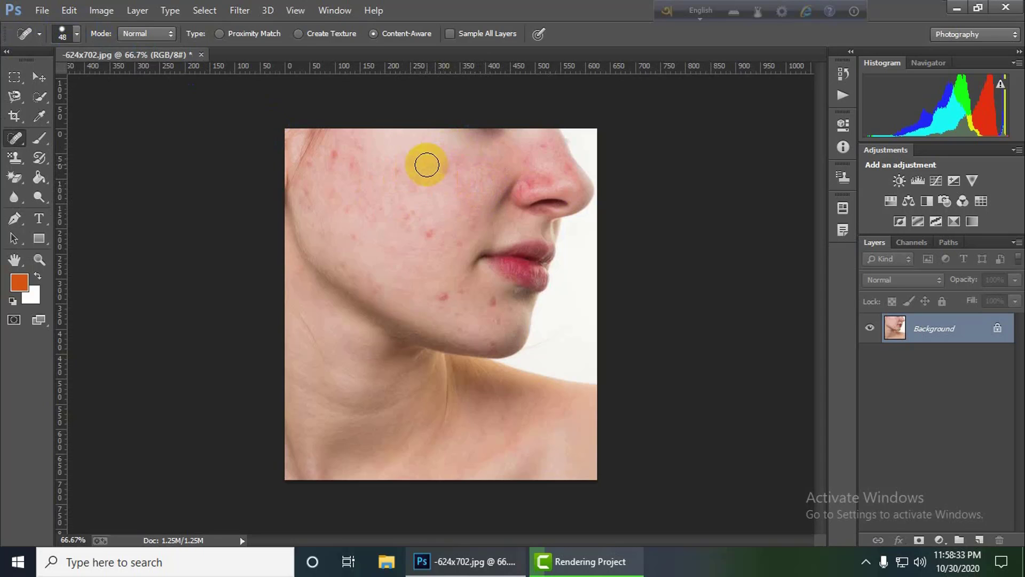
click(443, 171)
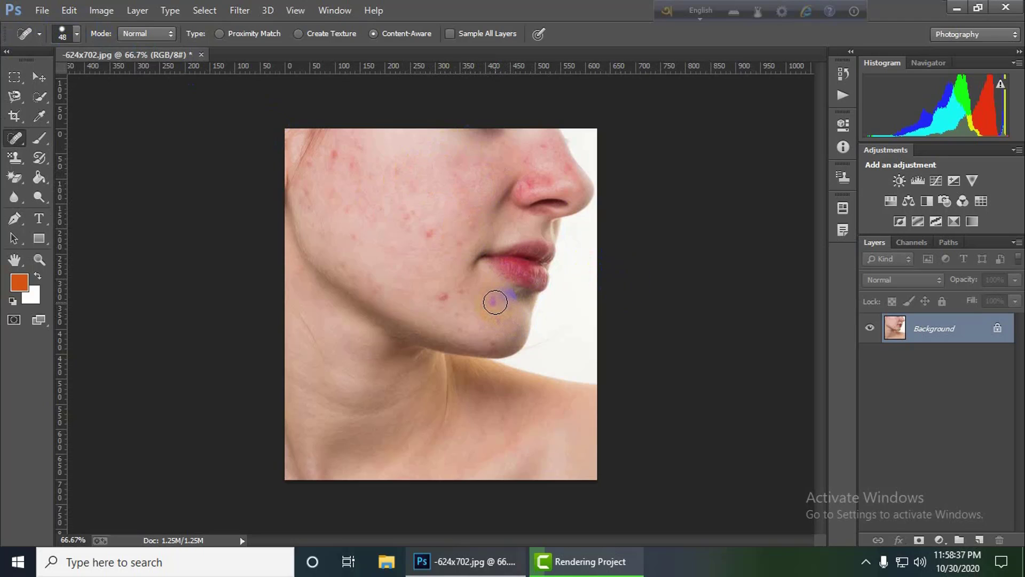
Step: Heal the red spots below the mouth, on the lower and middle cheek, and near the hairline
click(496, 303)
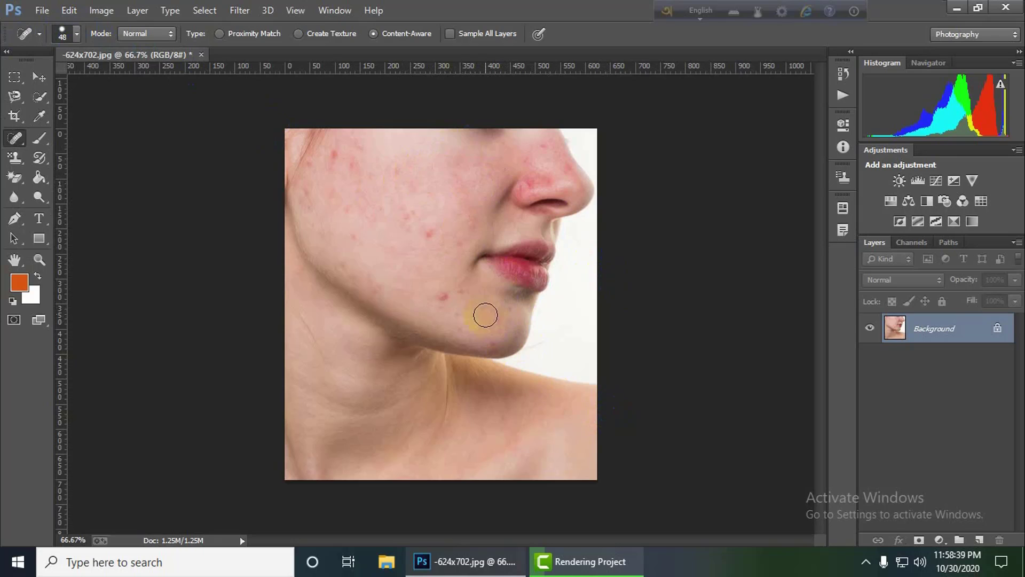
click(443, 296)
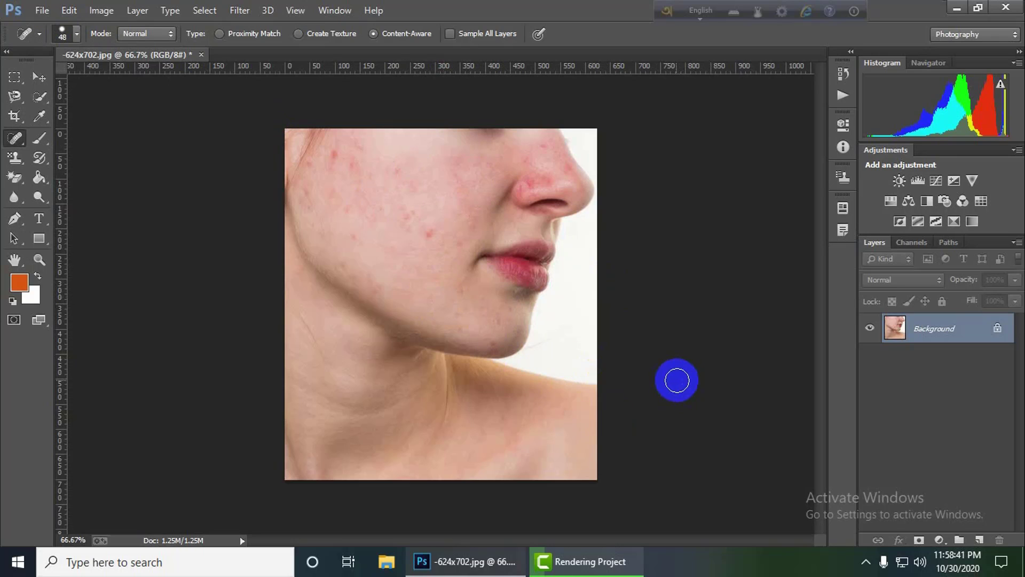
click(428, 236)
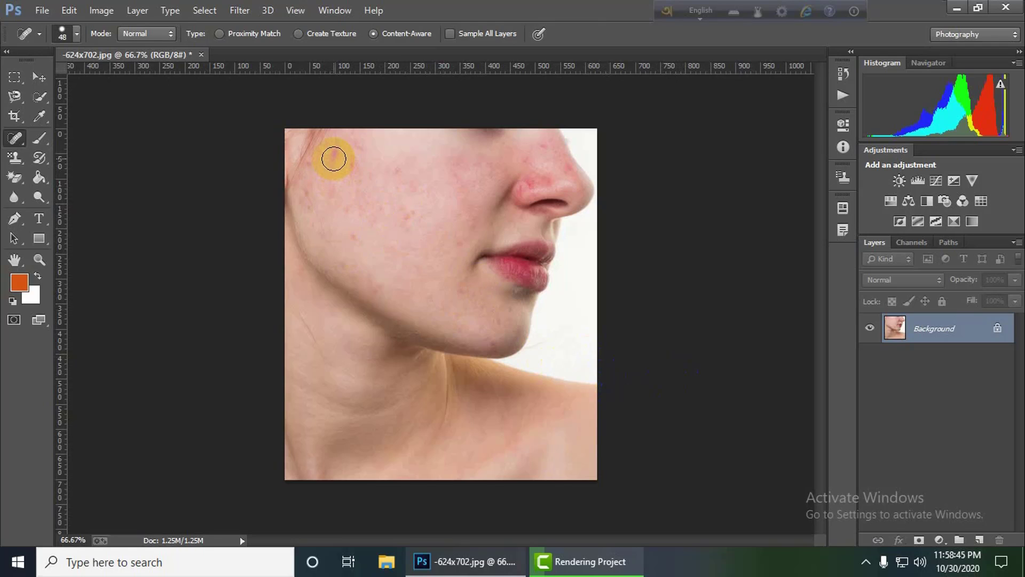
click(333, 159)
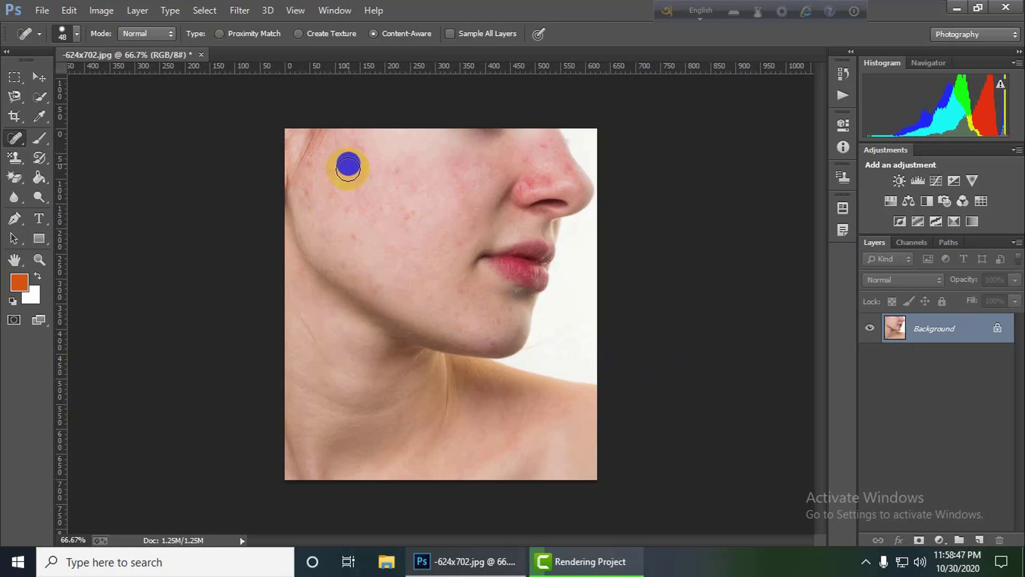
click(348, 168)
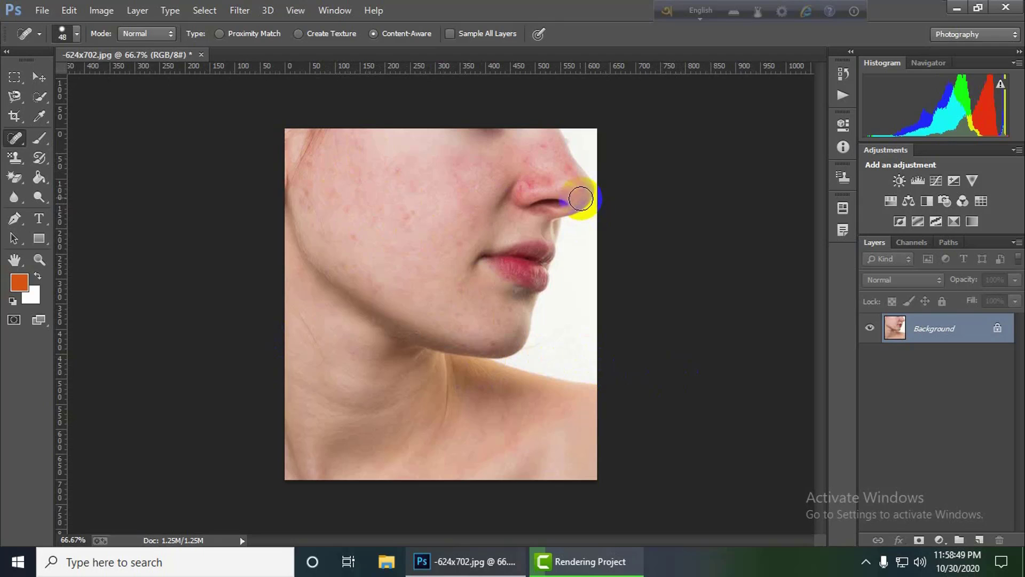
Step: Heal the marks on the side of the nose, along the jaw, and on the underside of the chin
click(527, 182)
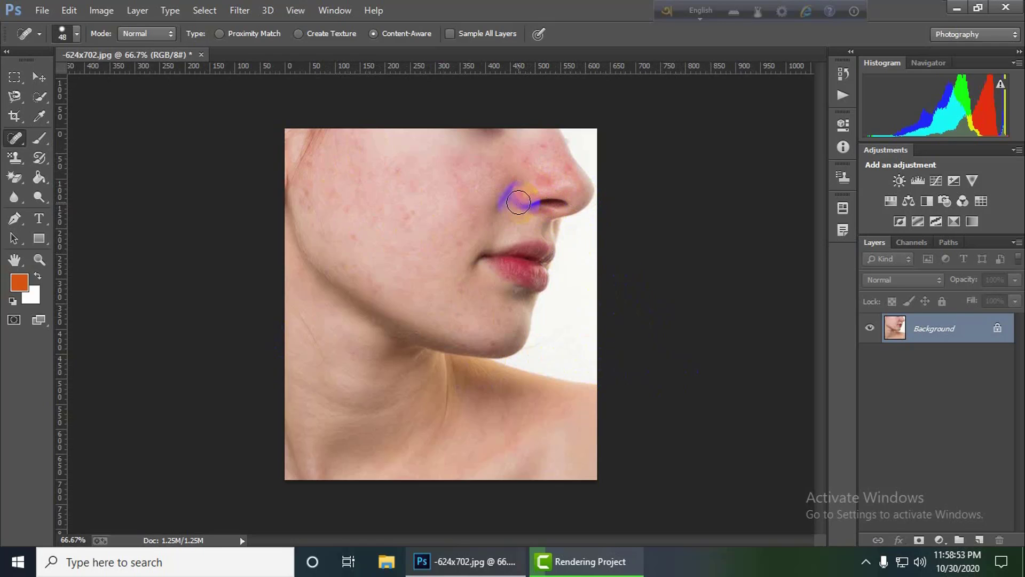
click(351, 240)
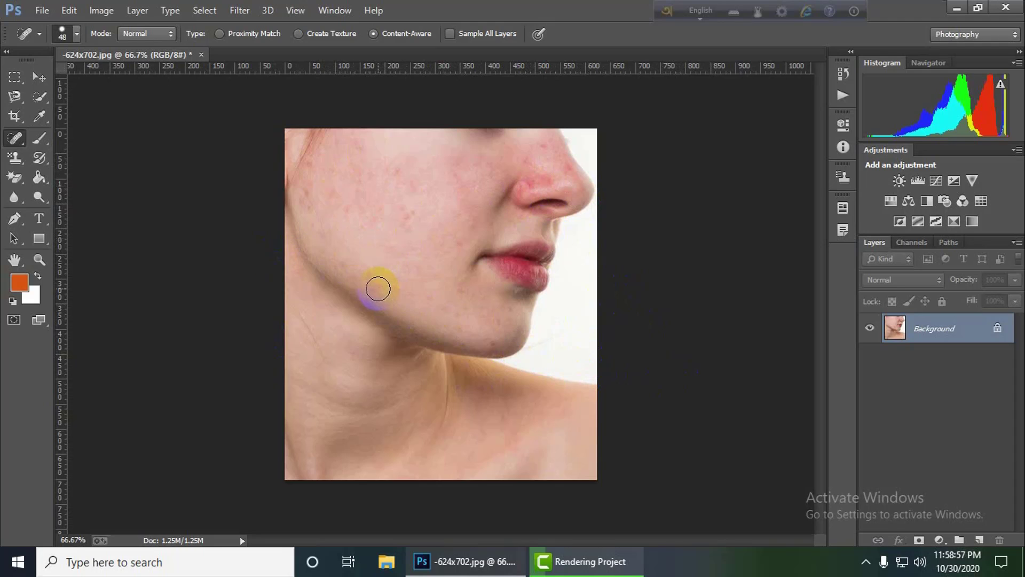
click(378, 288)
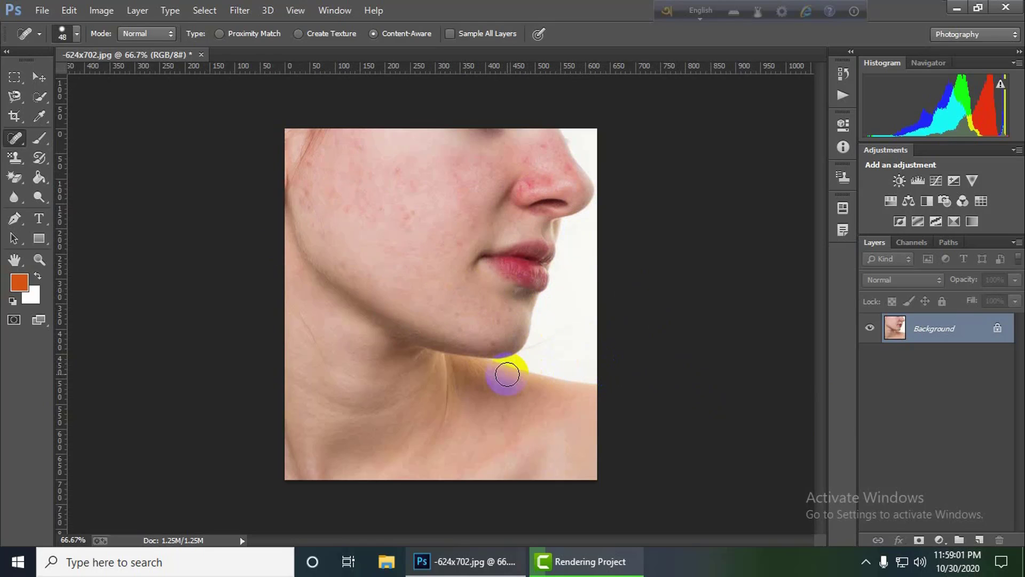
click(489, 344)
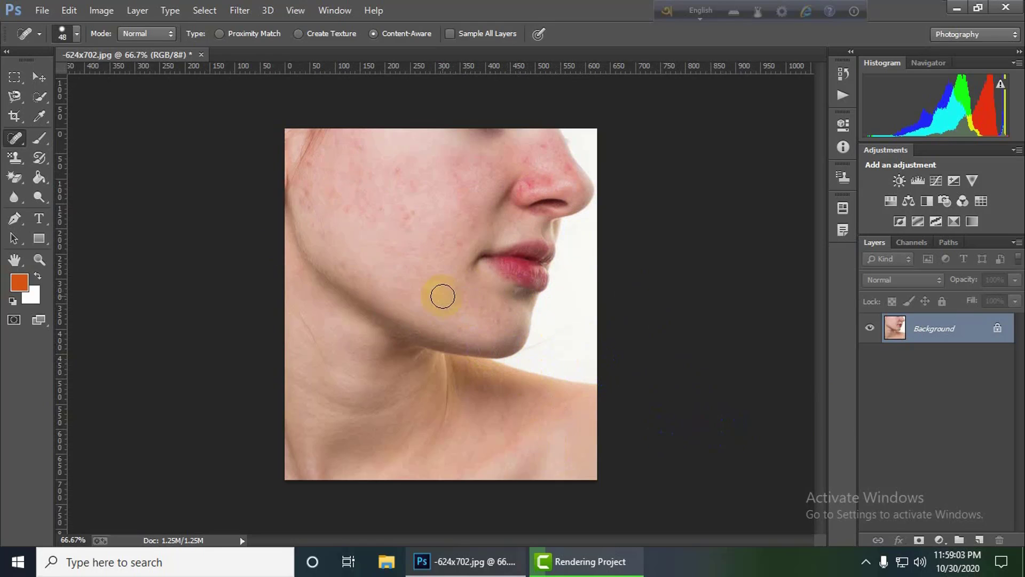
Step: Heal the small spots remaining on the middle of the cheek and on the chin at 100% zoom
key(ctrl+plus)
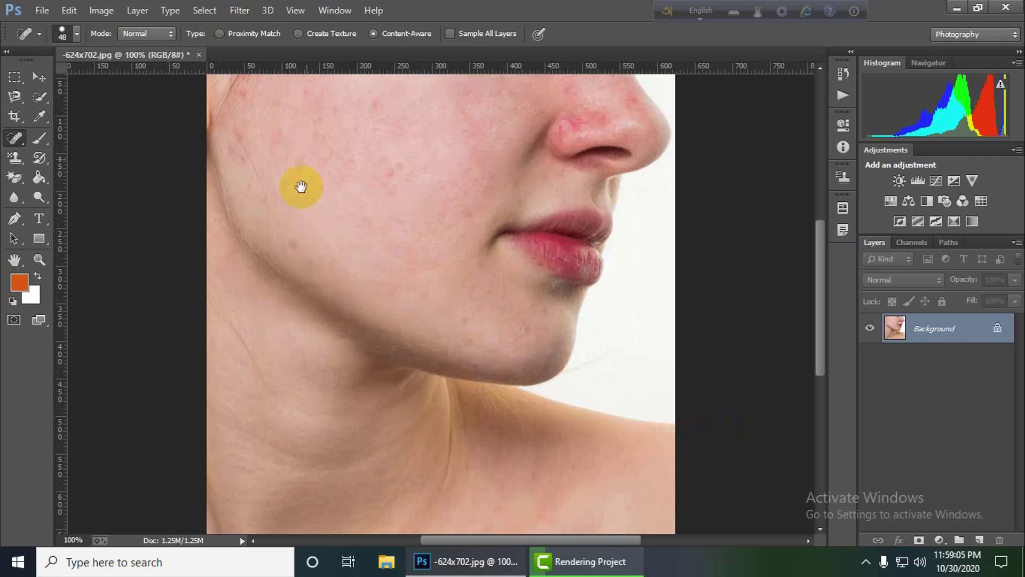
drag(375, 224, 443, 340)
key(ctrl+plus)
key(ctrl+minus)
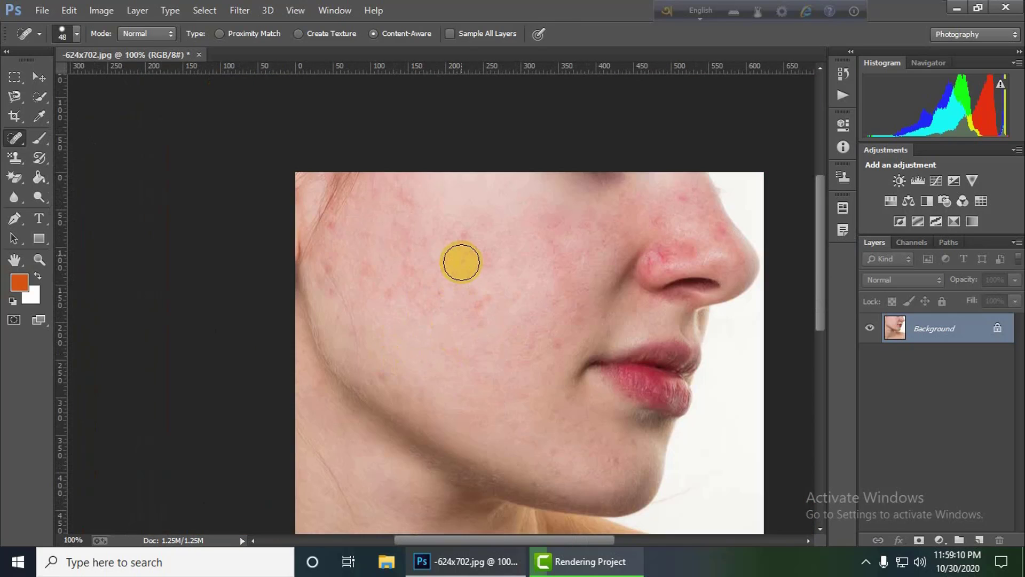
click(461, 239)
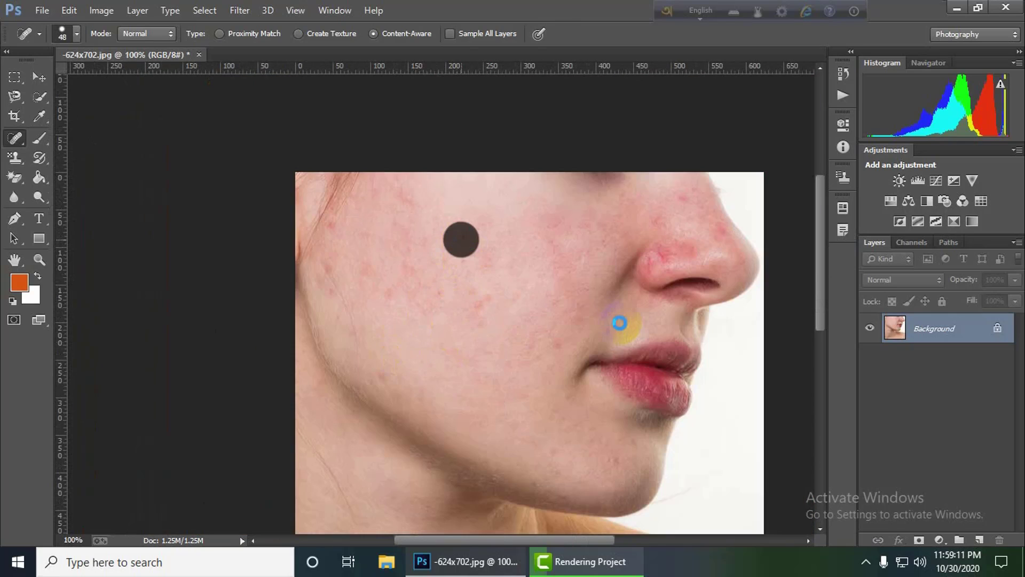
click(481, 302)
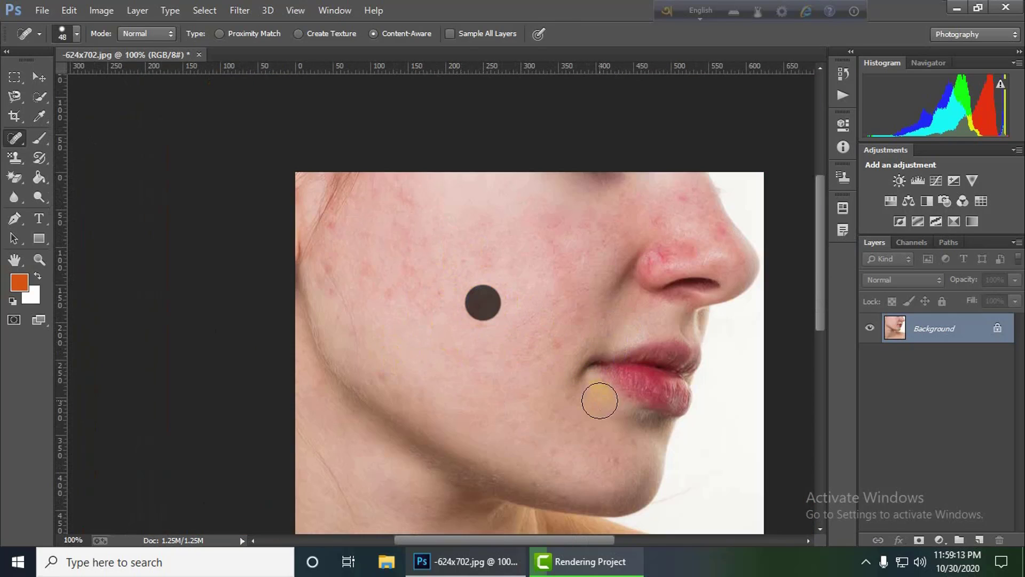
click(482, 331)
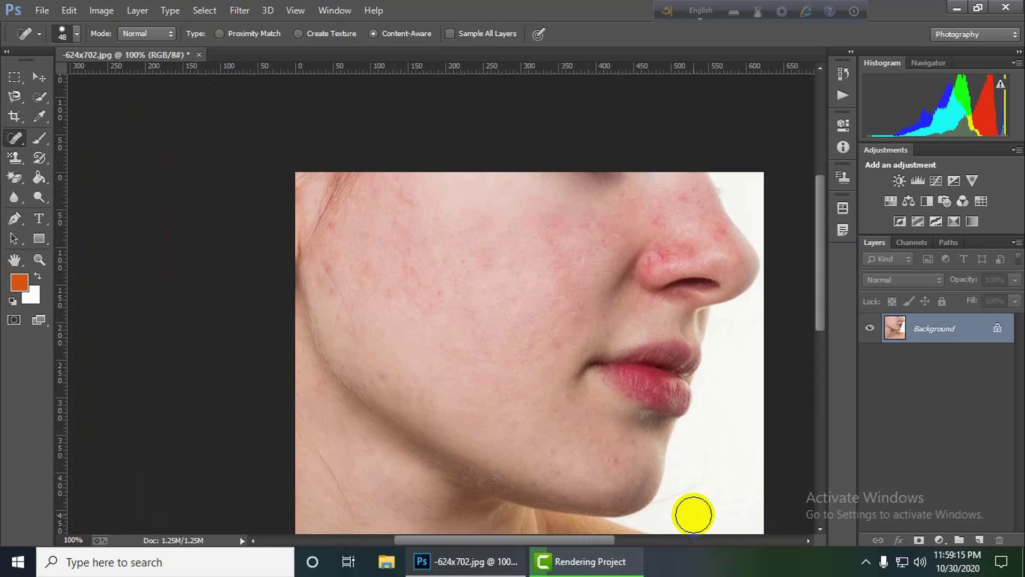
click(642, 479)
Step: Set the healing brush size to 50 px and heal the red spots on the cheek beside the ear
click(63, 34)
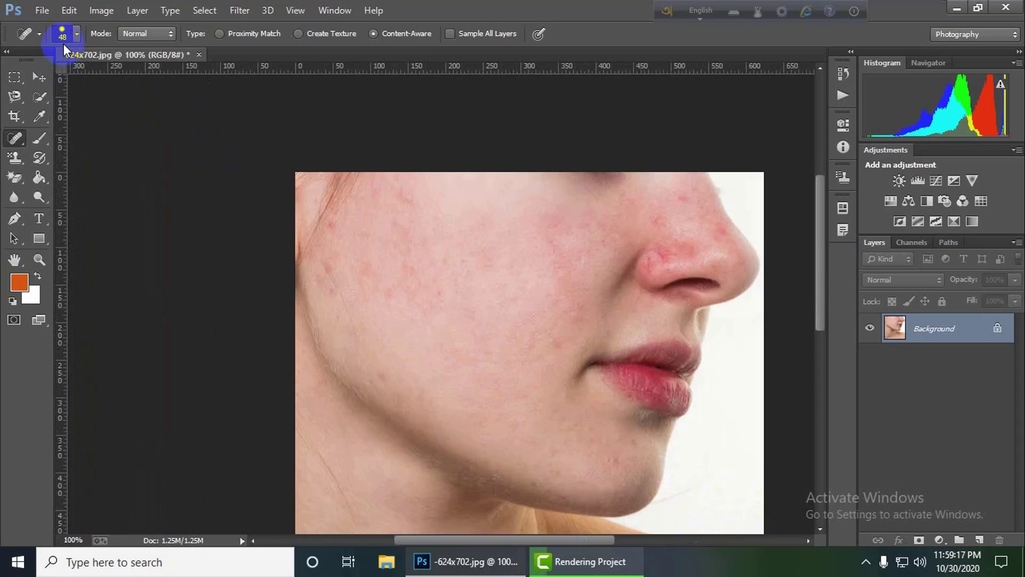
click(76, 33)
click(76, 33)
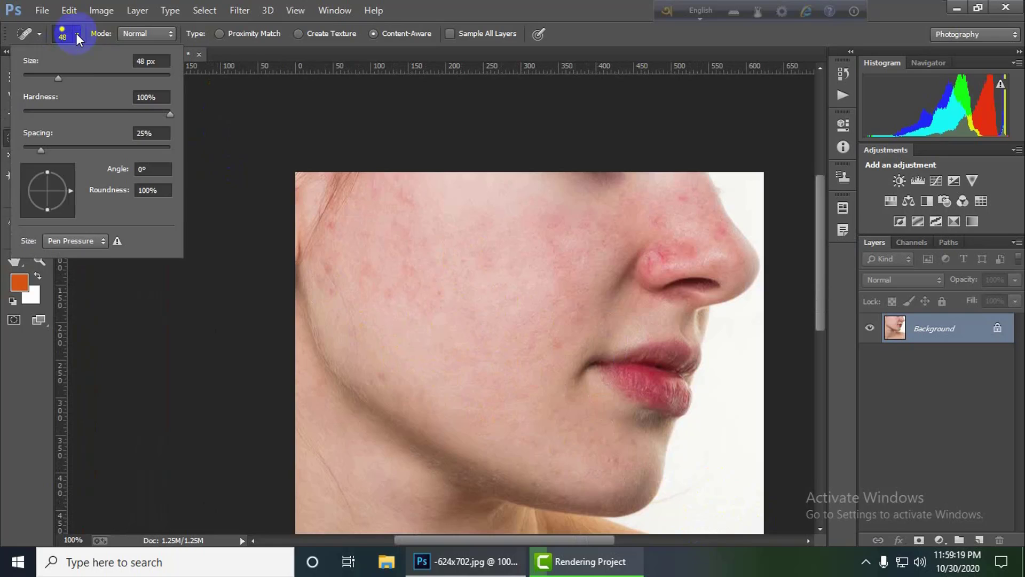
drag(55, 79, 59, 79)
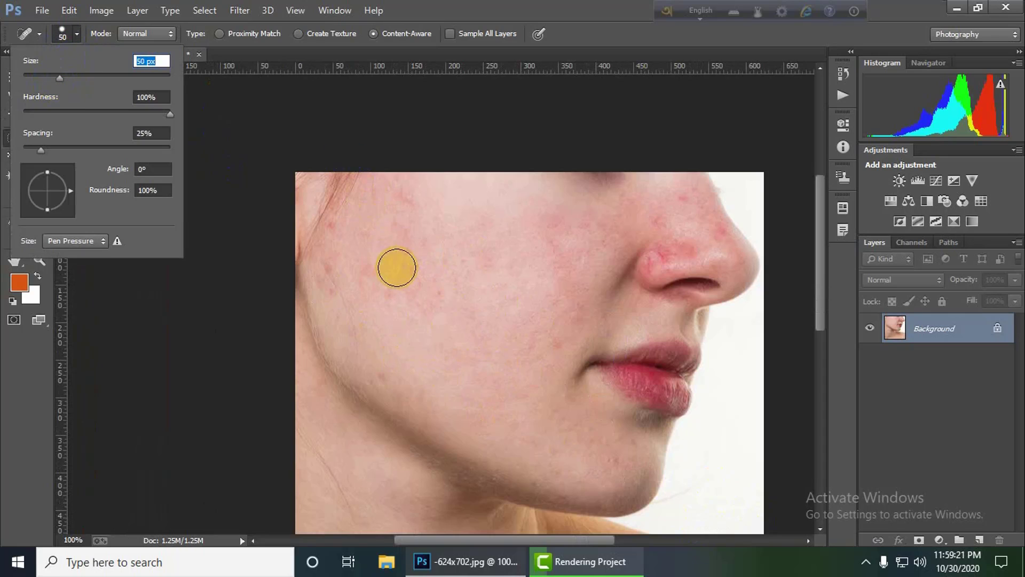
click(335, 235)
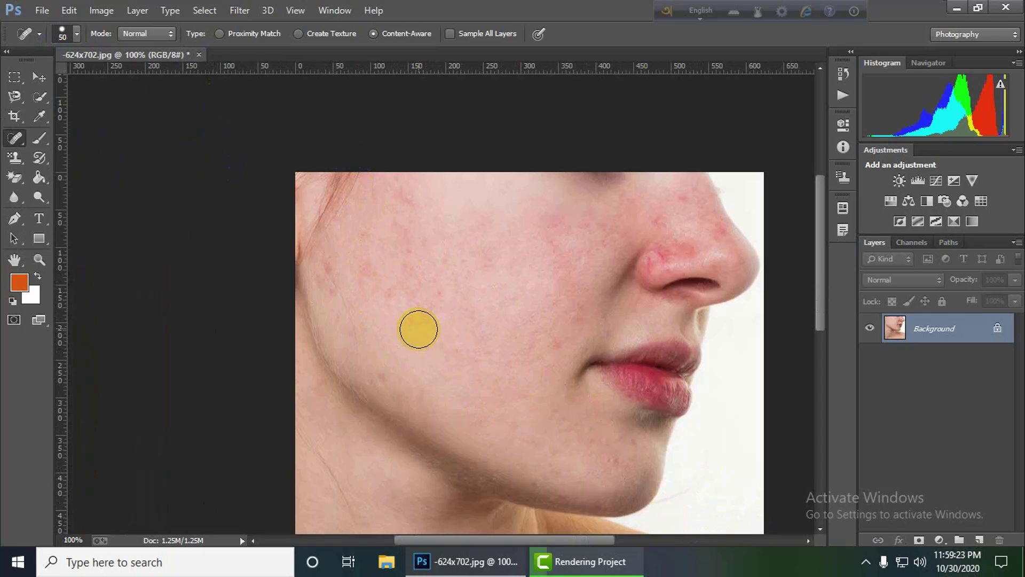
click(332, 275)
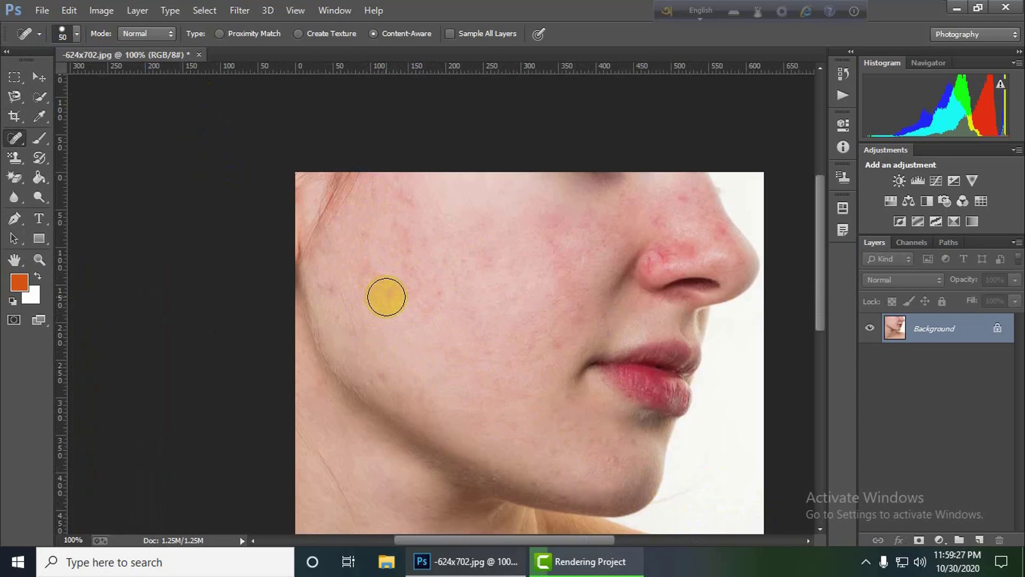
Step: Reduce the healing brush size to 36 px and heal small spots on the middle cheek and beside the nose
click(76, 33)
drag(52, 76, 49, 75)
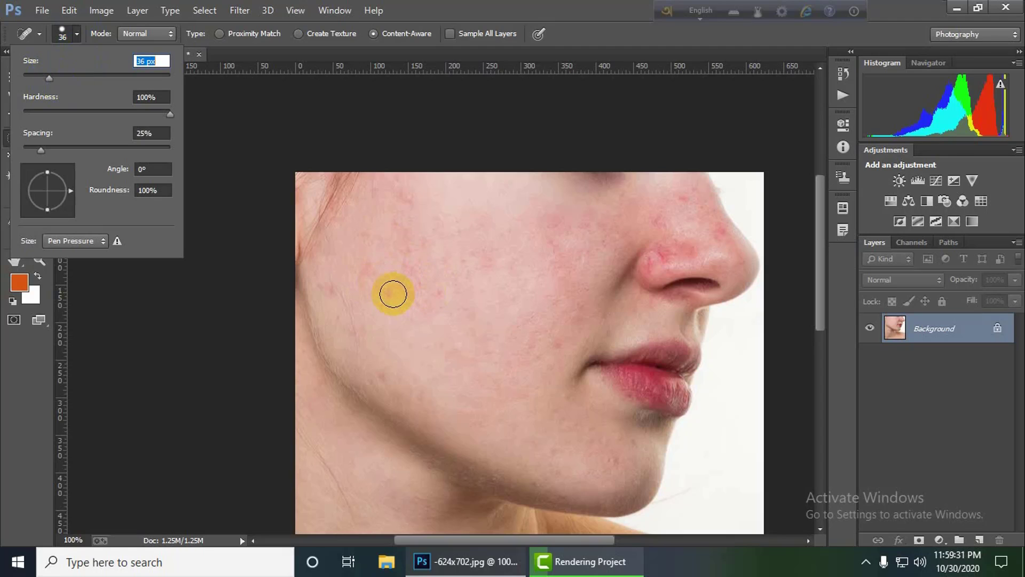
click(388, 292)
click(610, 264)
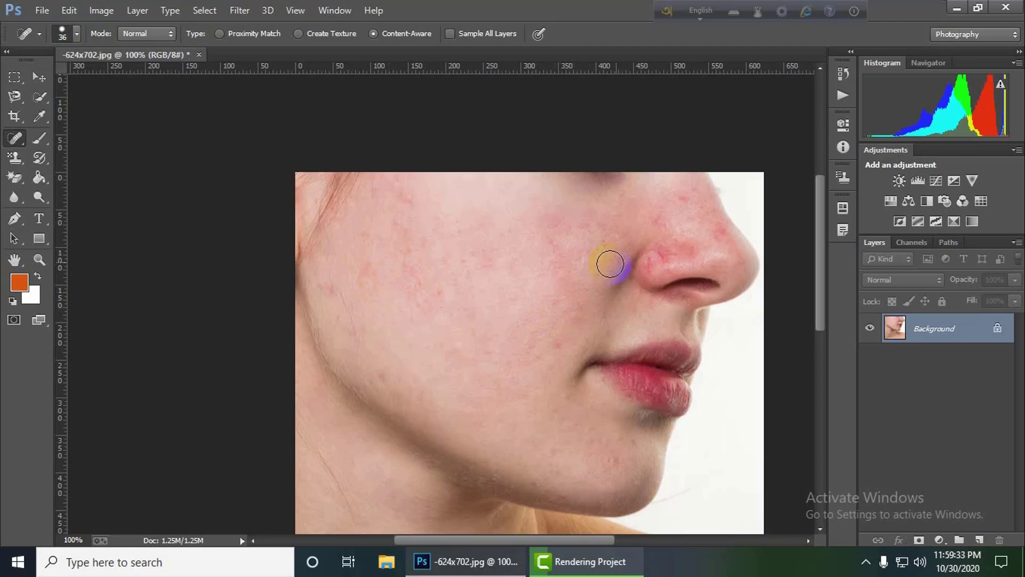
Step: Heal the red marks on the nose bridge and around the nostril, undoing the last stroke on the nostril's edge
click(683, 200)
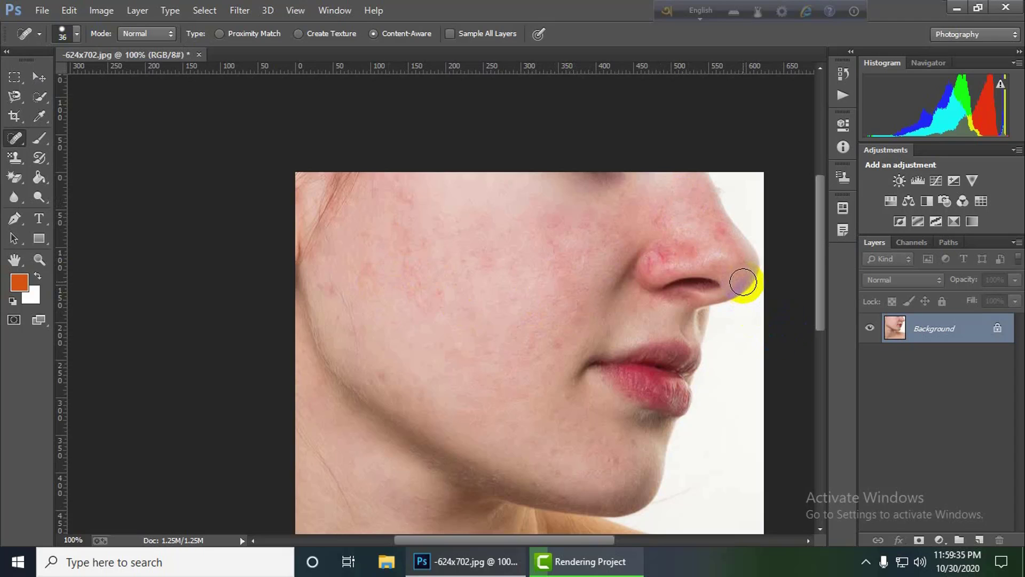
click(671, 295)
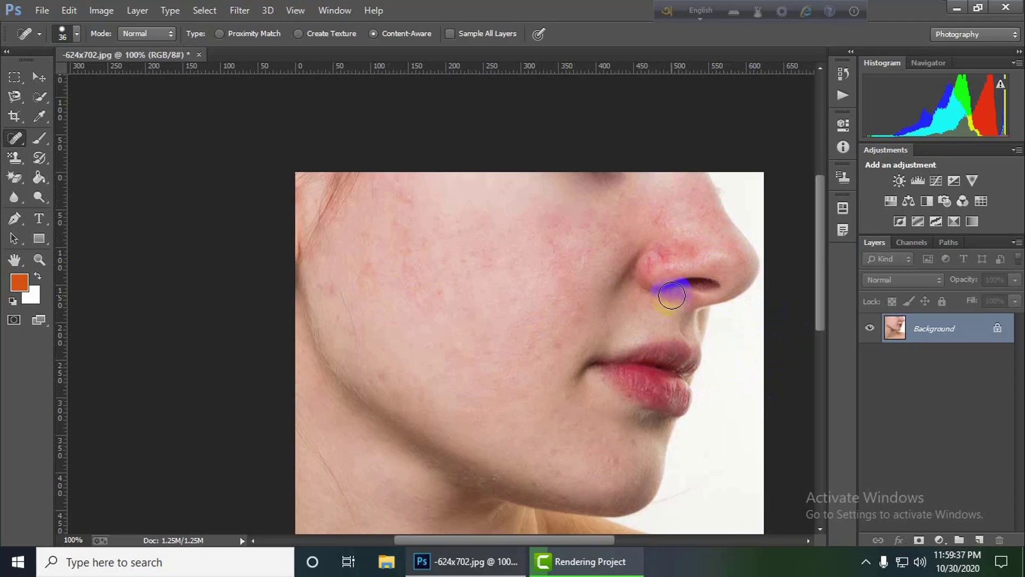
click(636, 291)
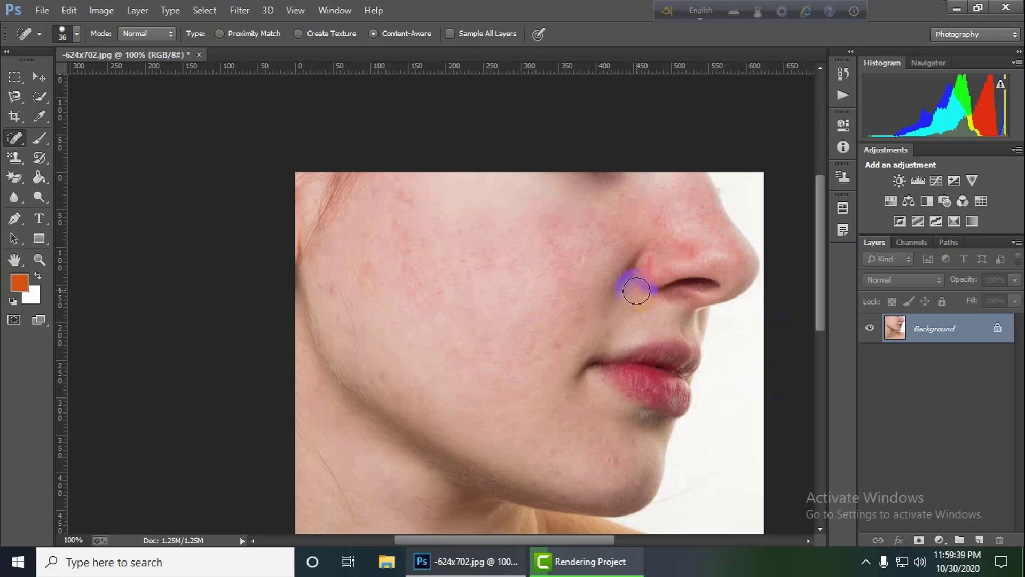
click(643, 267)
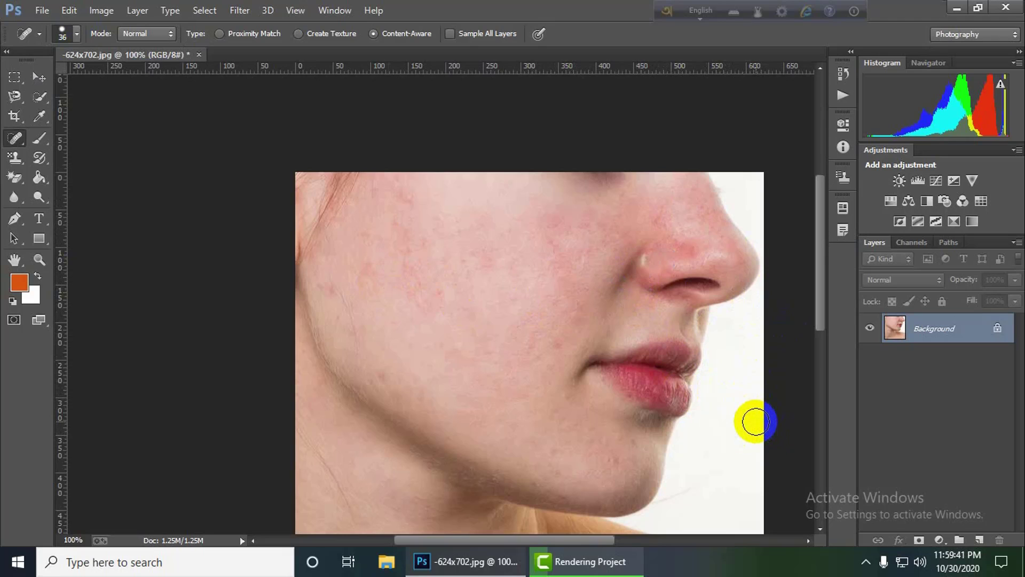
key(ctrl+z)
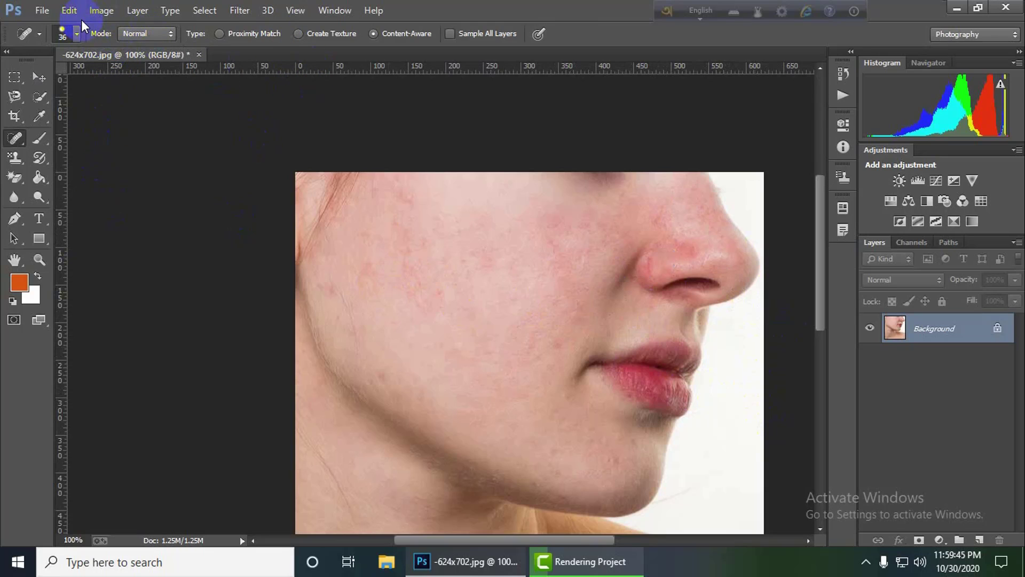
Step: Lower the healing brush hardness to 77% and heal the red area on the nostril's side
click(77, 33)
drag(103, 109, 137, 109)
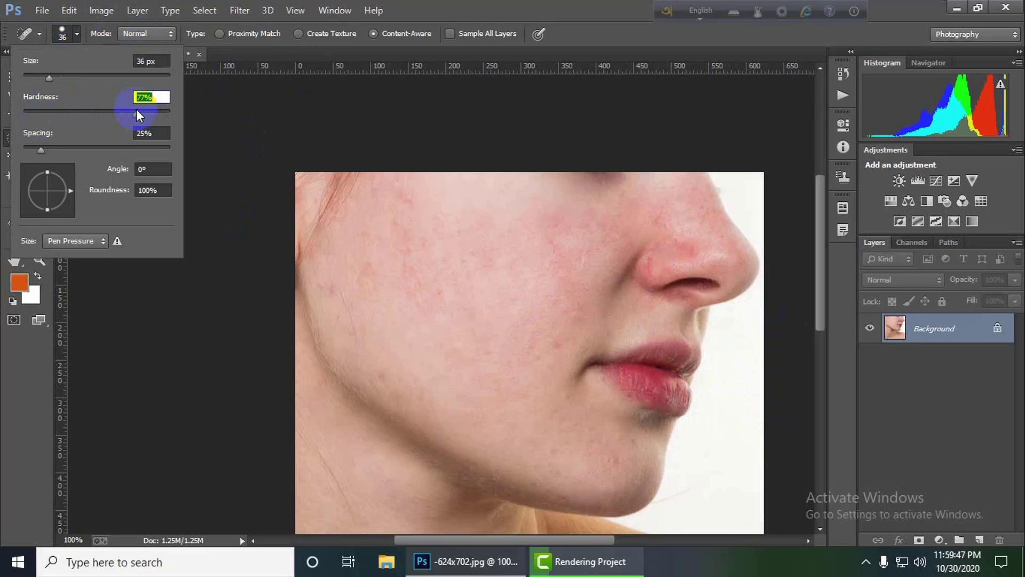
click(652, 264)
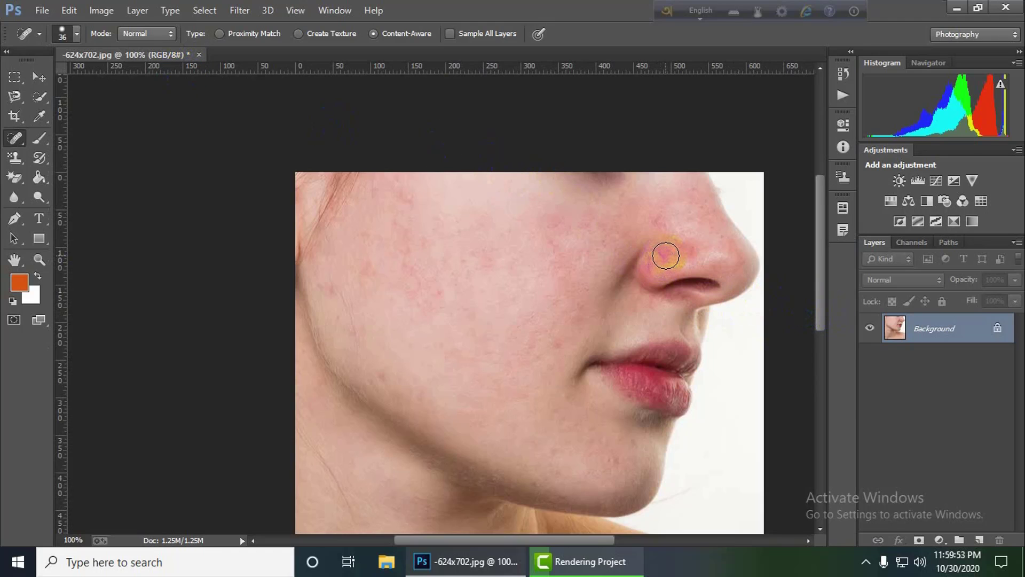
Step: Zoom to 200%, reduce the healing brush size to 18 px, and heal the red marks on the upper nostril wing
key(ctrl+plus)
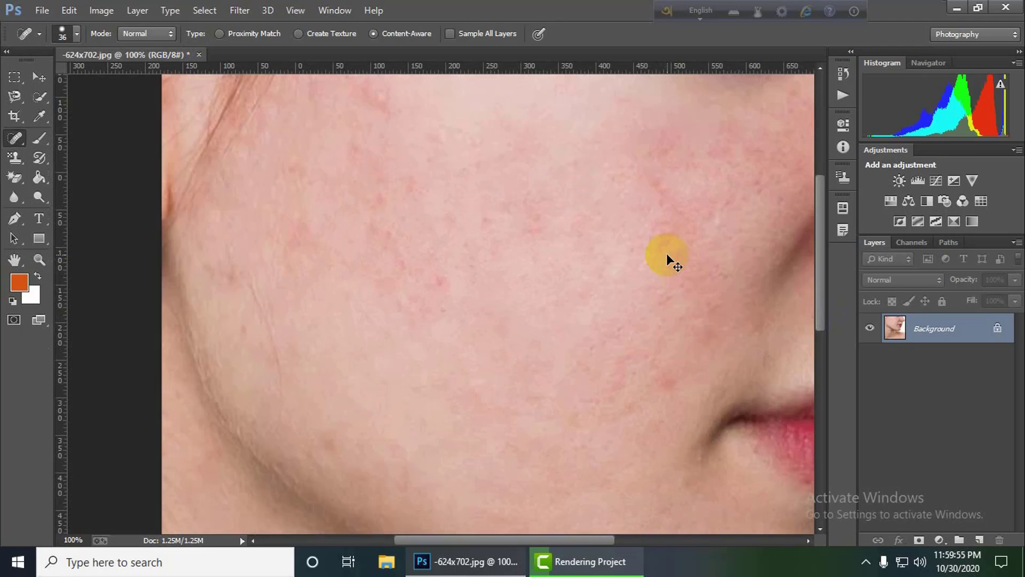
drag(698, 316, 315, 410)
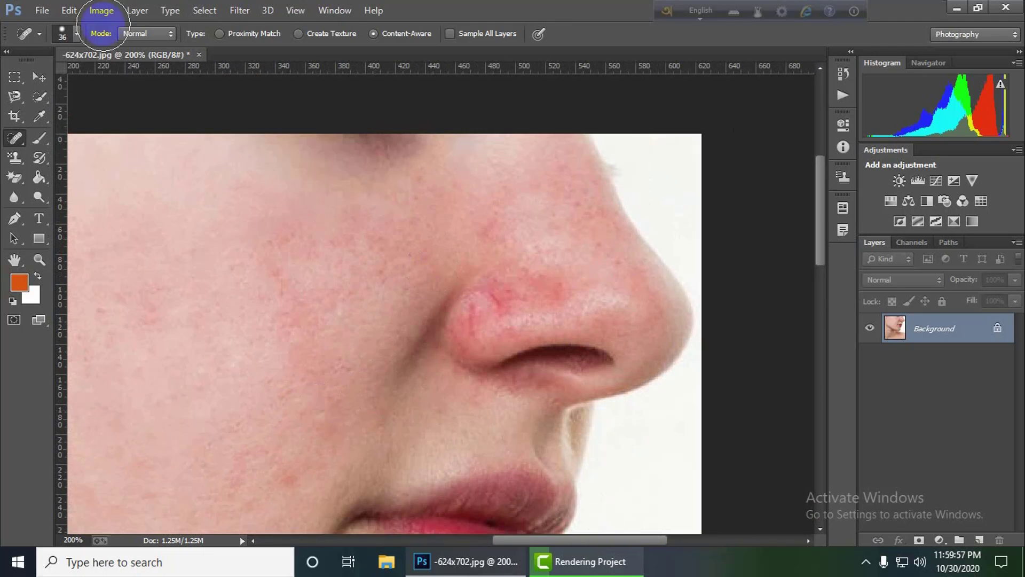
click(77, 33)
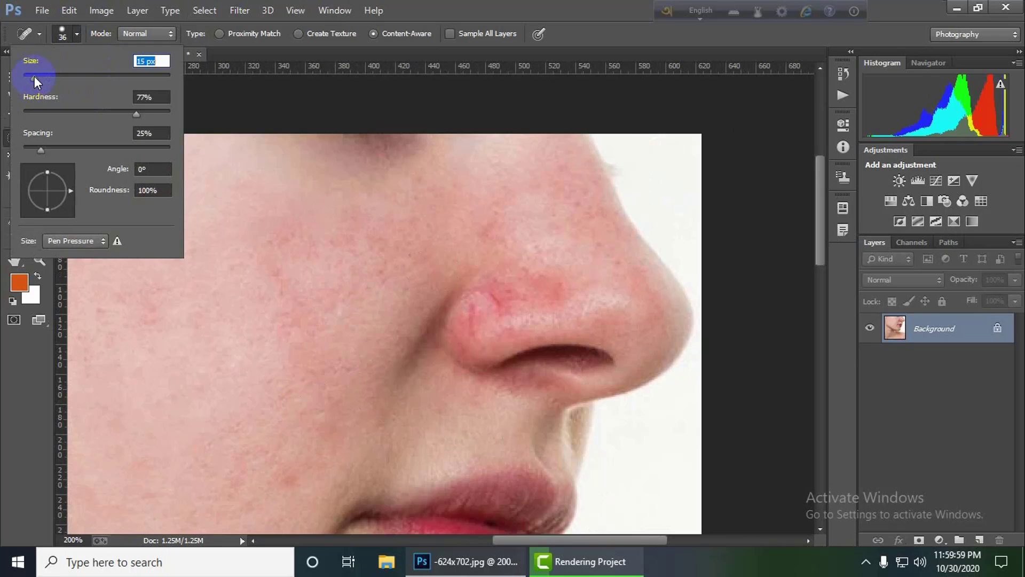
click(500, 303)
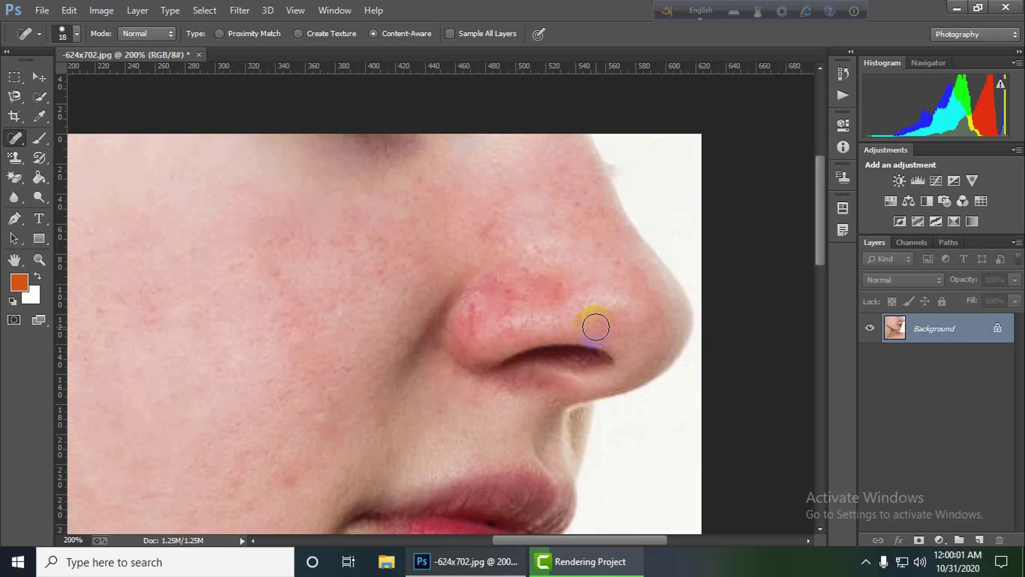
click(512, 291)
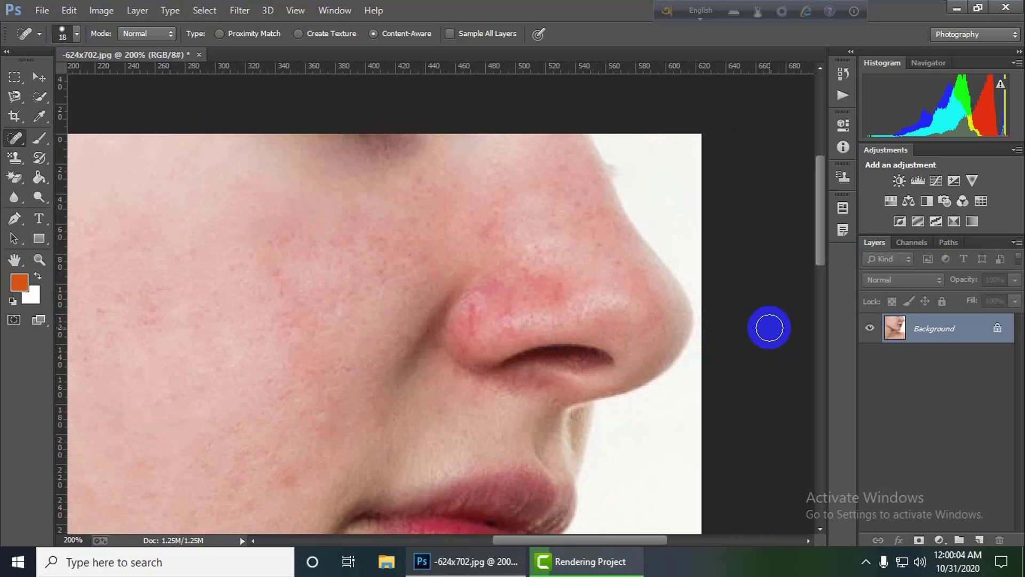
Step: Raise the healing brush hardness to 100% and heal the red line and patches on the nostril wing and its crease
click(72, 34)
drag(136, 114, 209, 138)
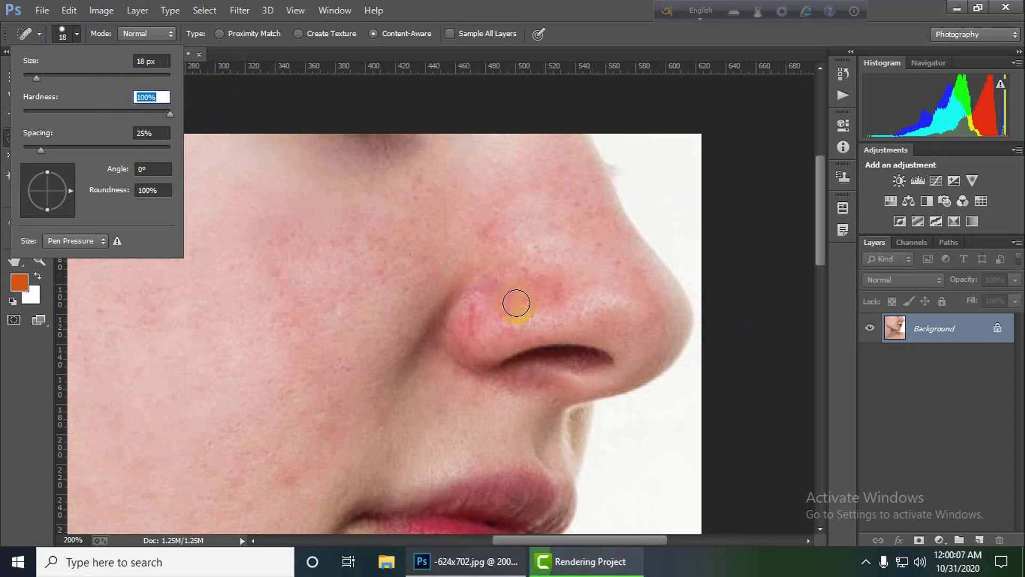
click(474, 317)
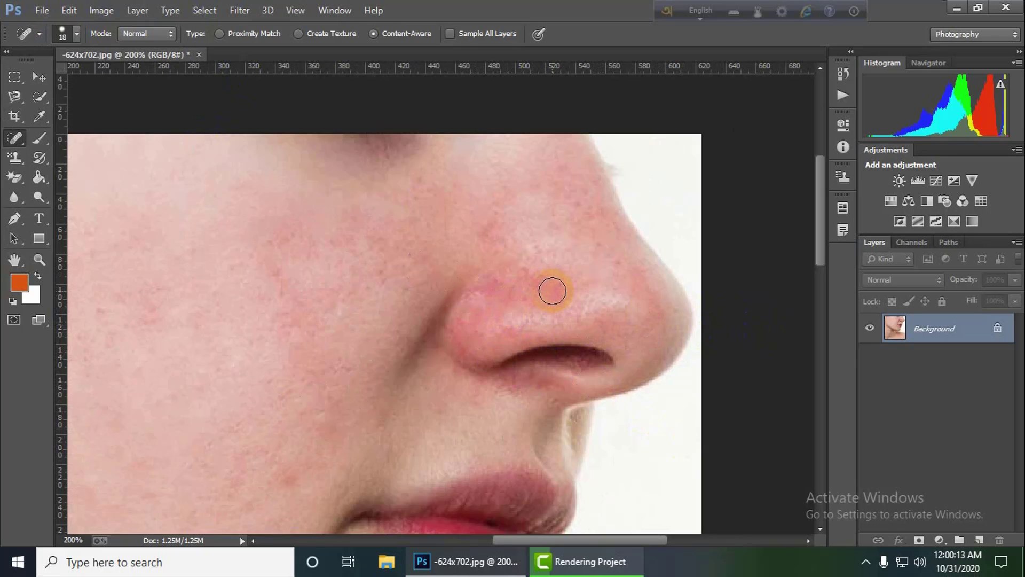
drag(541, 291, 490, 284)
drag(611, 349, 624, 341)
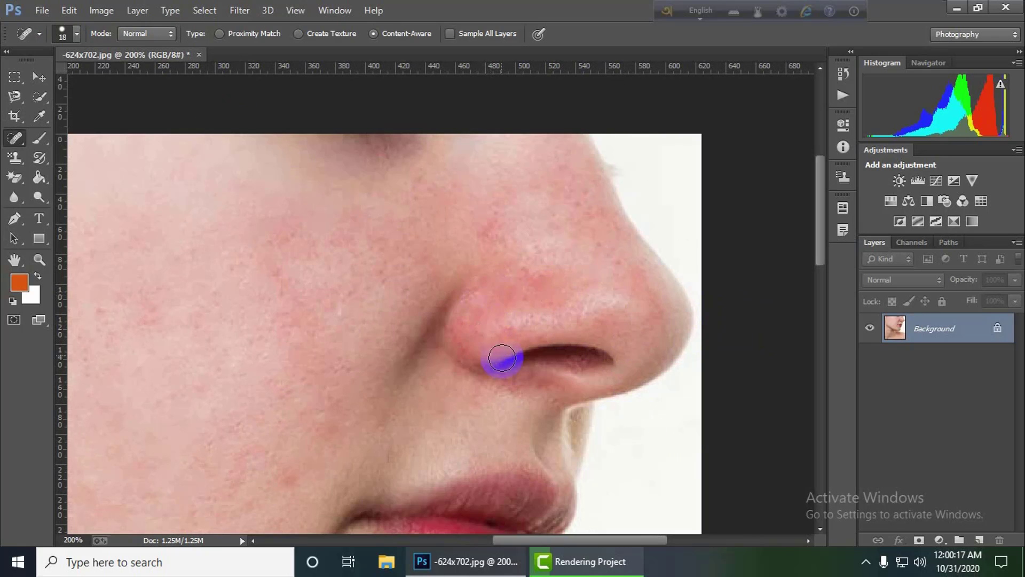
drag(487, 316, 487, 315)
drag(619, 391, 626, 390)
drag(520, 338, 520, 338)
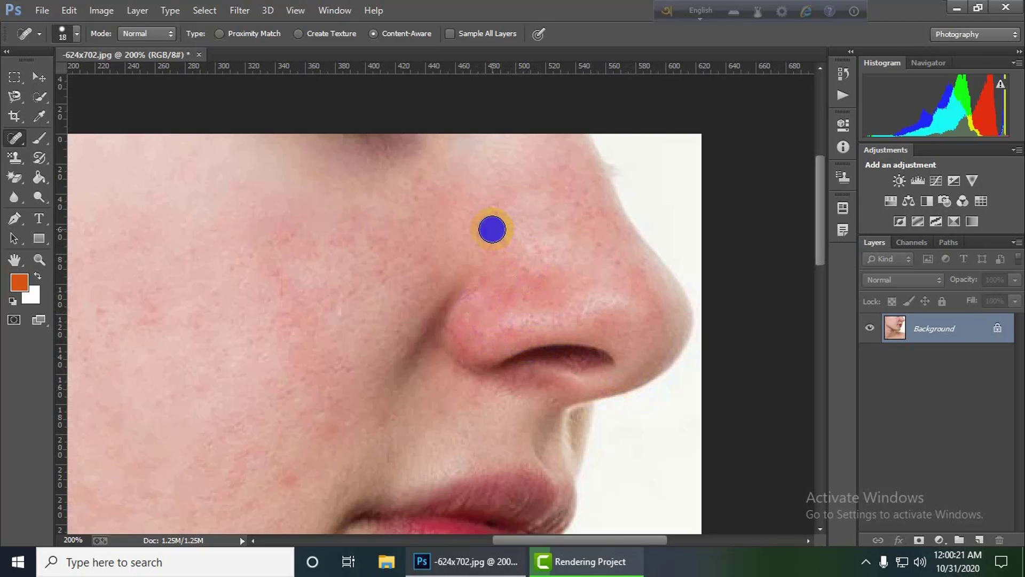
Step: Heal the red spots on the side of the nose above the nostril wing and on the wing itself
drag(492, 230, 492, 229)
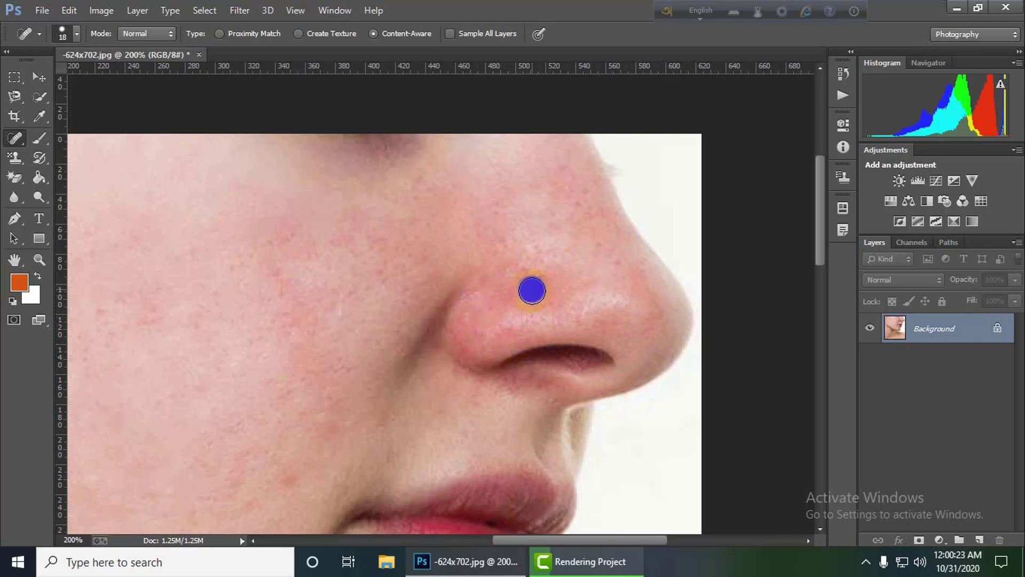
drag(520, 330, 549, 344)
drag(534, 306, 534, 307)
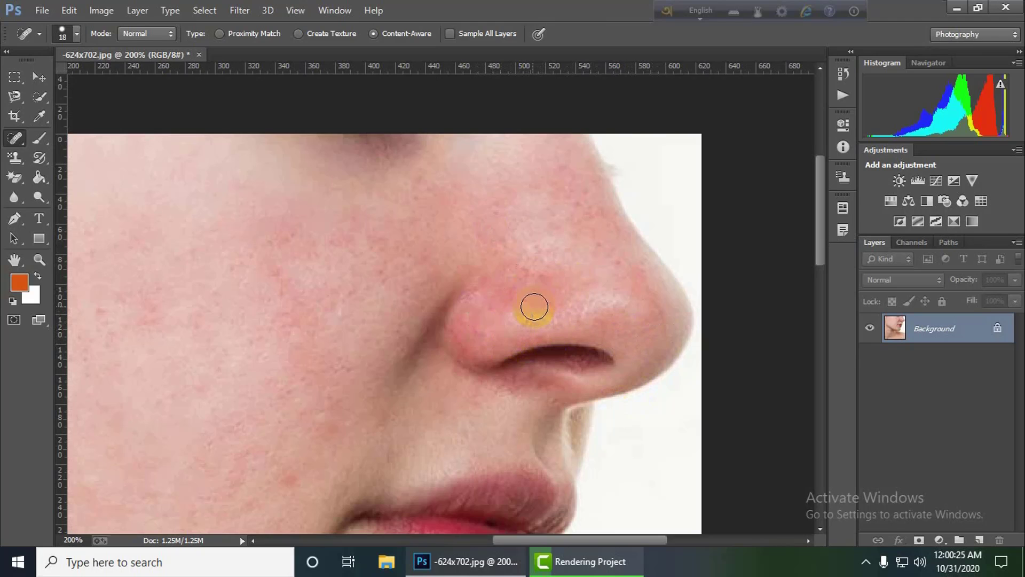
click(508, 364)
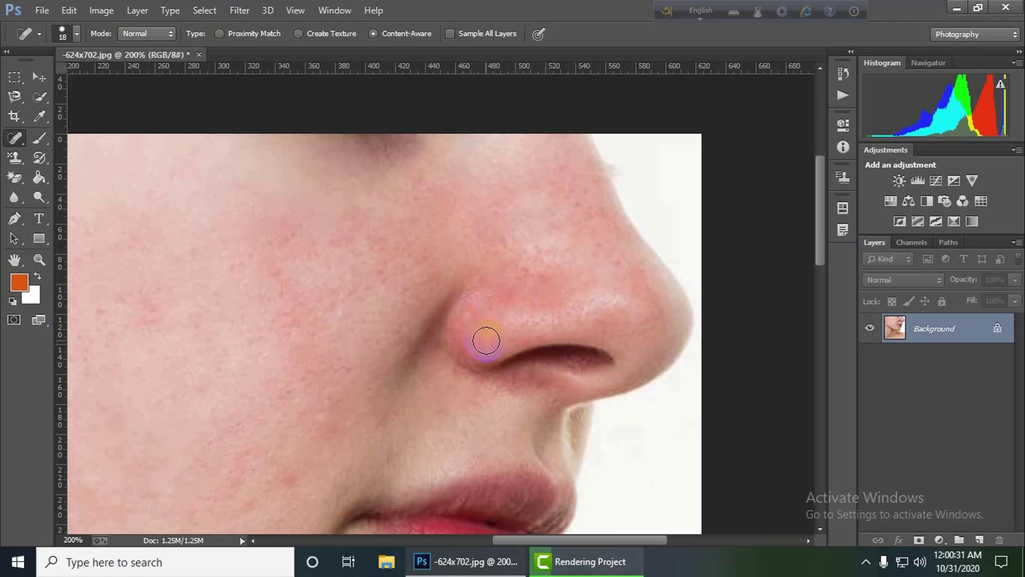
drag(487, 340, 487, 340)
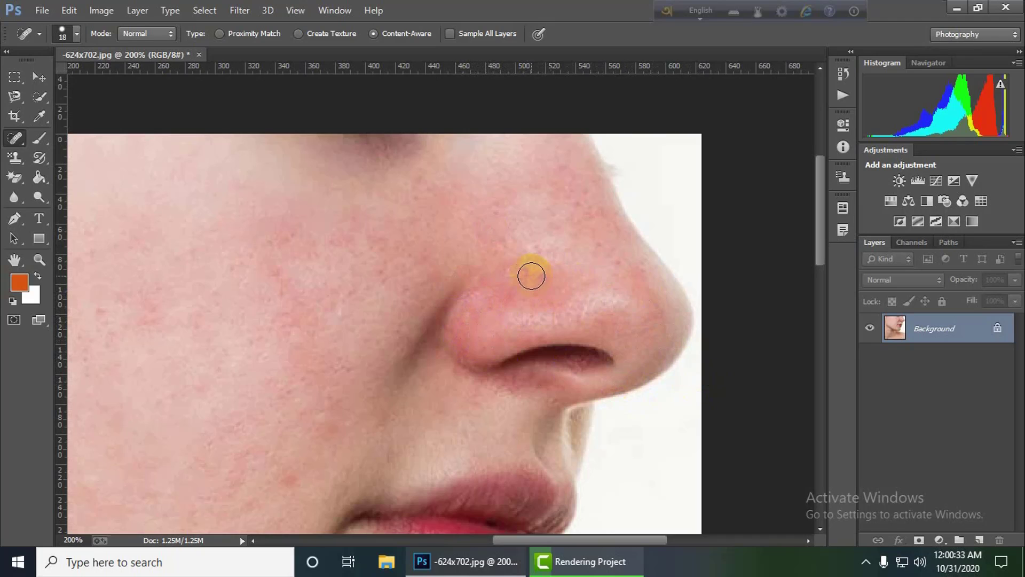
click(559, 322)
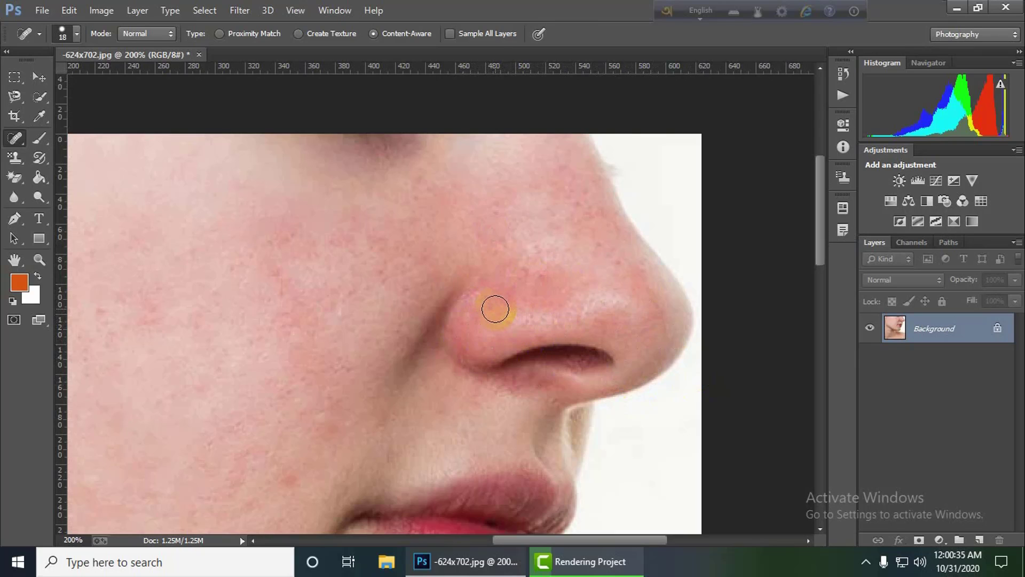
Step: Heal the remaining red marks along the crease where the nostril wing meets the nose
drag(727, 344, 724, 351)
drag(526, 360, 646, 366)
click(625, 294)
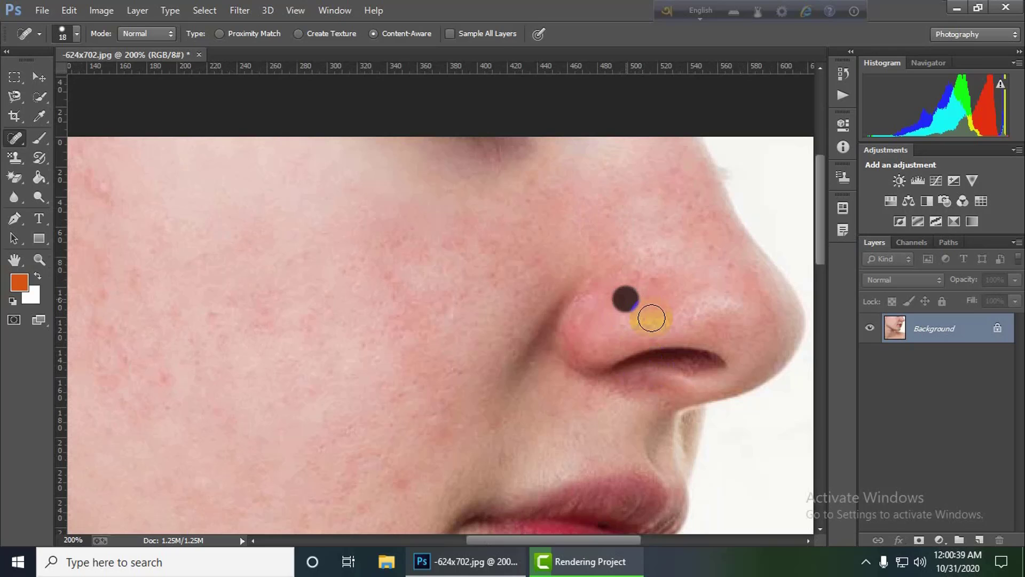
click(768, 381)
click(601, 322)
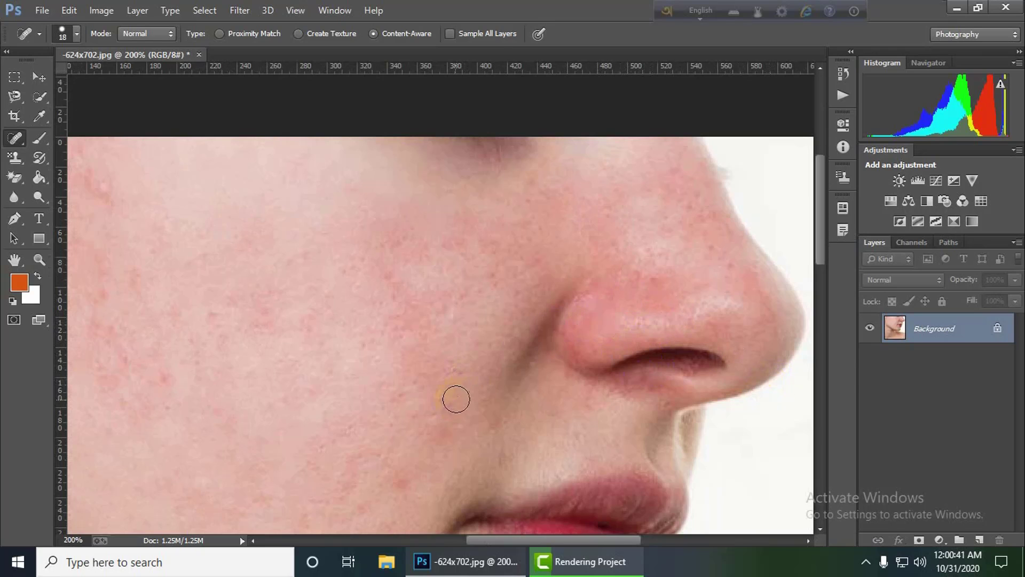
Step: Heal the red spots on the lower cheek beside the corner of the mouth
drag(419, 394, 465, 320)
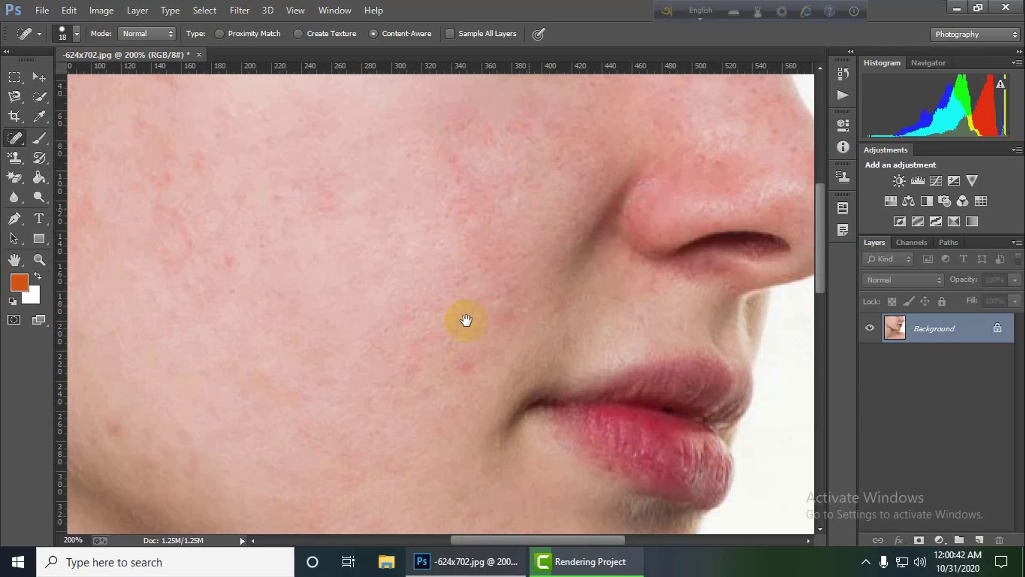
click(469, 365)
click(507, 318)
Step: Heal small red spots across the upper and middle cheek, from near the hairline toward the nose
drag(548, 360, 711, 382)
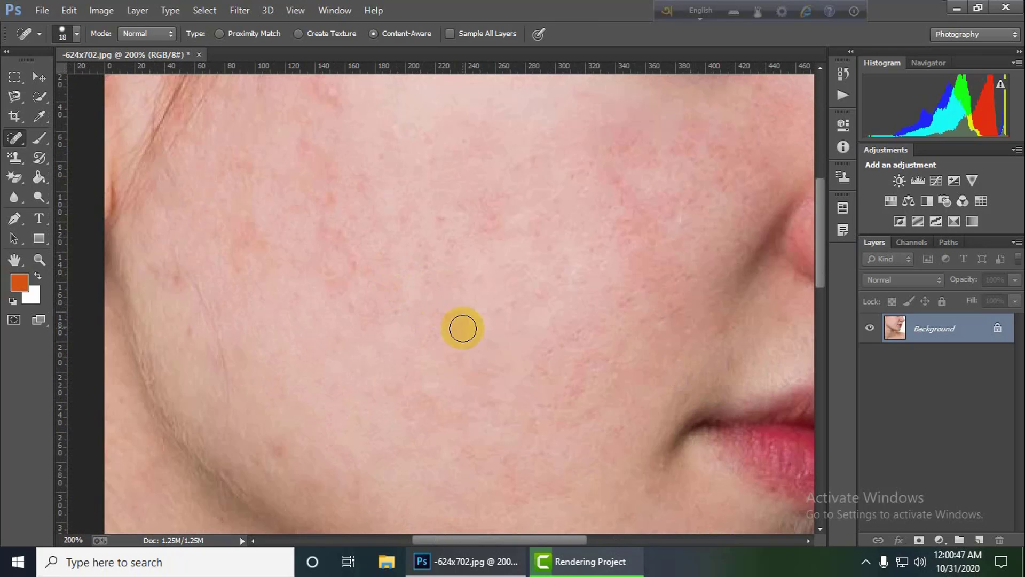
click(326, 196)
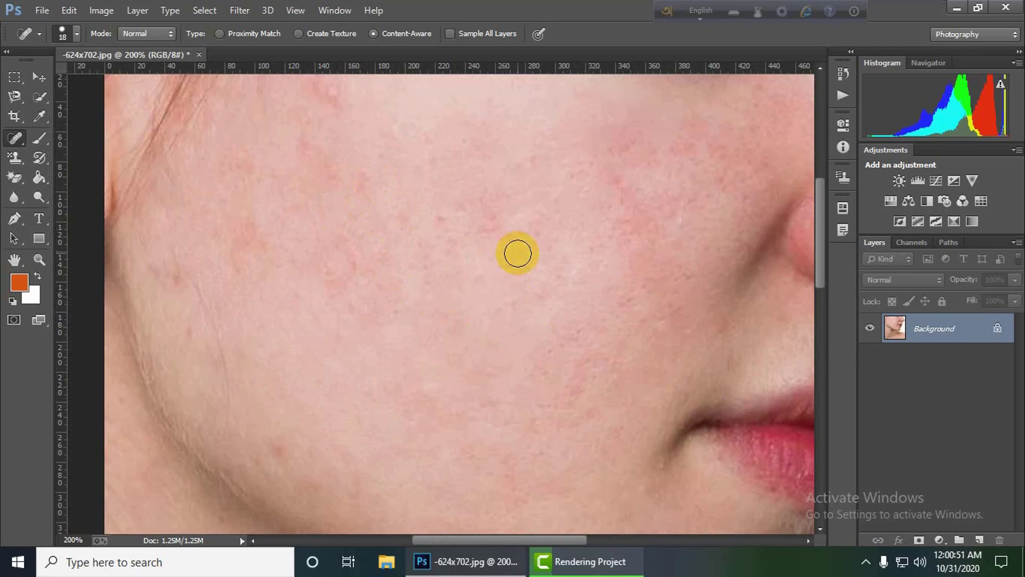
drag(399, 204, 408, 278)
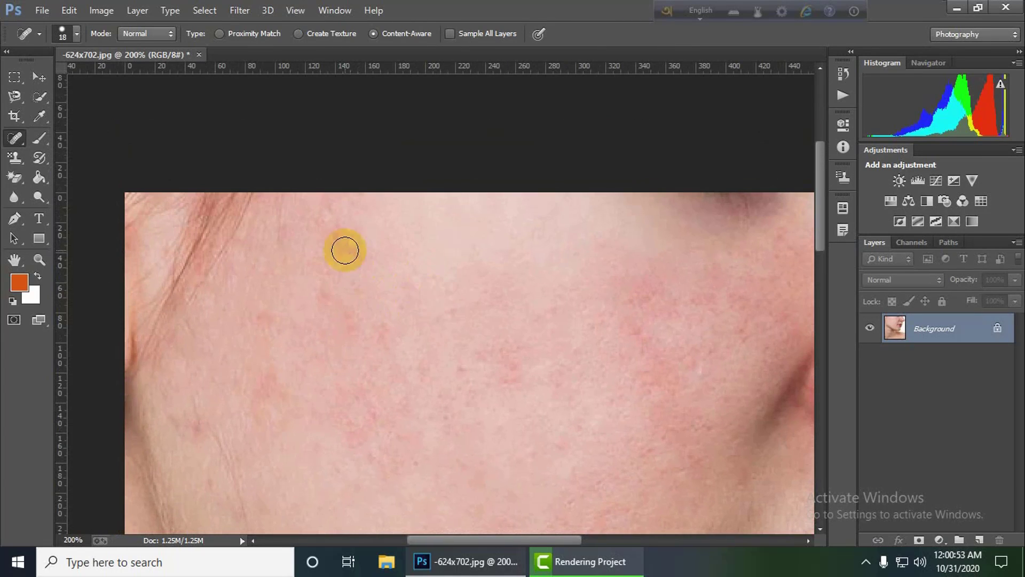
drag(561, 377, 464, 293)
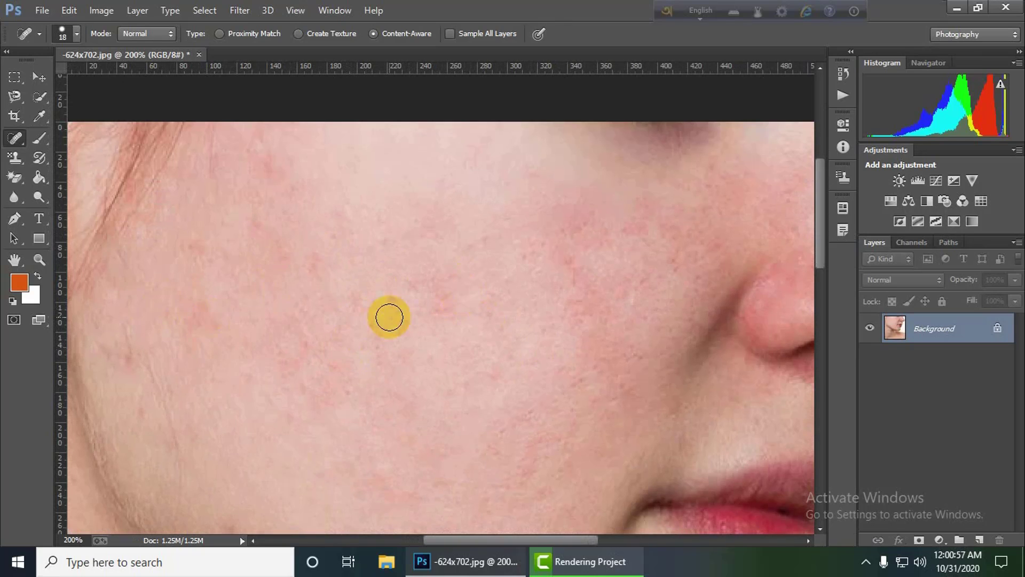
click(393, 303)
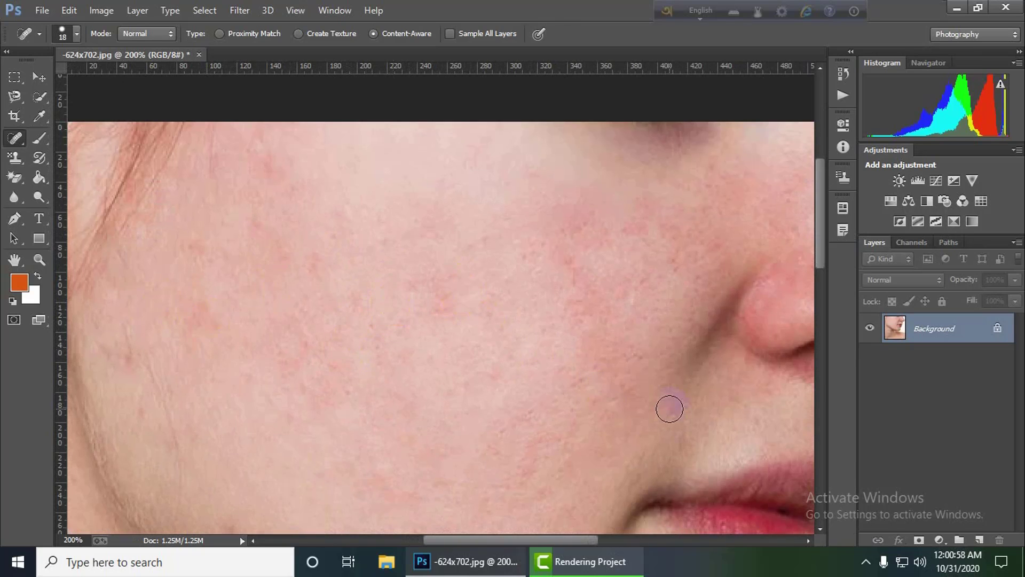
click(611, 353)
Step: Heal the dark spot above the jawline and the blemish and stray hair on the cheek below the ear
mouse_move(612, 353)
mouse_down()
mouse_move(476, 291)
mouse_move(508, 218)
mouse_move(514, 150)
mouse_up()
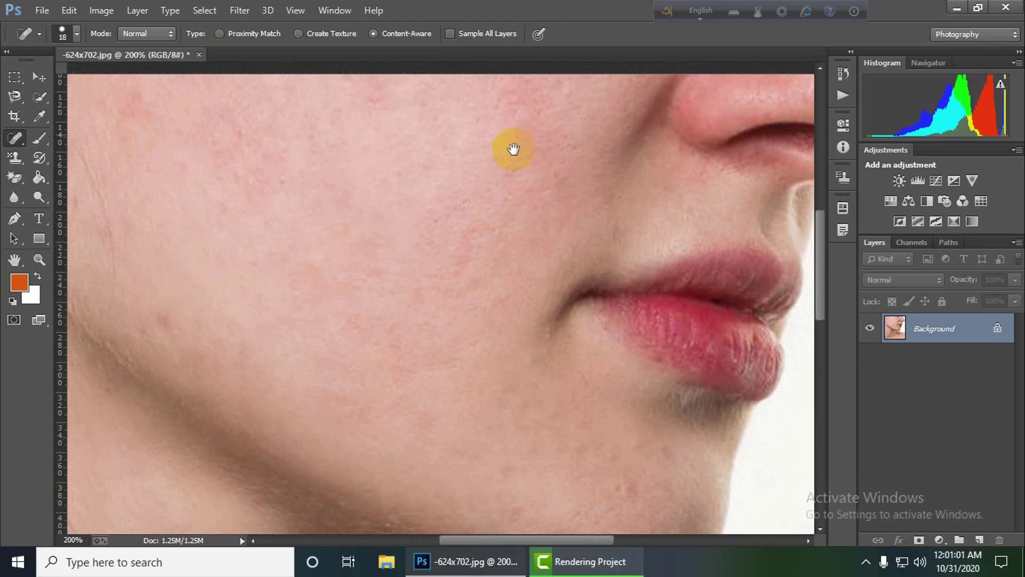
mouse_move(514, 390)
mouse_down()
mouse_move(545, 321)
mouse_move(590, 487)
mouse_up()
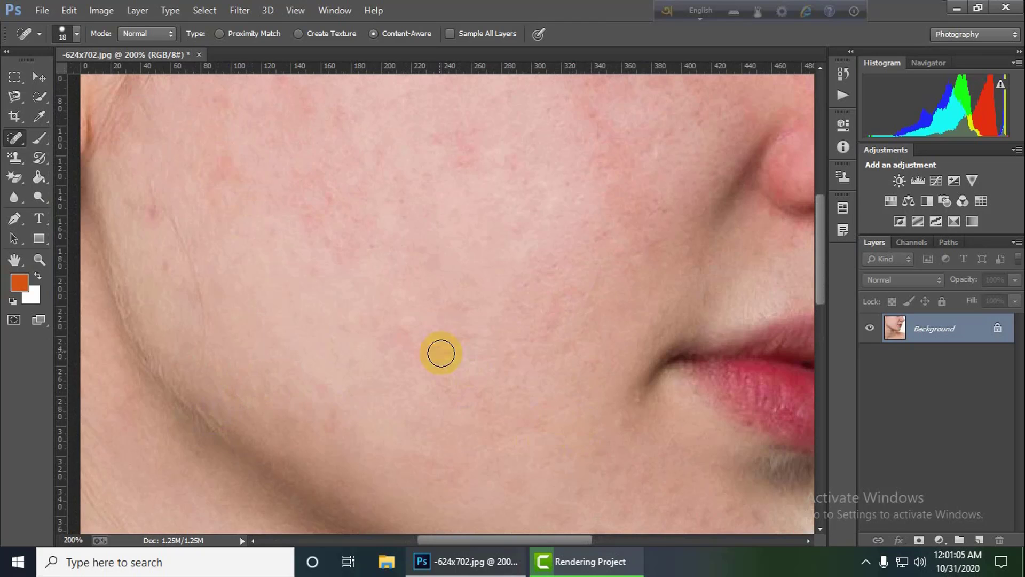
mouse_move(442, 371)
mouse_down()
mouse_move(473, 422)
mouse_move(461, 417)
mouse_up()
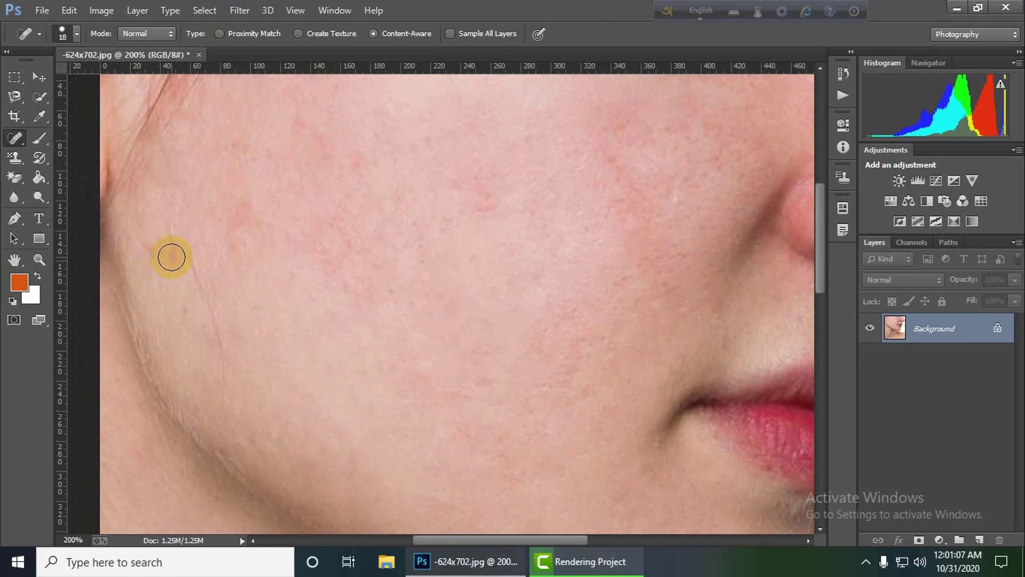
click(212, 338)
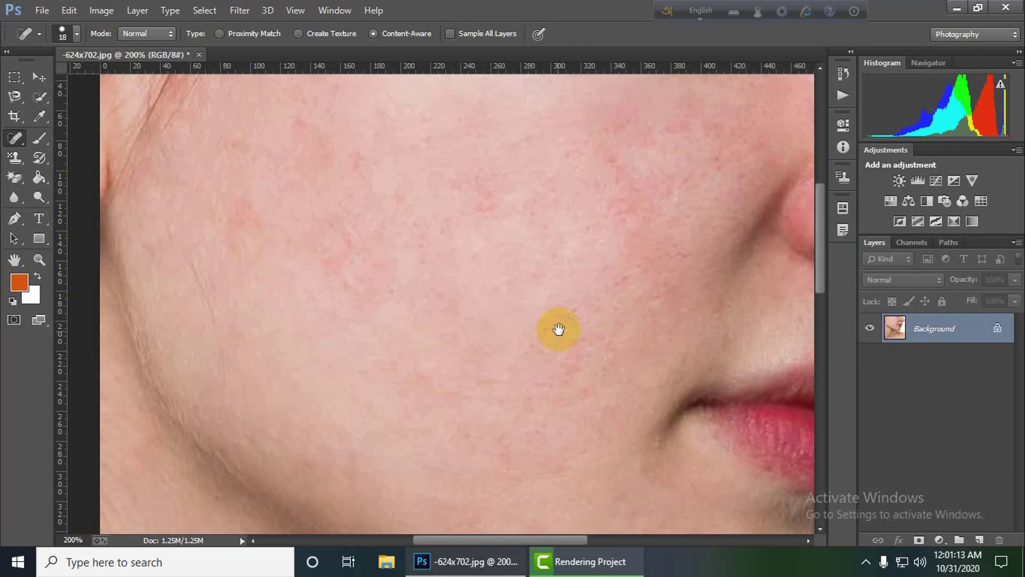
Step: Increase the healing brush size to 82 px and heal the red patches on the cheek beside the nose
mouse_move(556, 329)
mouse_down()
mouse_move(466, 385)
mouse_move(460, 405)
mouse_up()
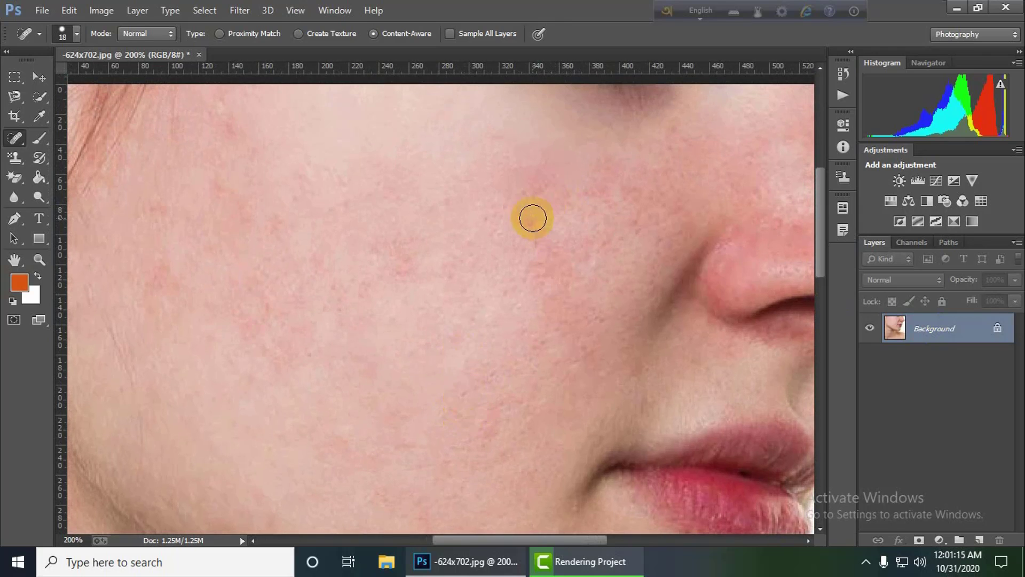
click(77, 34)
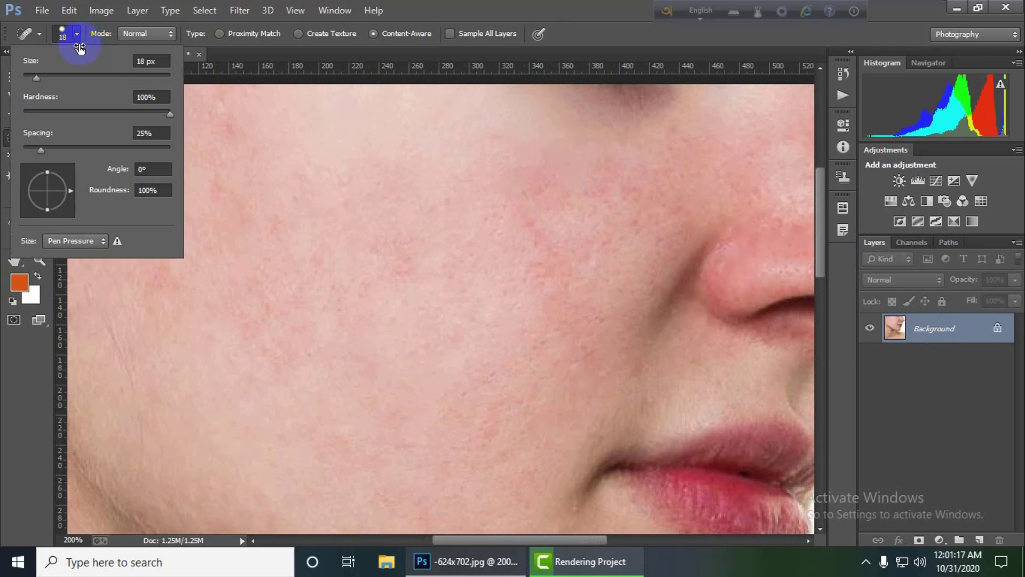
click(82, 78)
click(543, 266)
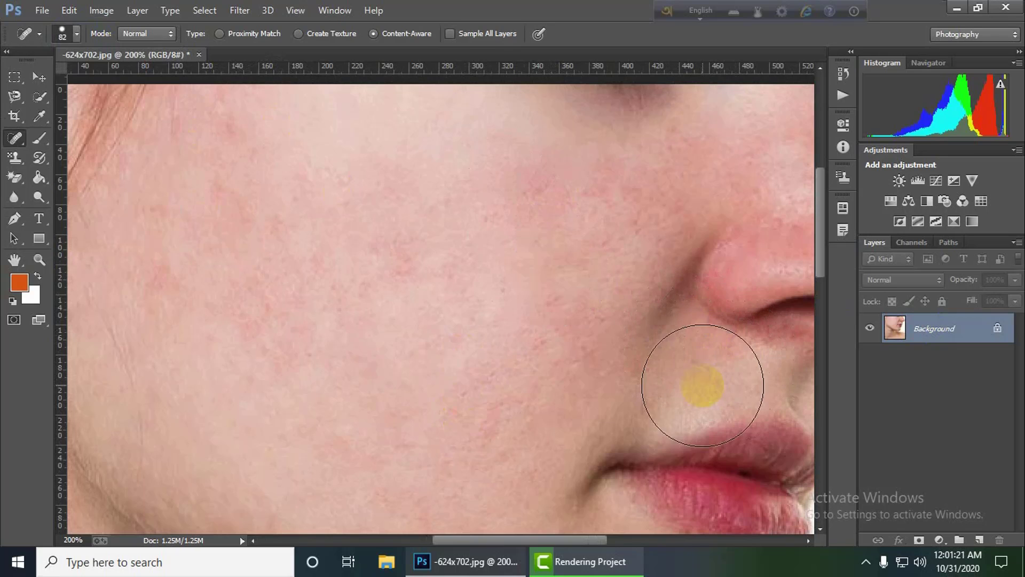
key(space)
drag(572, 374, 607, 366)
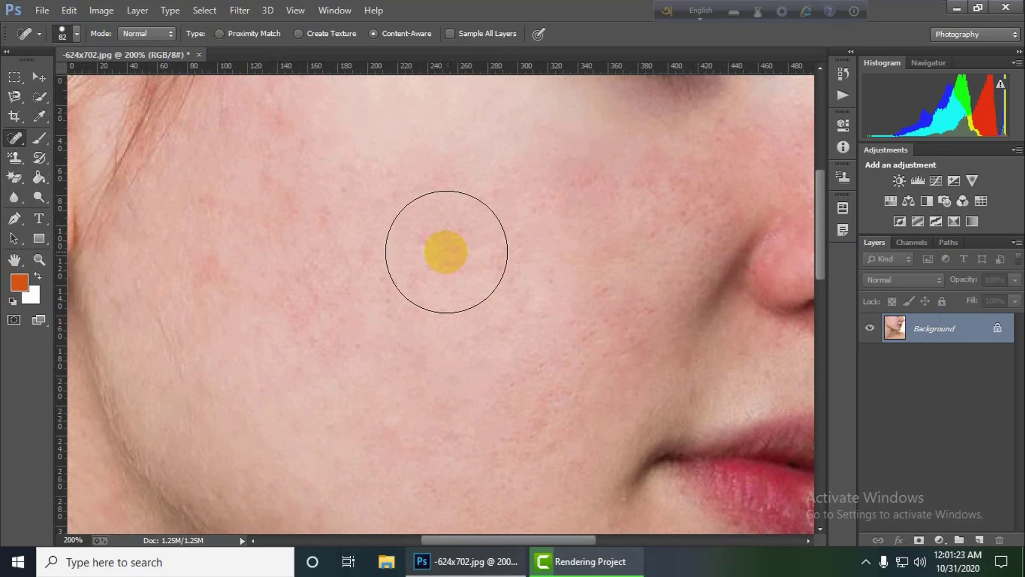
click(278, 202)
Step: Reduce the healing brush size to 56 px and heal the red patch in the middle of the cheek
click(62, 26)
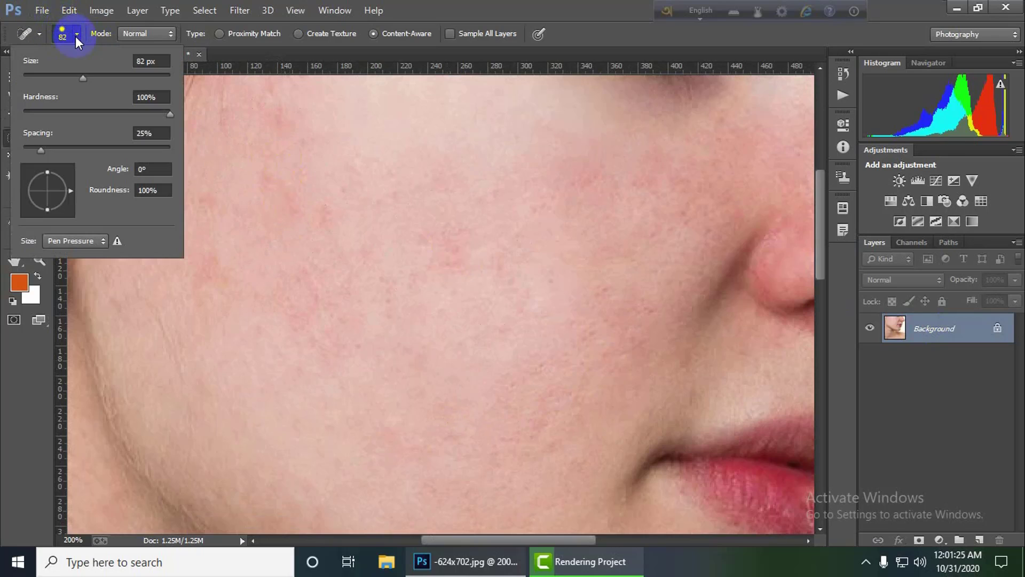
drag(75, 79, 64, 78)
click(489, 238)
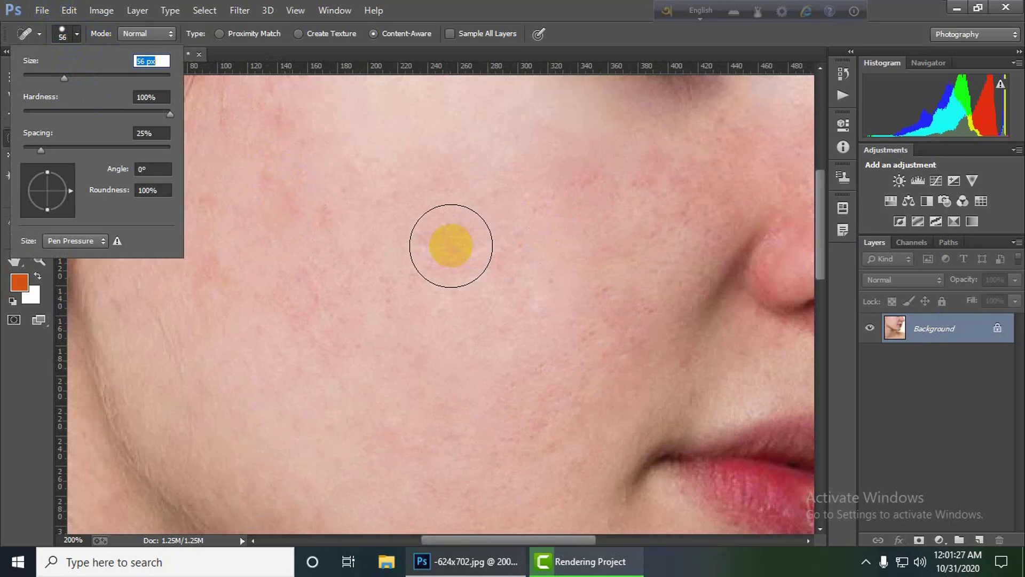
click(450, 245)
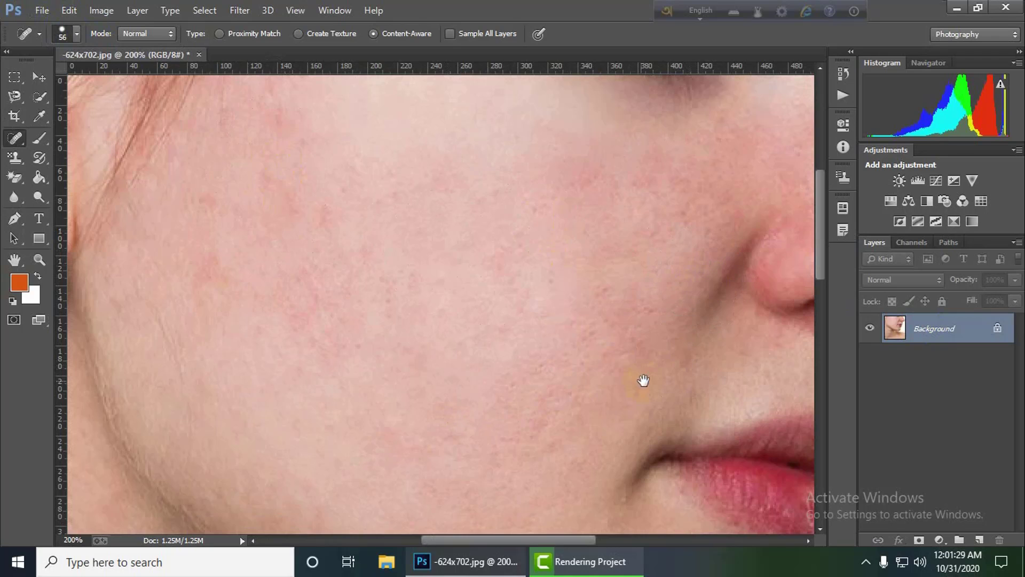
Step: Heal the reddened area on the cheek between its middle and the ear
mouse_move(644, 380)
mouse_down()
mouse_move(532, 368)
mouse_move(549, 374)
mouse_up()
click(339, 289)
click(254, 292)
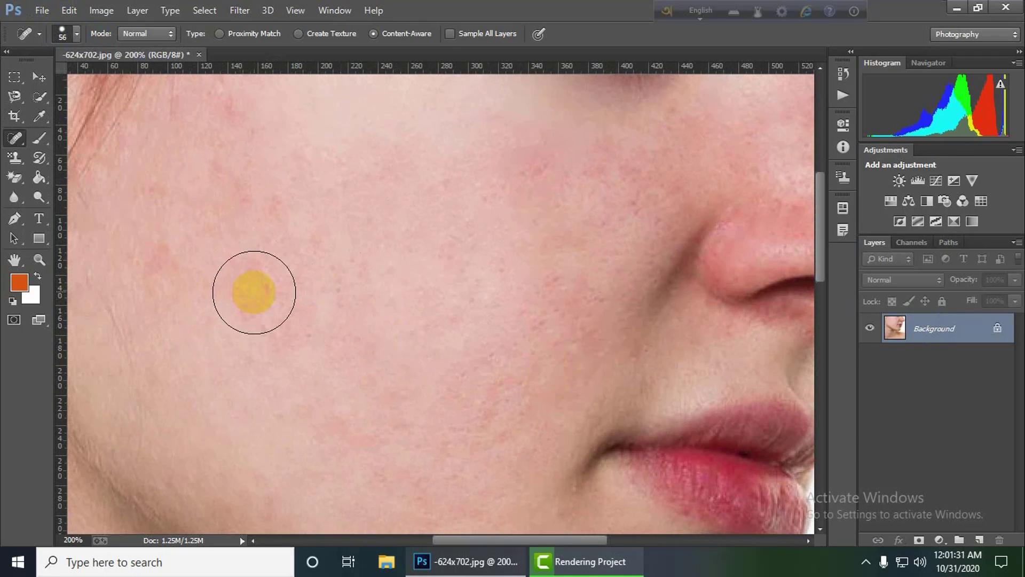
click(256, 288)
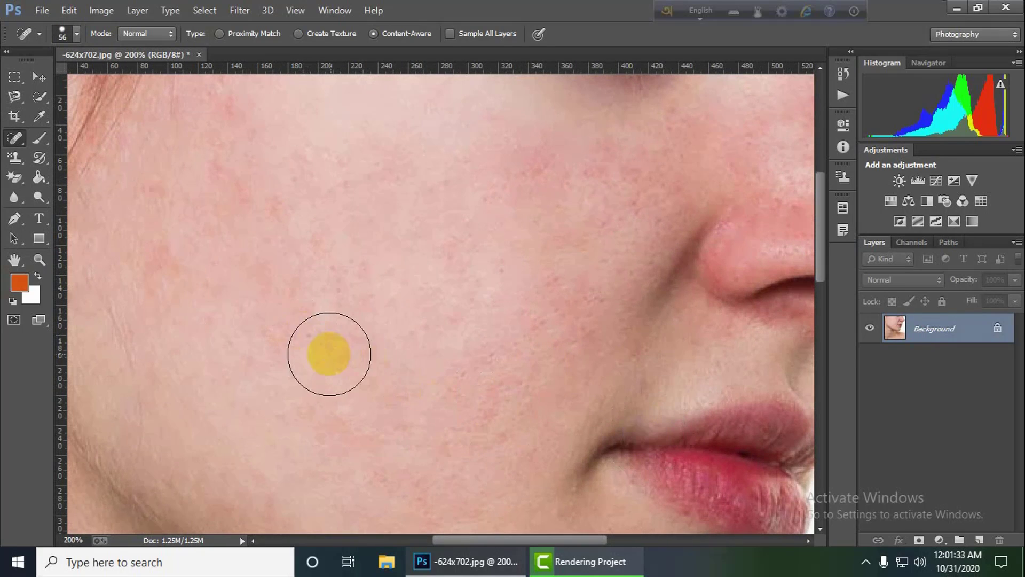
Step: Heal the red spots on the upper cheek beneath the eye and beside the nose
mouse_move(424, 334)
mouse_down()
mouse_move(489, 391)
mouse_move(485, 407)
mouse_up()
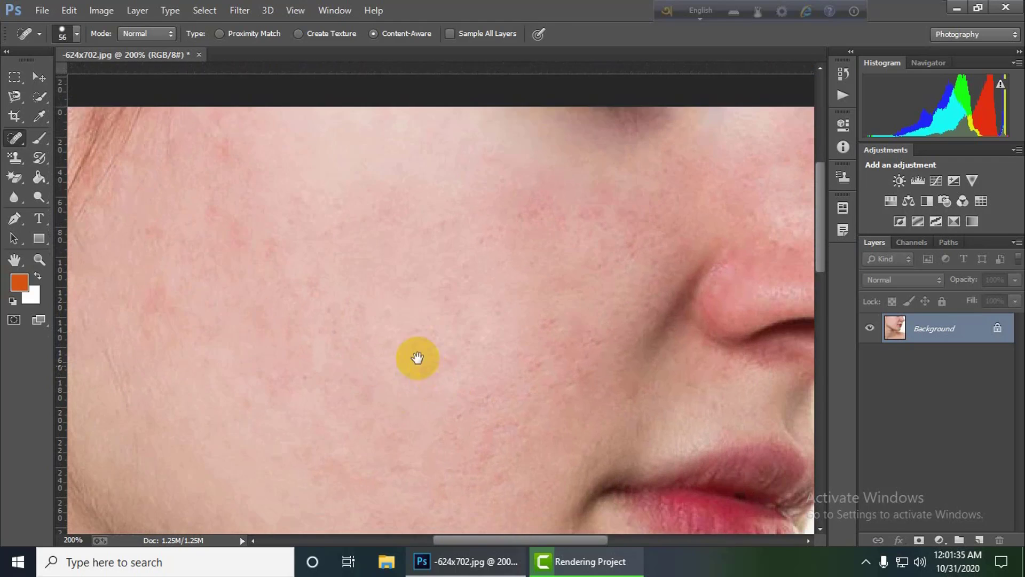
drag(417, 357, 384, 293)
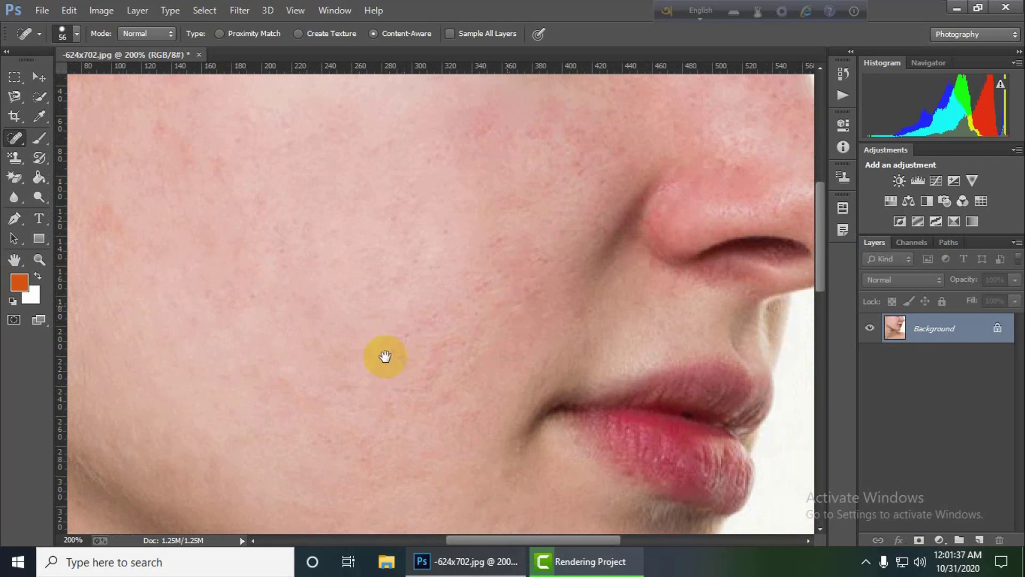
drag(385, 357, 360, 411)
click(622, 206)
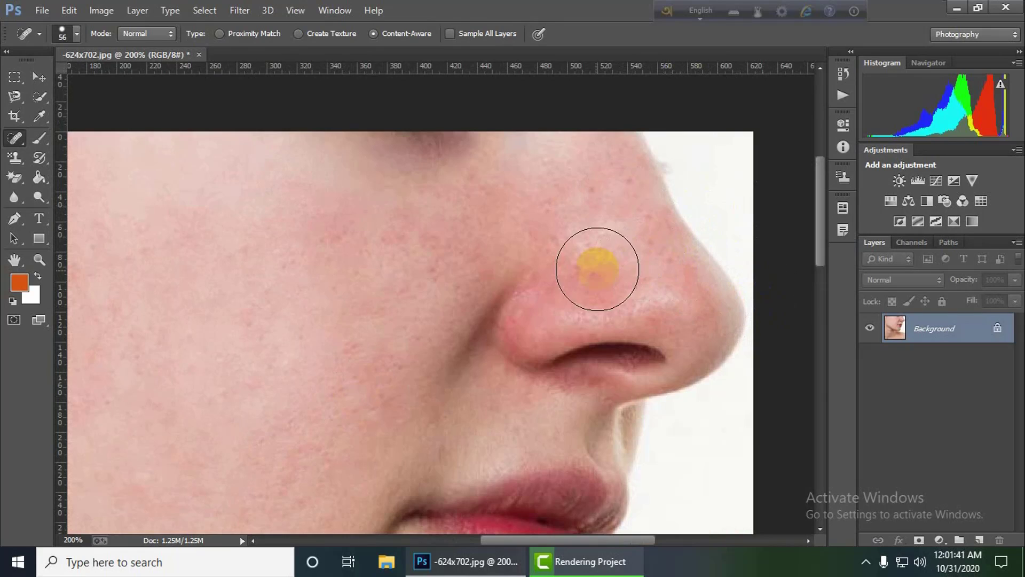
click(423, 241)
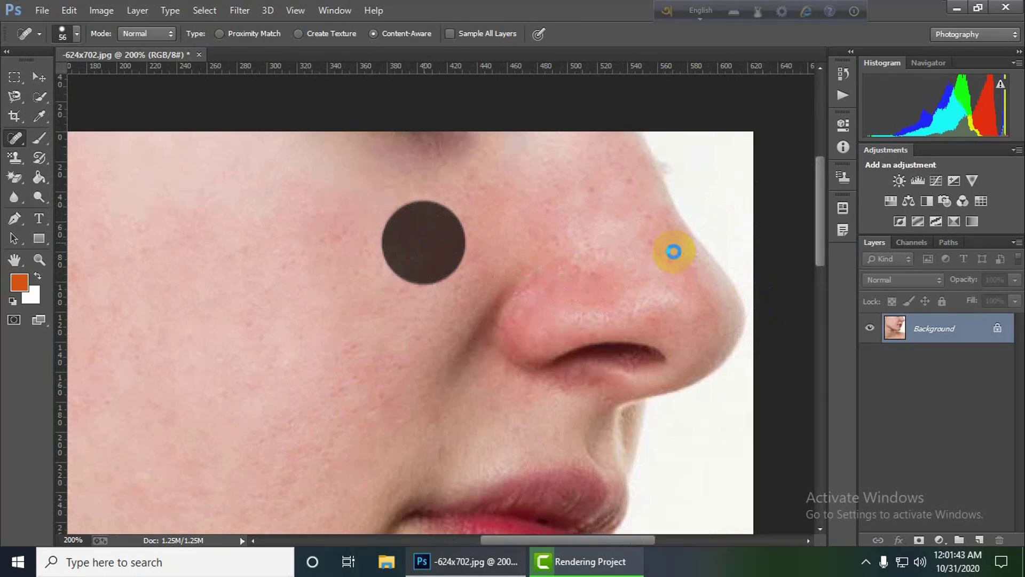
click(337, 241)
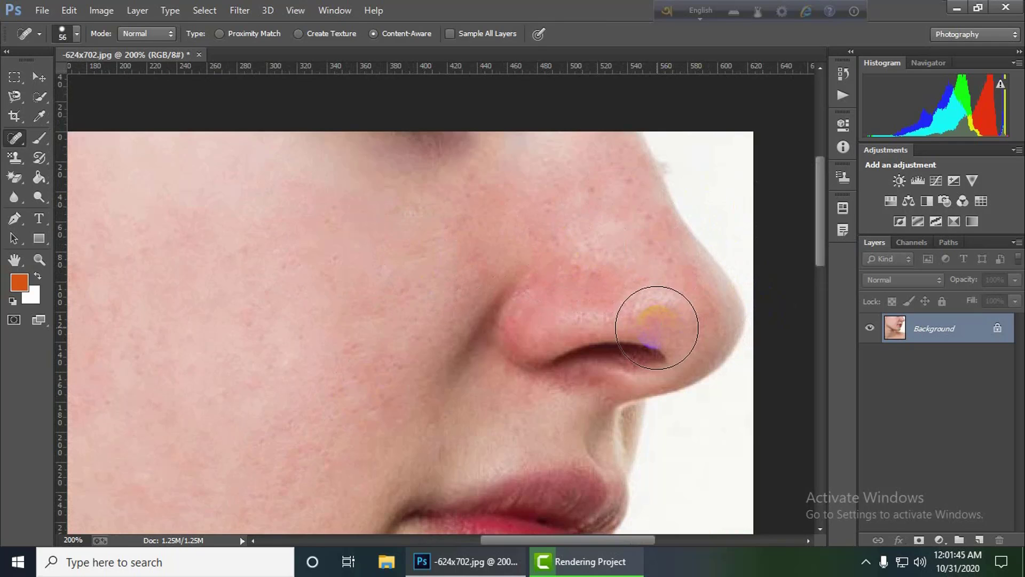
Step: Heal the red spots on the upper cheek near the hairline and the reddened skin between the cheek and mouth
key(space)
mouse_move(453, 366)
mouse_down()
mouse_move(437, 261)
mouse_move(447, 353)
mouse_up()
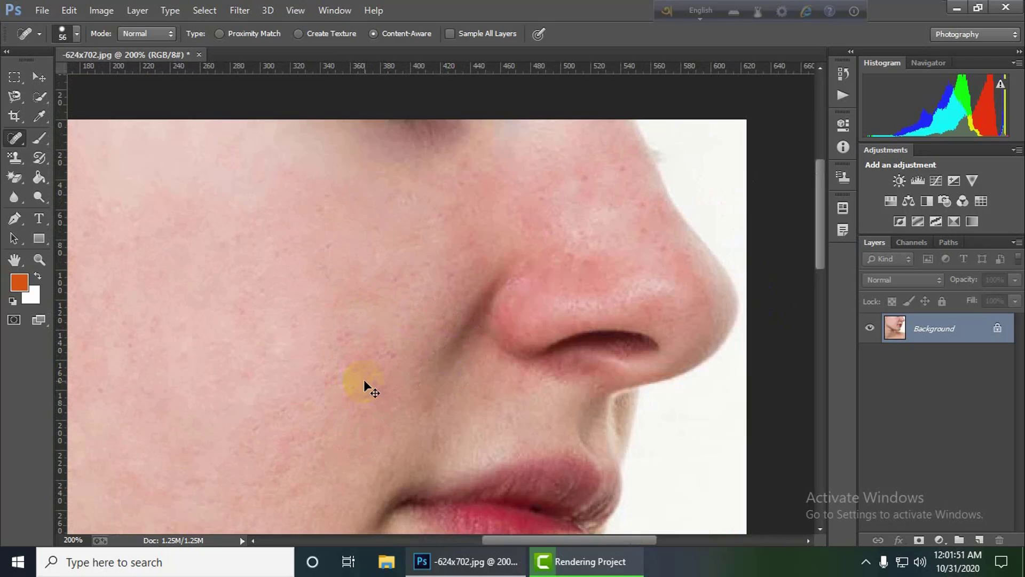
key(ctrl+minus)
key(ctrl+minus)
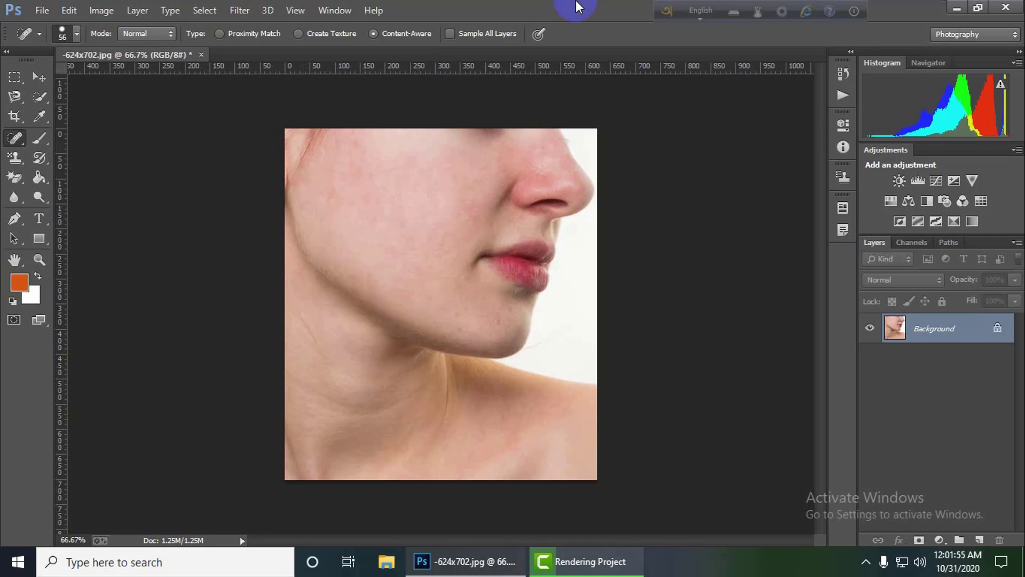
key(ctrl+plus)
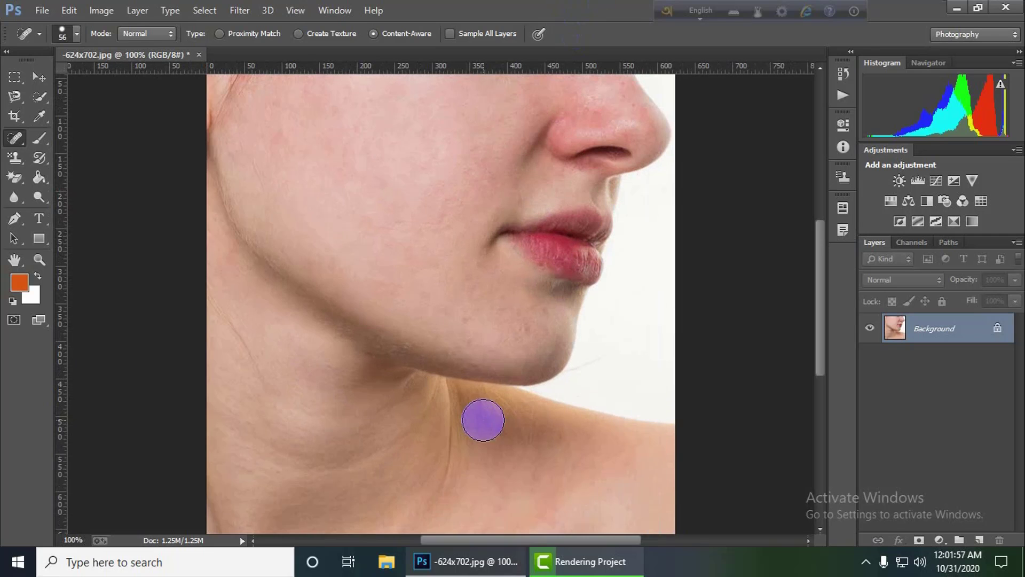
drag(439, 361, 418, 430)
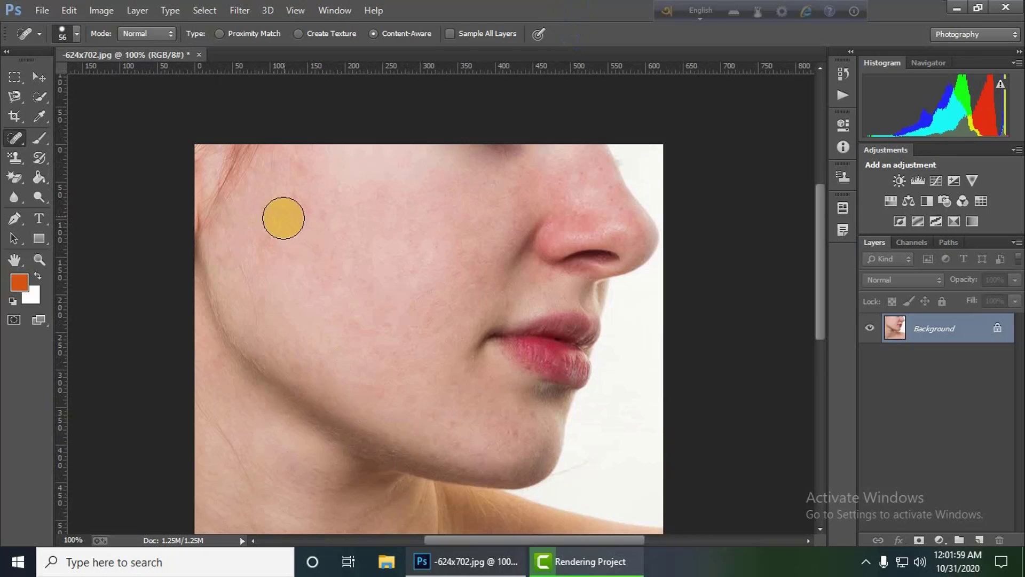
click(293, 196)
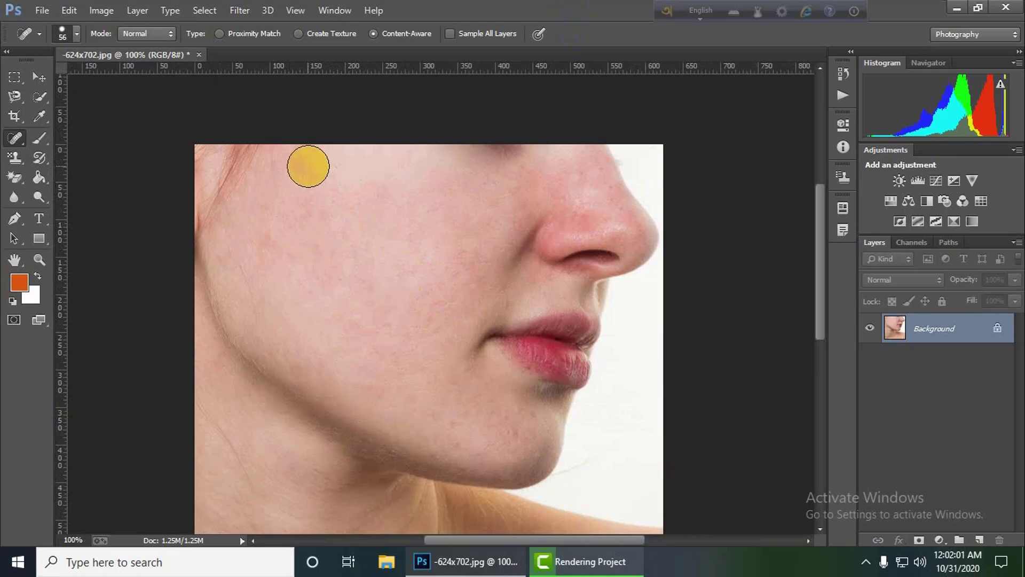
click(305, 165)
click(434, 293)
click(567, 296)
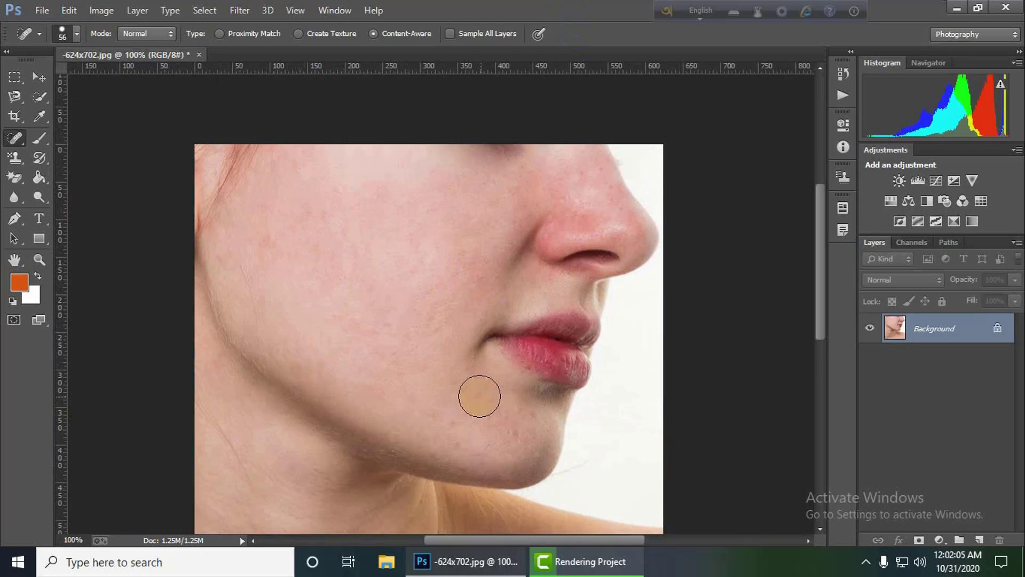
Step: Increase the healing brush size to 163 px and heal the broad reddened areas in the middle and front of the cheek
click(74, 33)
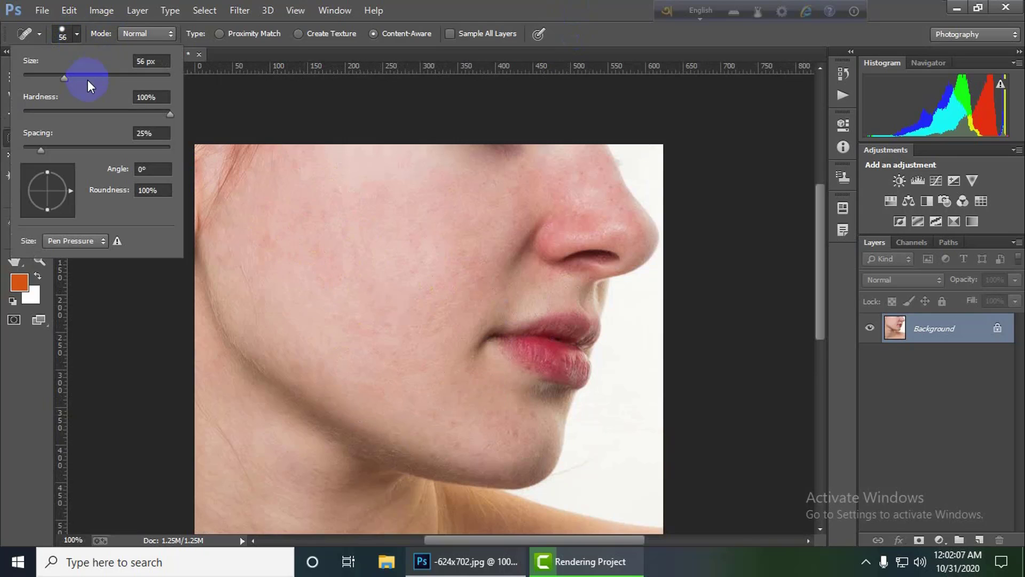
drag(88, 79, 120, 90)
click(357, 274)
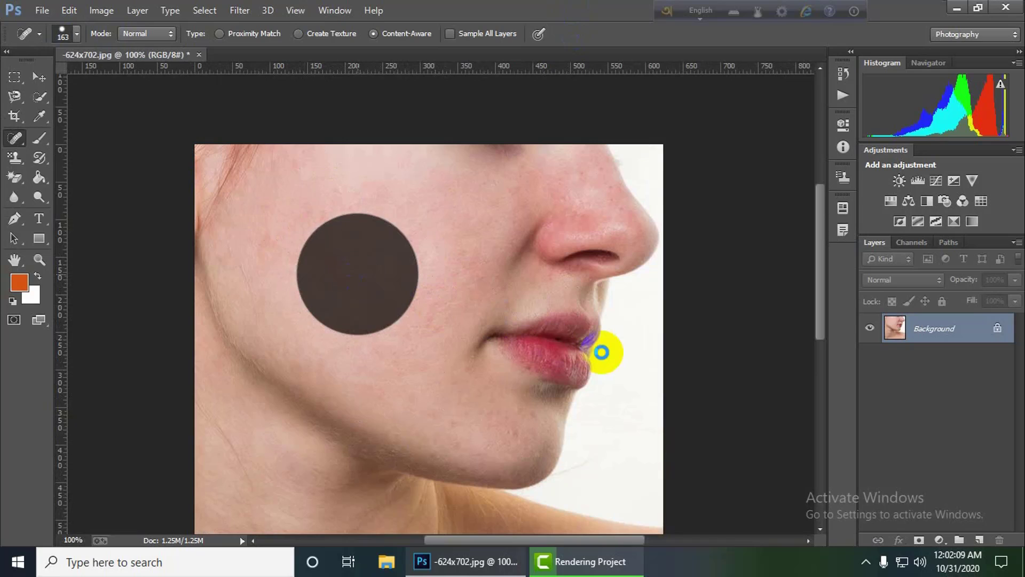
click(579, 339)
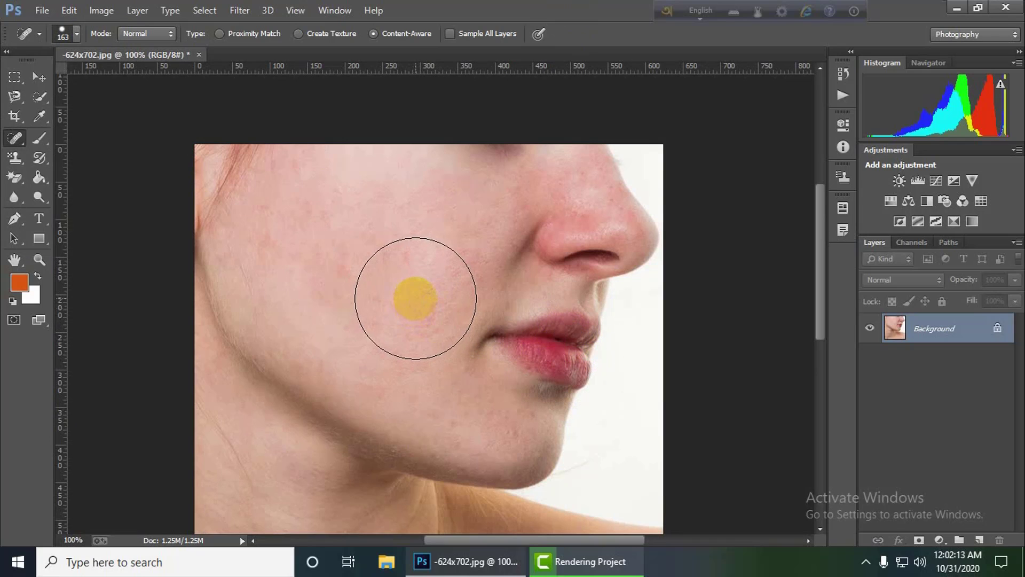
click(417, 287)
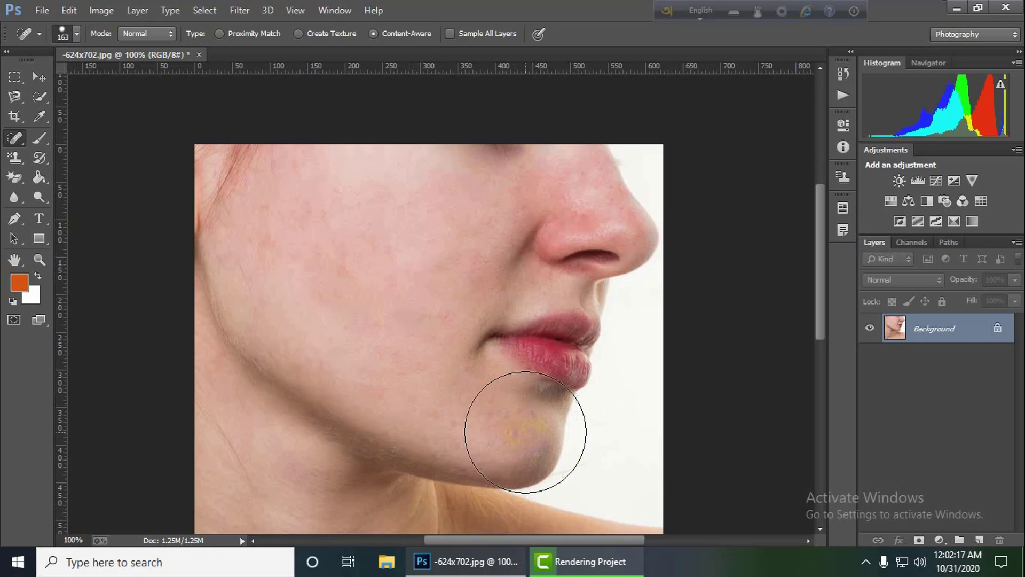
click(515, 373)
Step: Reduce the healing brush size to 56 px
key(ctrl+minus)
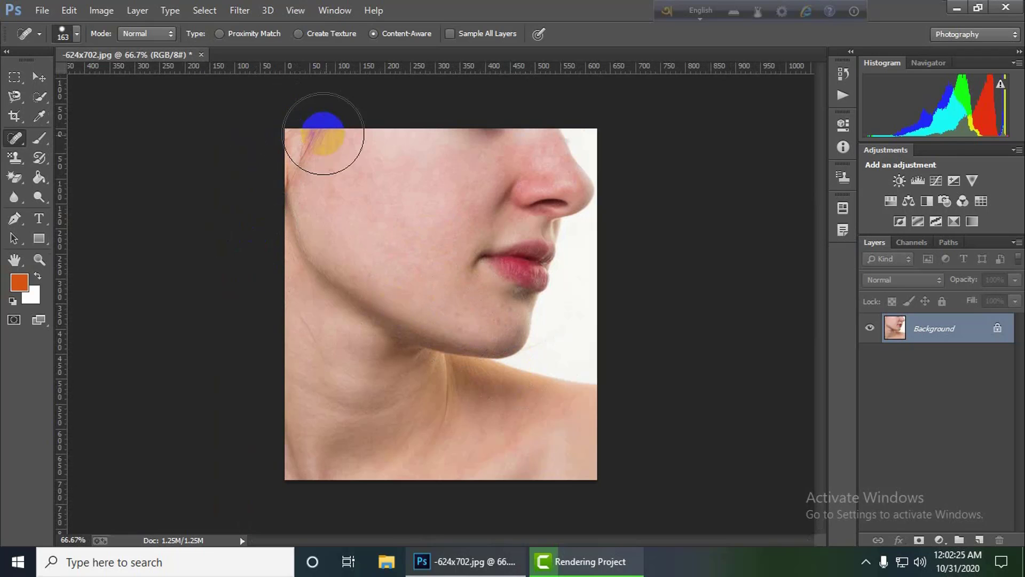
key(ctrl+plus)
drag(367, 304, 364, 368)
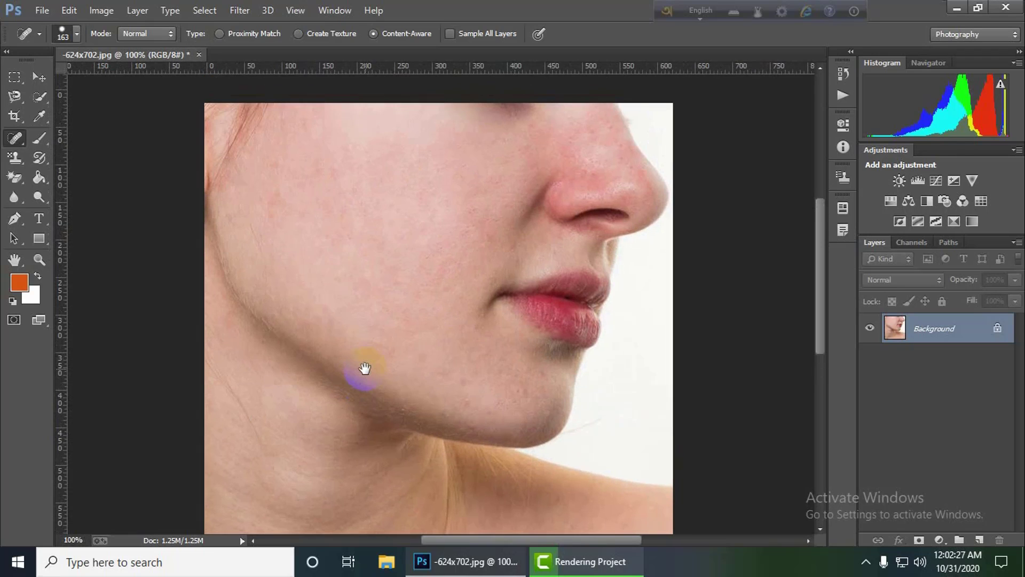
click(77, 33)
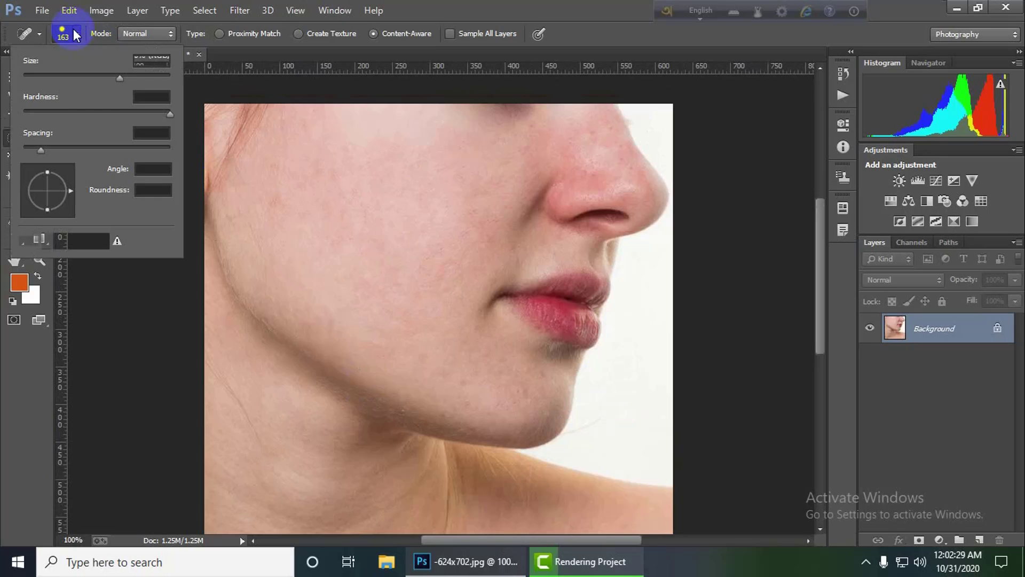
click(64, 75)
Step: Try healing the cheek from the upper area down toward the mouth corner, and undo the healing at the mouth corner
mouse_move(334, 179)
mouse_down()
mouse_move(350, 212)
mouse_move(347, 241)
mouse_move(423, 213)
mouse_move(338, 307)
mouse_move(459, 352)
mouse_up()
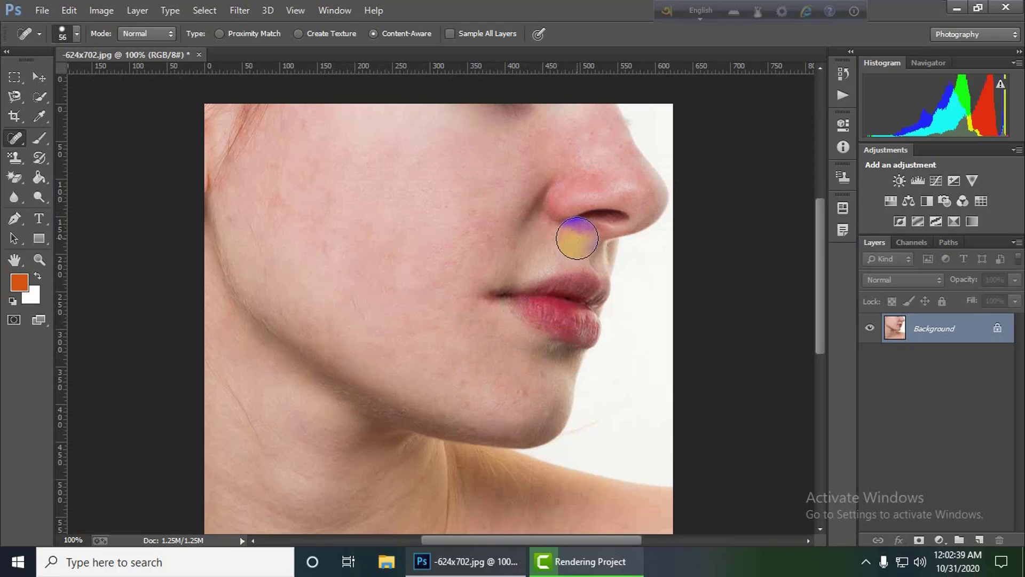
key(ctrl+minus)
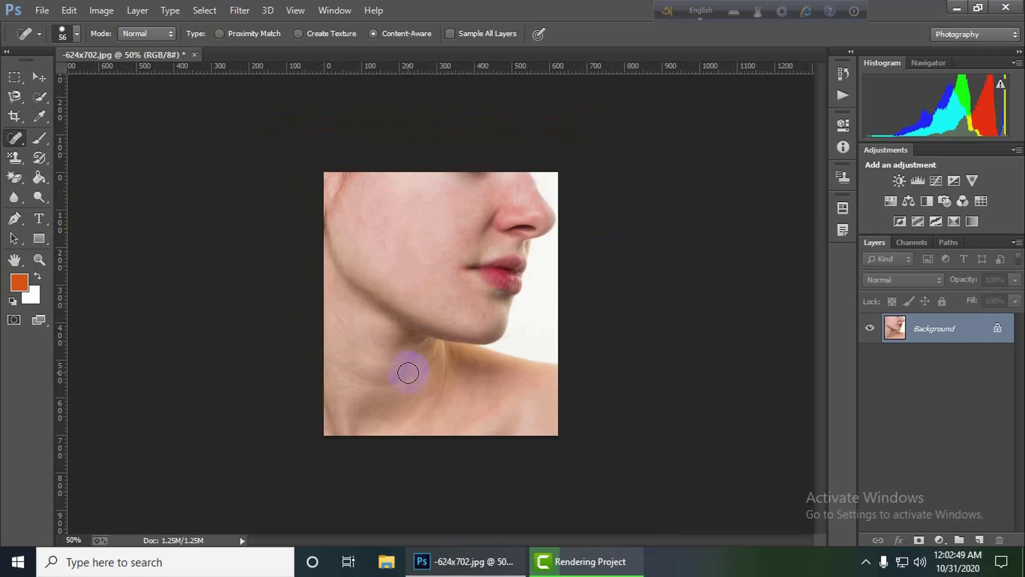
key(ctrl+plus)
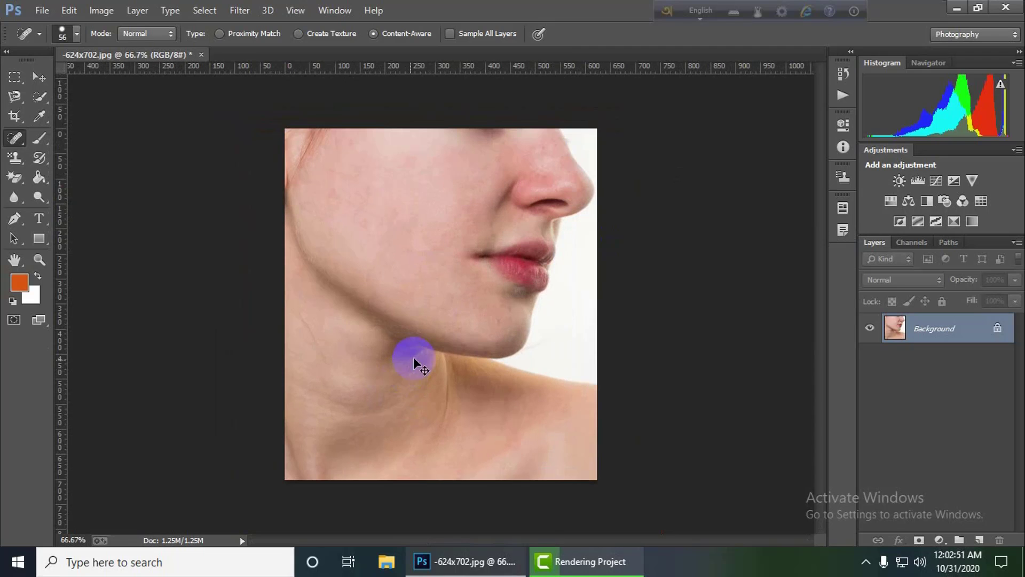
key(ctrl+alt+z)
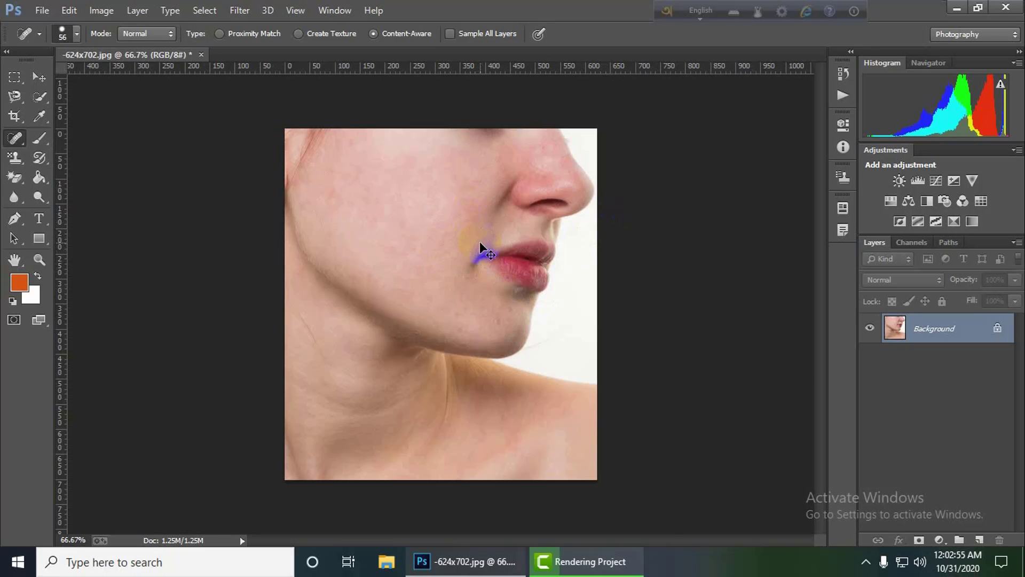
Step: Heal the dark spot on the chin above the jawline and the red patch on the middle of the cheek
key(ctrl+plus)
click(470, 327)
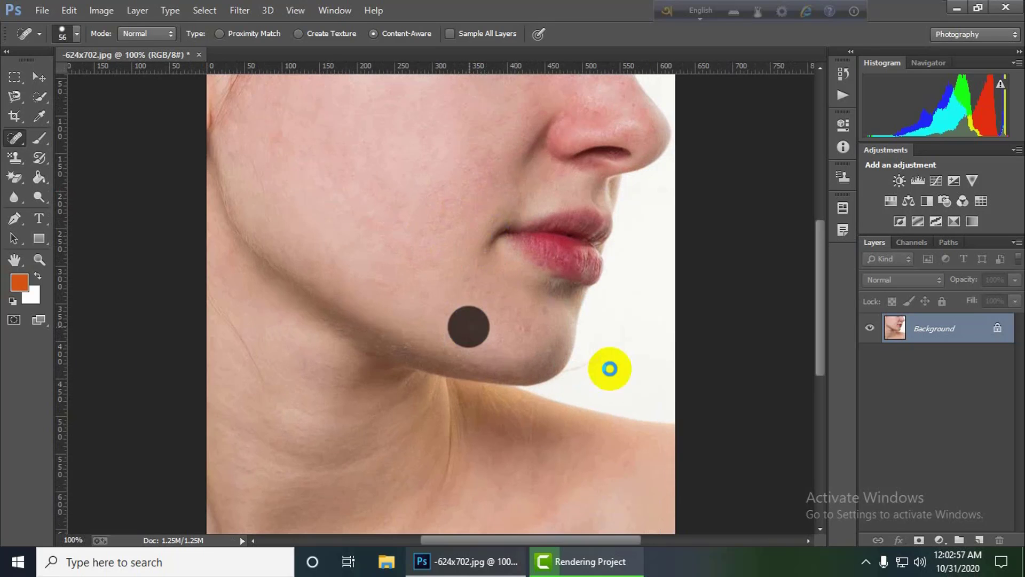
drag(518, 309, 513, 368)
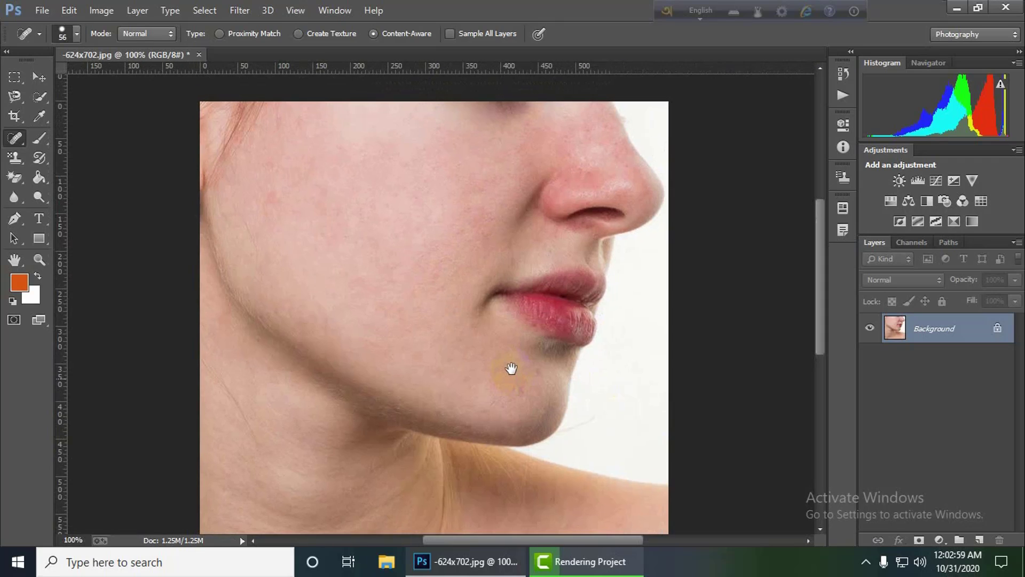
click(392, 288)
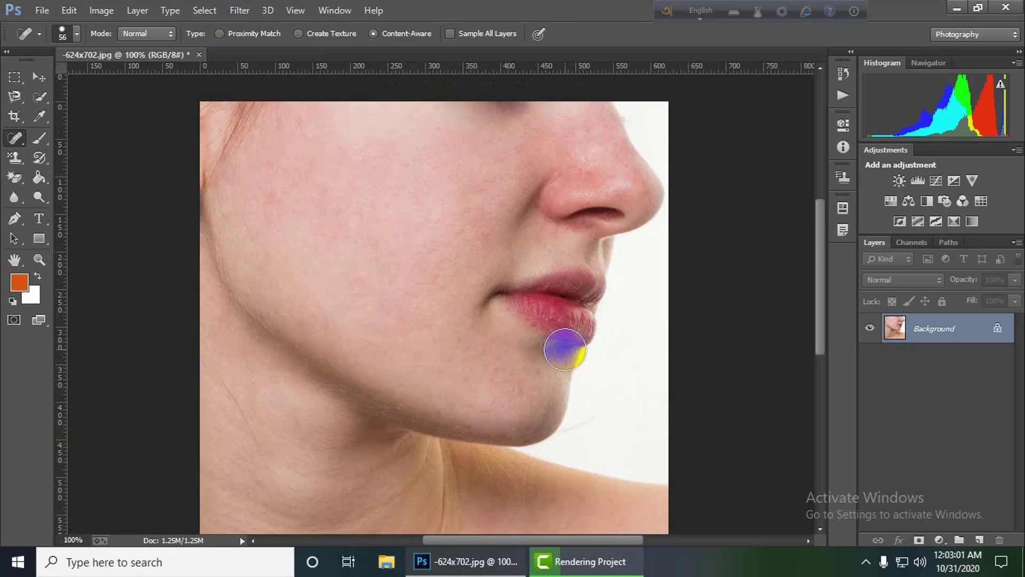
drag(452, 342, 454, 368)
Step: Heal the orange spot on the cheek near the ear and the red spots on the nose bridge
click(273, 217)
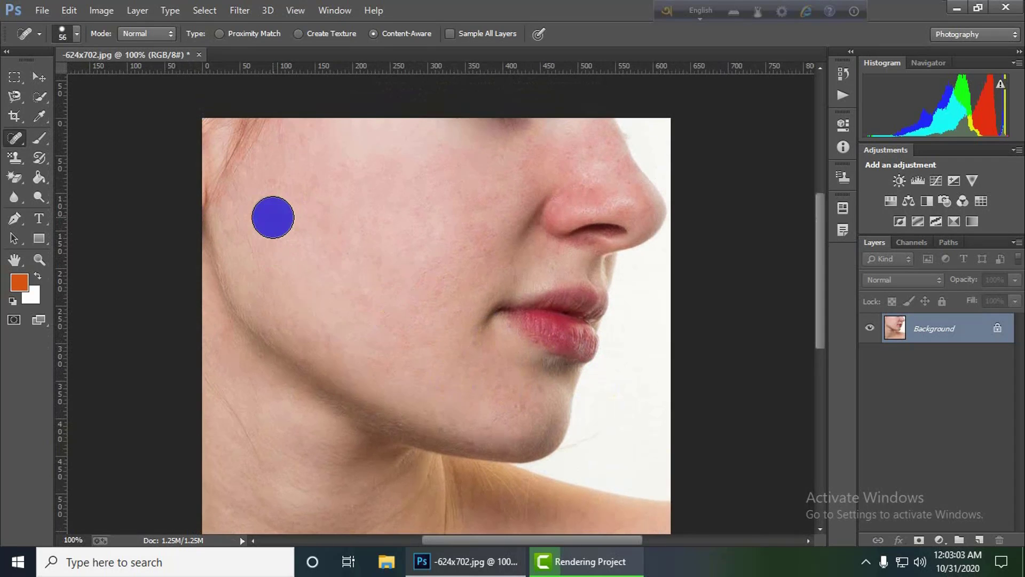
mouse_move(406, 302)
mouse_down()
mouse_move(382, 323)
mouse_move(425, 314)
mouse_move(409, 325)
mouse_up()
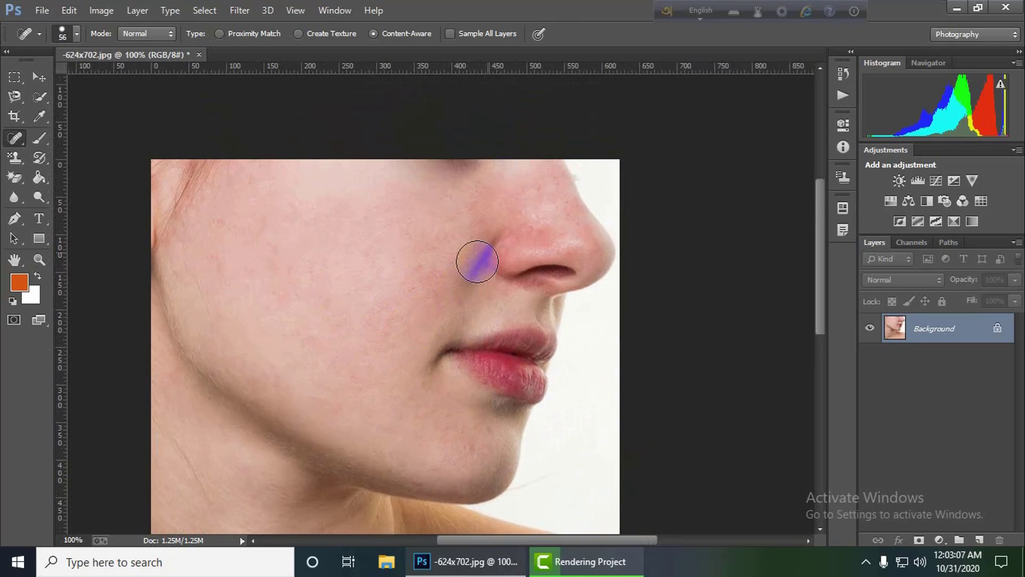
click(549, 191)
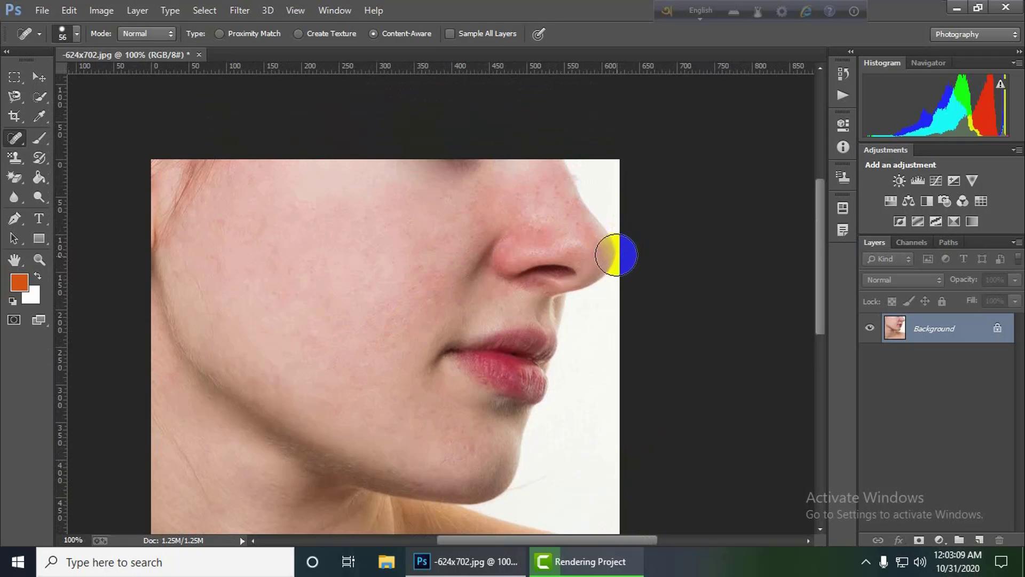
Step: Examine the retouched skin across the whole face and neck for remaining blemishes
drag(510, 300, 478, 284)
drag(443, 341, 481, 385)
key(ctrl+minus)
key(ctrl+minus)
key(ctrl+minus)
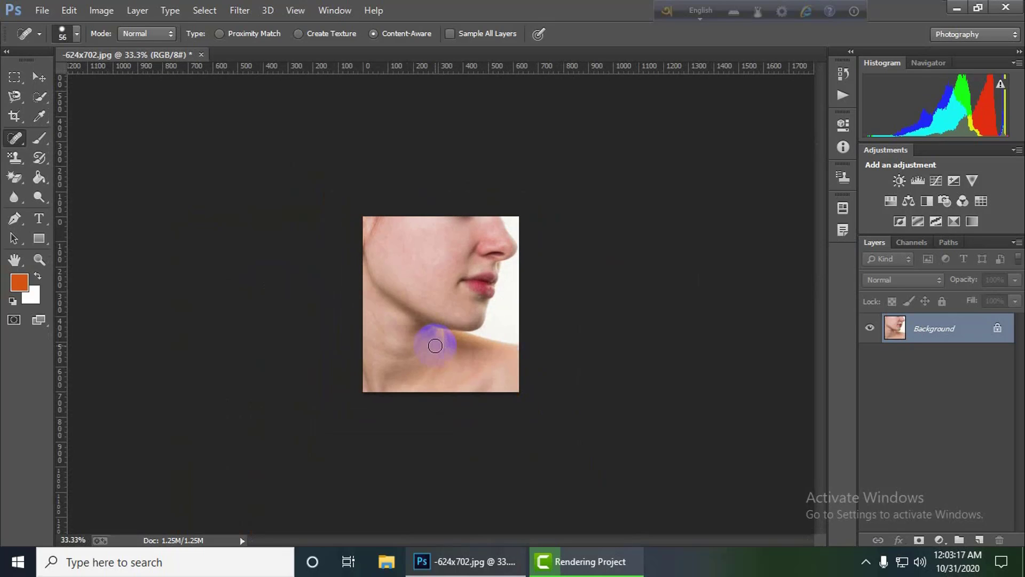
key(ctrl+plus)
key(ctrl+plus)
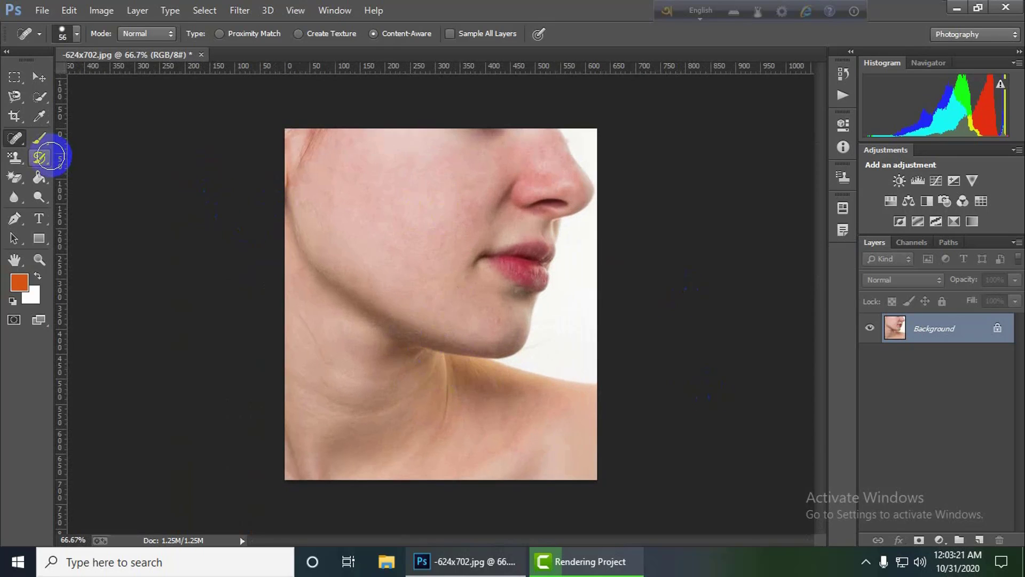
click(526, 279)
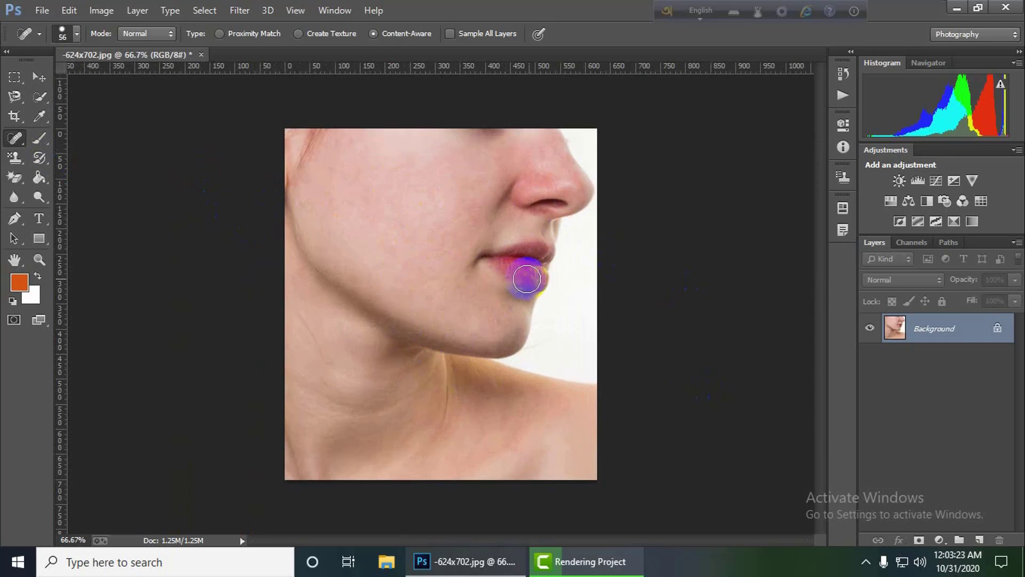
Step: Set the healing brush size to 28 px and heal the red spots along the nose bridge down to its tip
key(ctrl+plus)
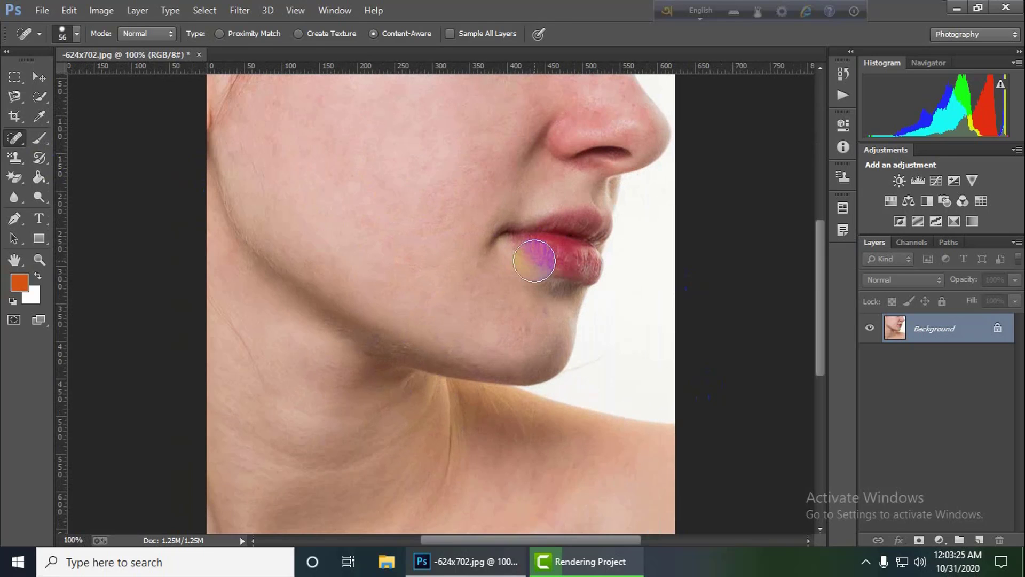
drag(499, 271, 504, 337)
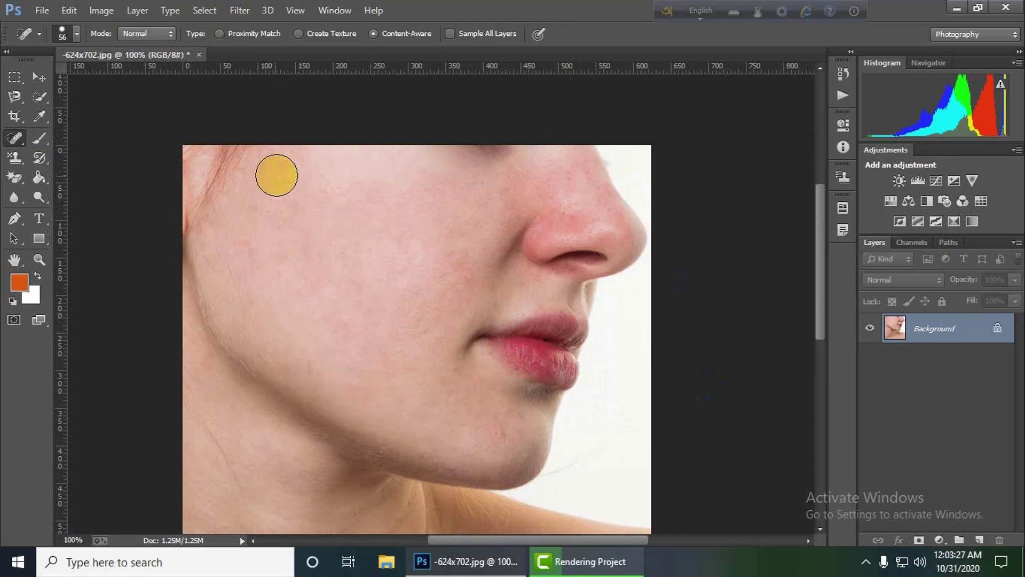
drag(437, 209, 379, 288)
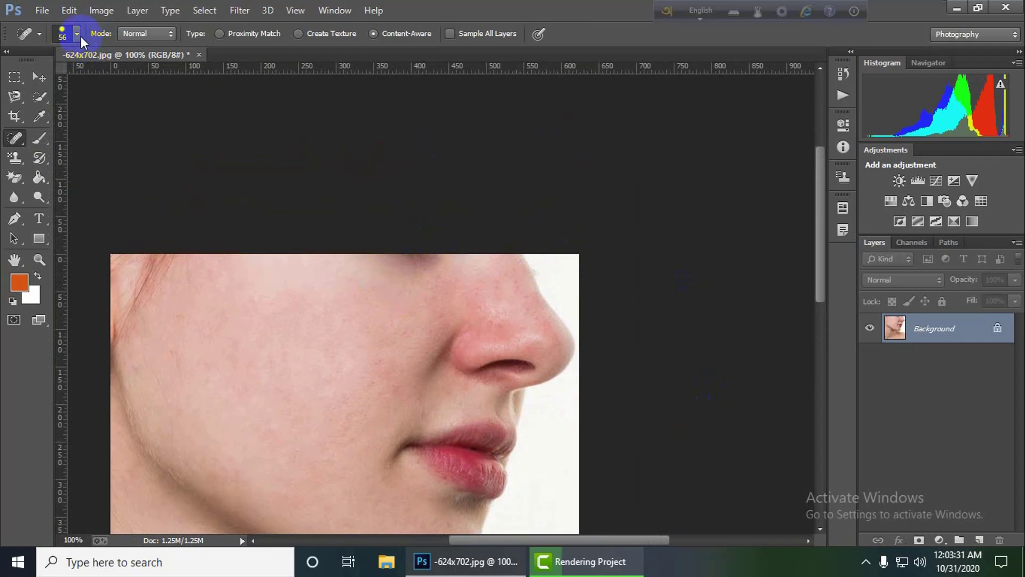
click(78, 33)
drag(76, 74, 44, 79)
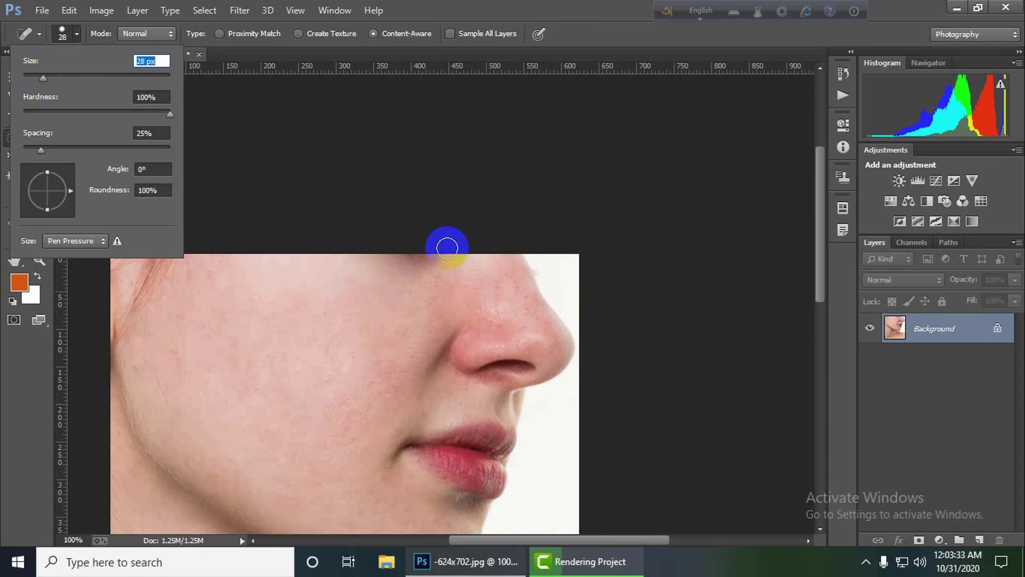
click(513, 283)
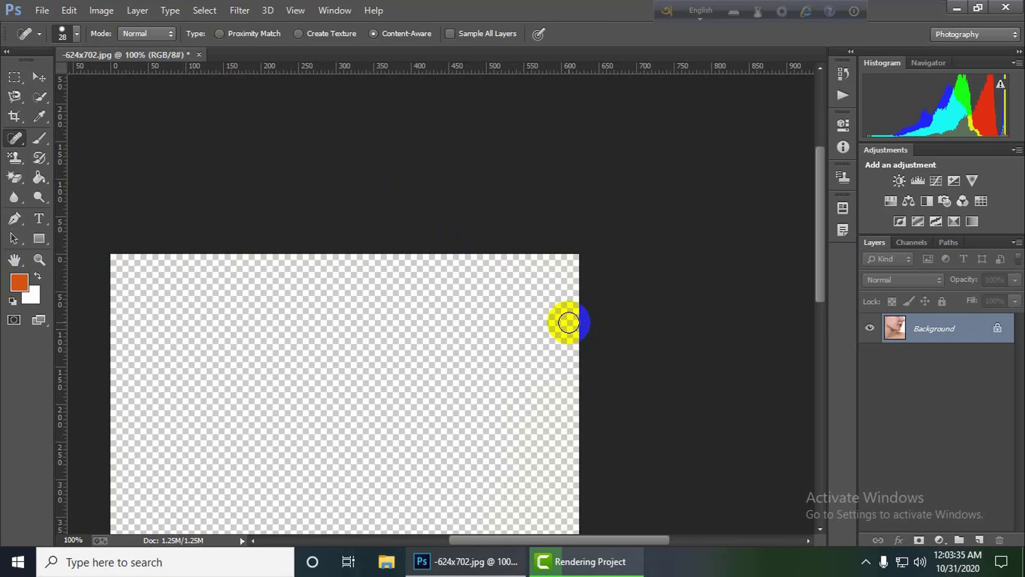
click(954, 326)
click(528, 294)
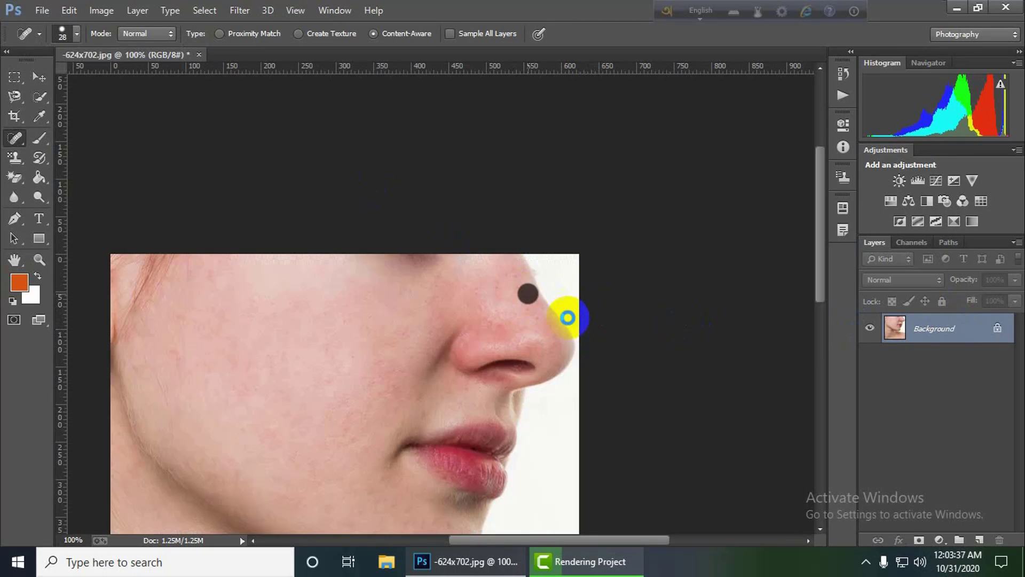
click(530, 309)
click(549, 334)
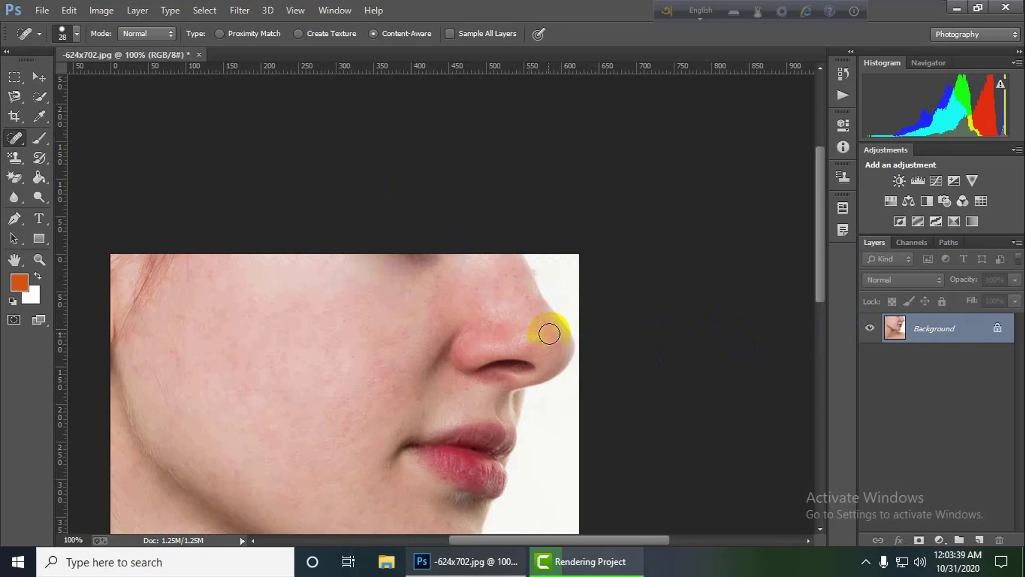
Step: Heal the spot on the chin below the lower lip and the red spots on the middle of the cheek
drag(377, 382, 448, 344)
click(509, 492)
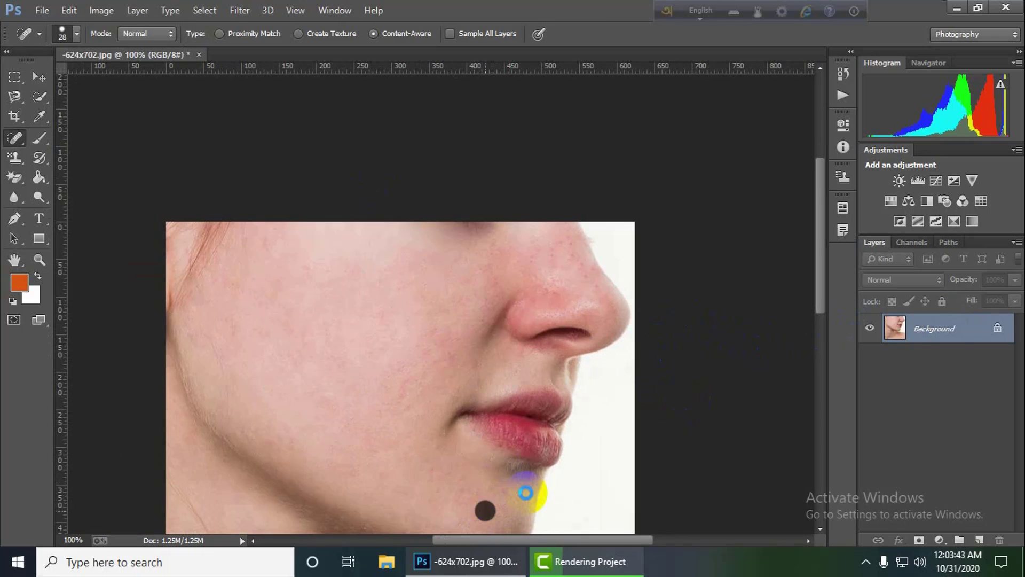
mouse_move(344, 429)
mouse_down()
mouse_move(408, 381)
mouse_move(400, 426)
mouse_up()
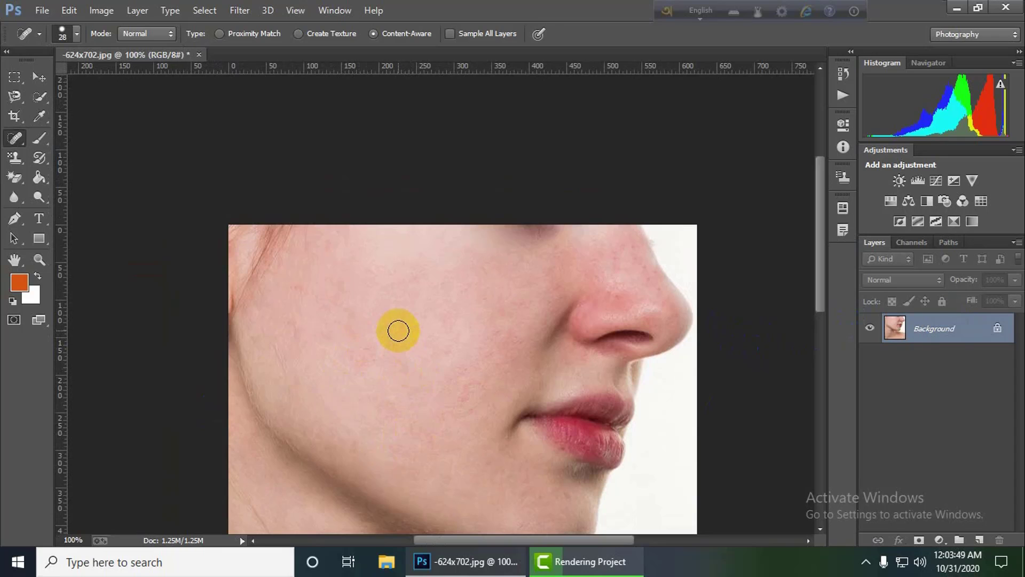
click(362, 360)
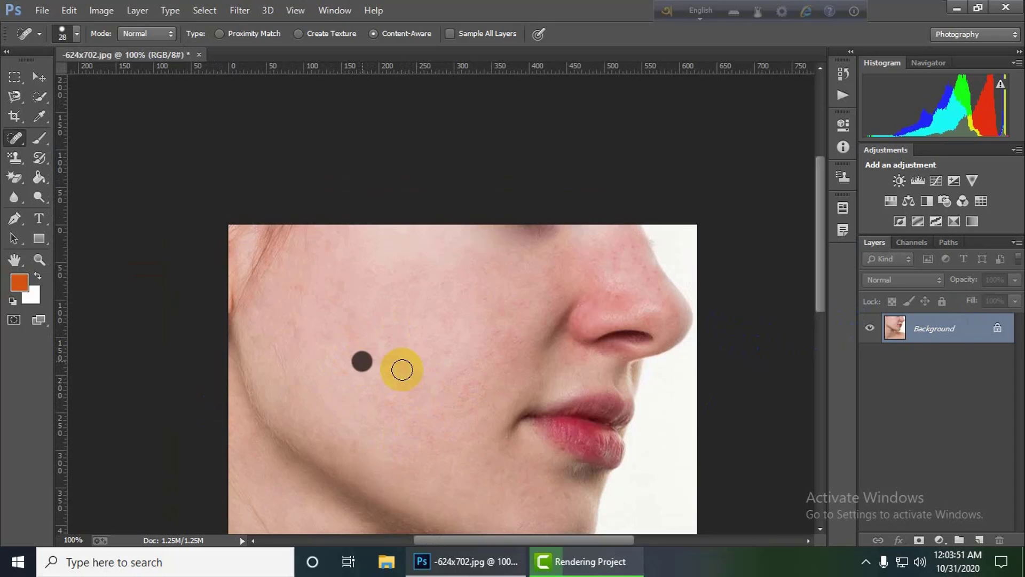
click(496, 375)
Step: Heal the faint red spots on the upper cheek near the hairline and around the upper lip
drag(471, 422, 465, 418)
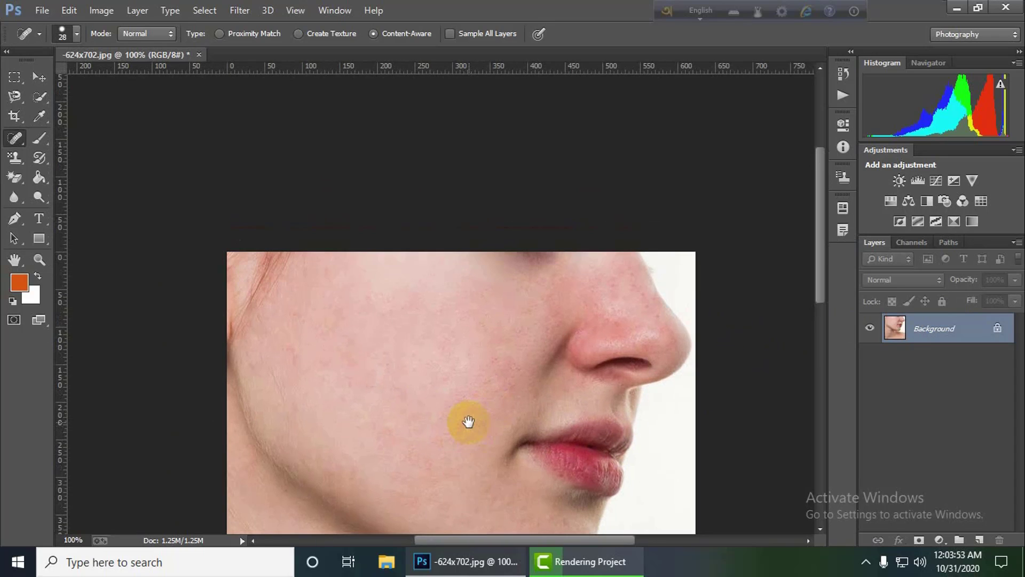
click(325, 275)
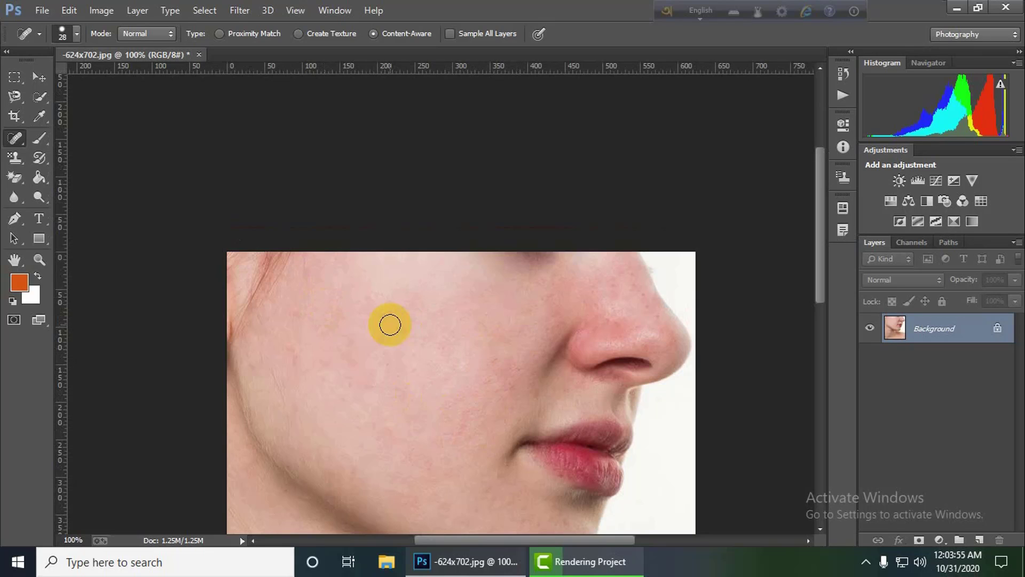
drag(431, 362, 390, 368)
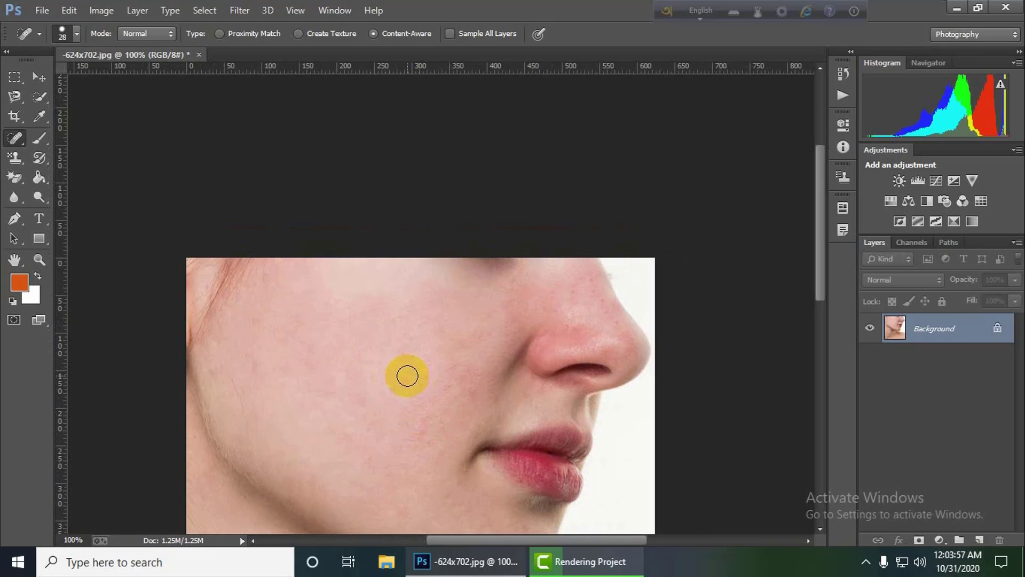
click(536, 443)
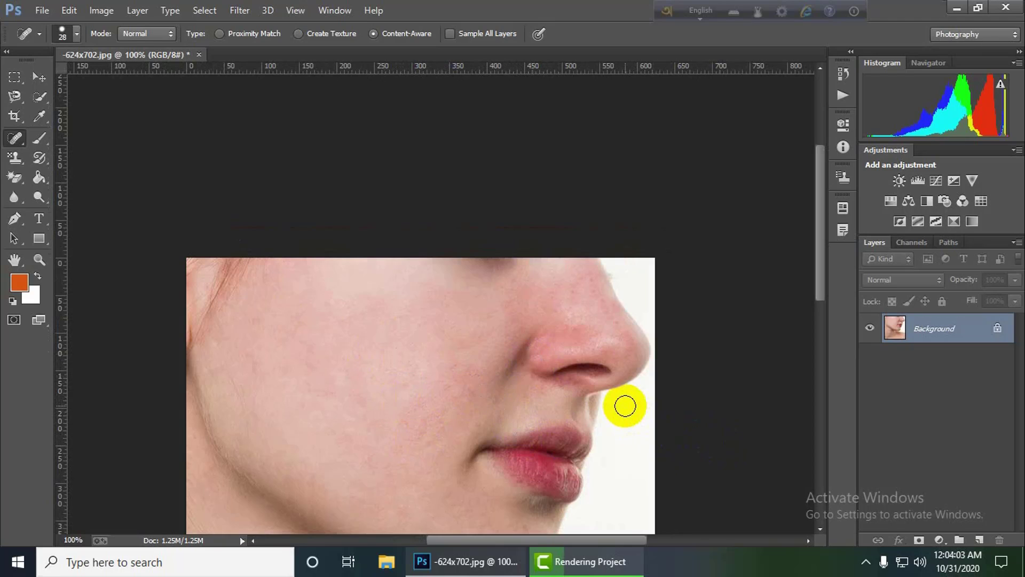
Step: Heal the red spots on the side of the nose above the nostril and where it meets the cheek
drag(508, 408, 495, 431)
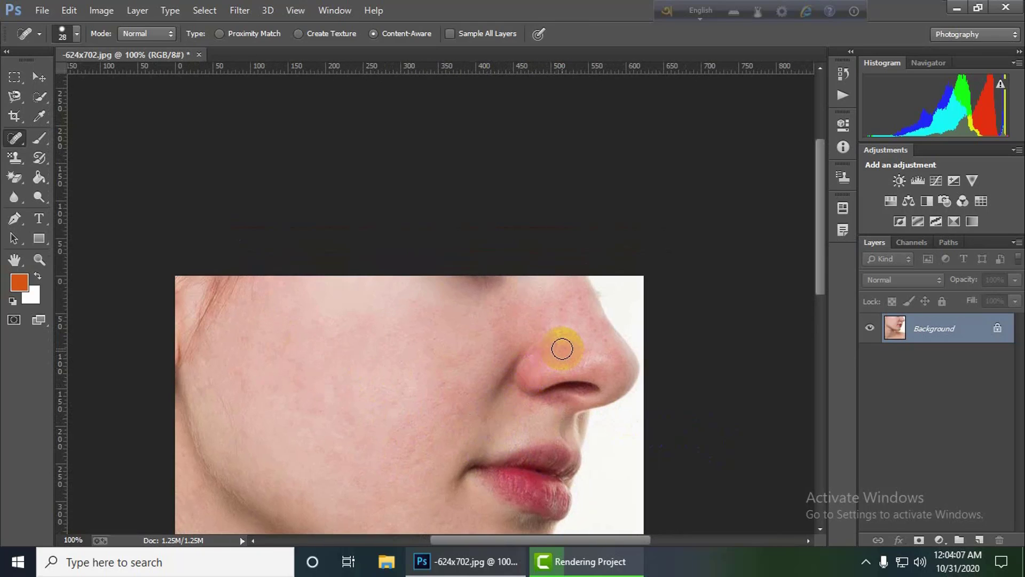
click(562, 349)
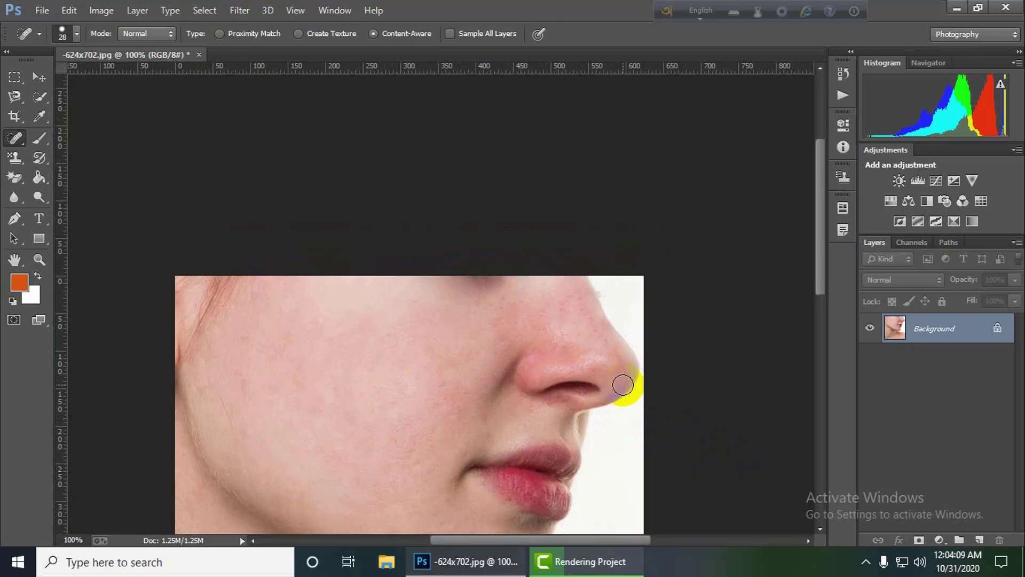
click(558, 342)
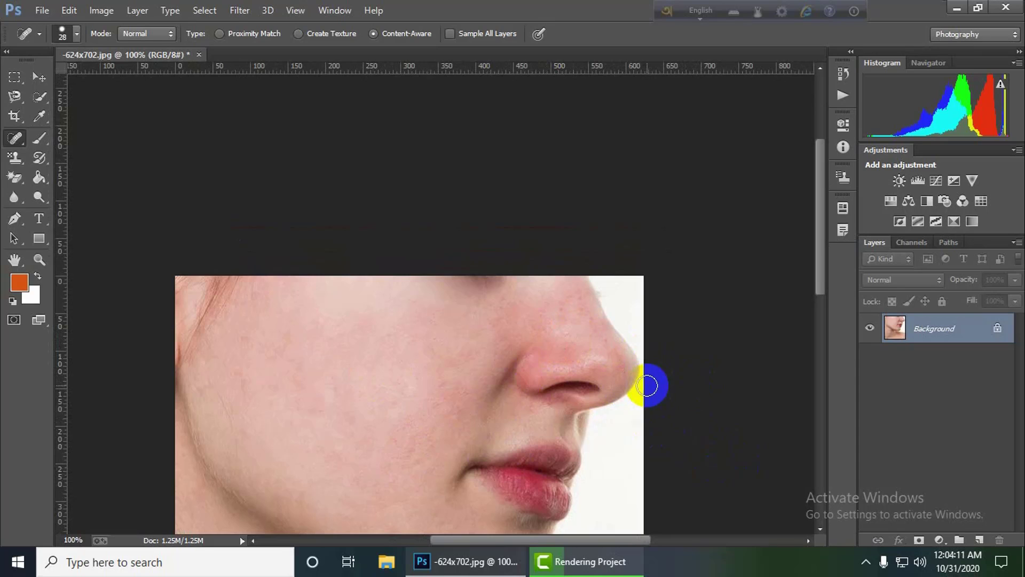
mouse_move(522, 455)
mouse_down()
mouse_move(522, 469)
mouse_move(544, 467)
mouse_up()
click(556, 352)
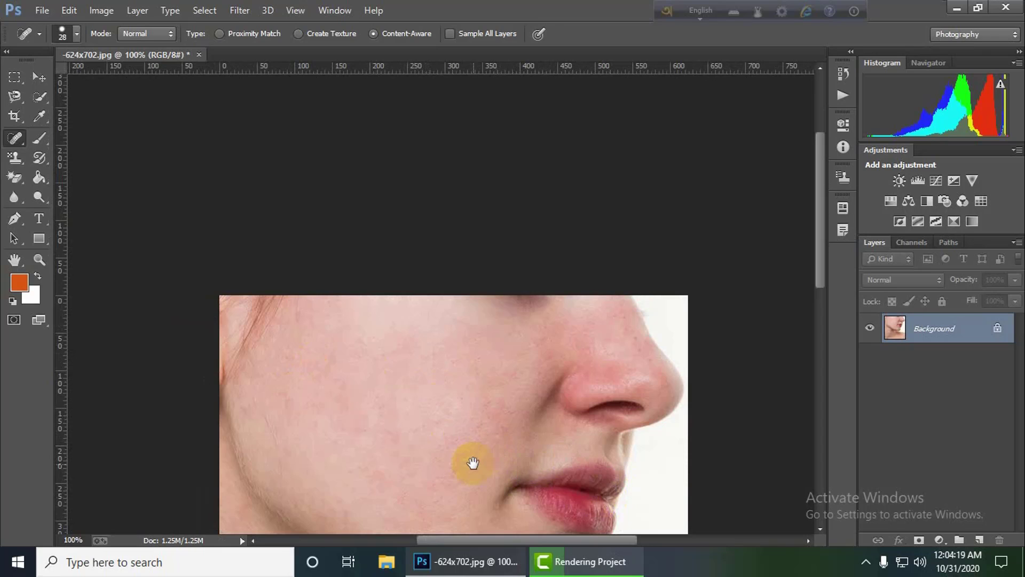
Step: Heal the remaining spots on the middle and lower cheek between the jawline and the mouth corner
drag(469, 465, 472, 393)
click(460, 396)
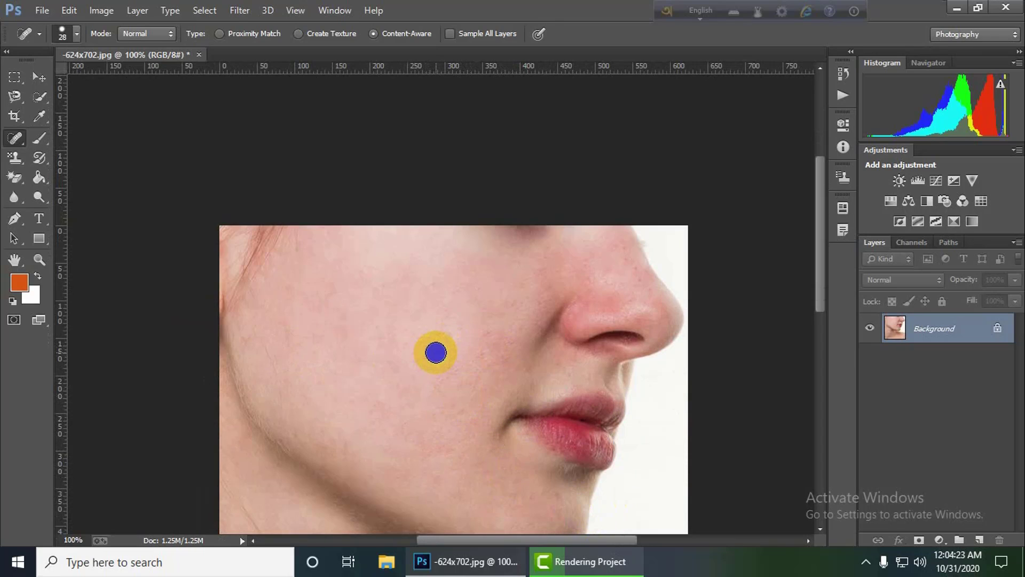
click(373, 332)
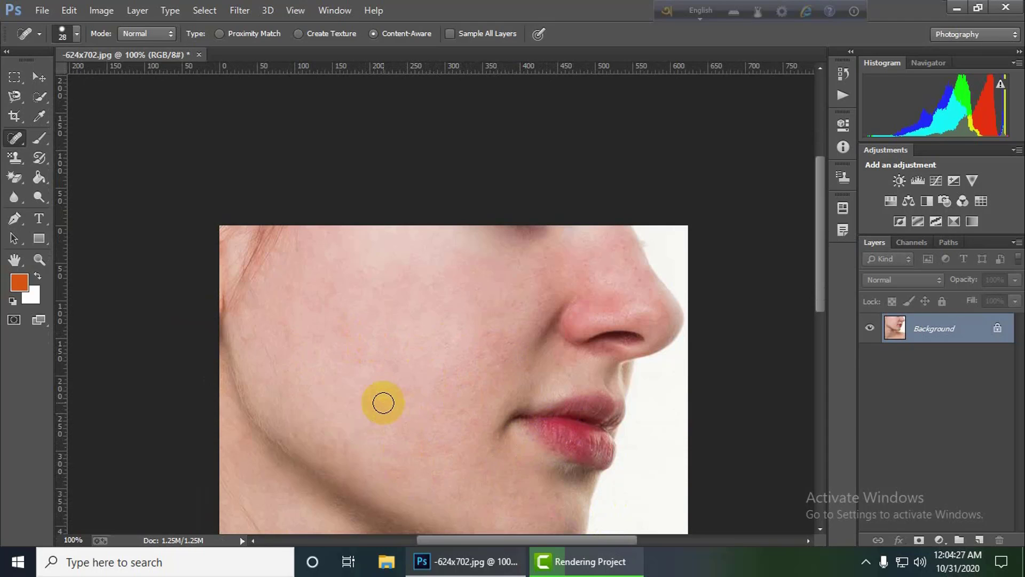
click(368, 402)
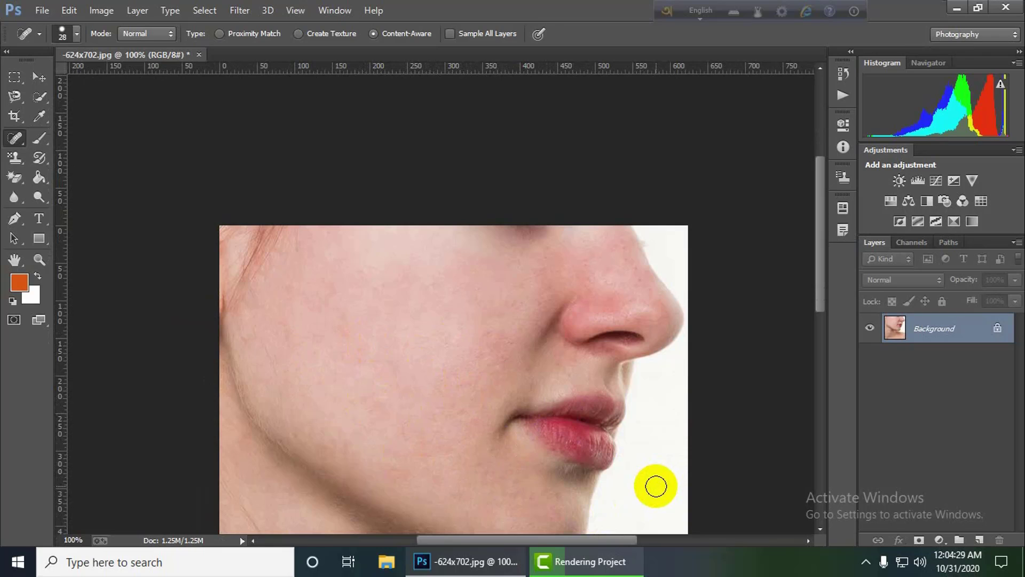
key(ctrl+minus)
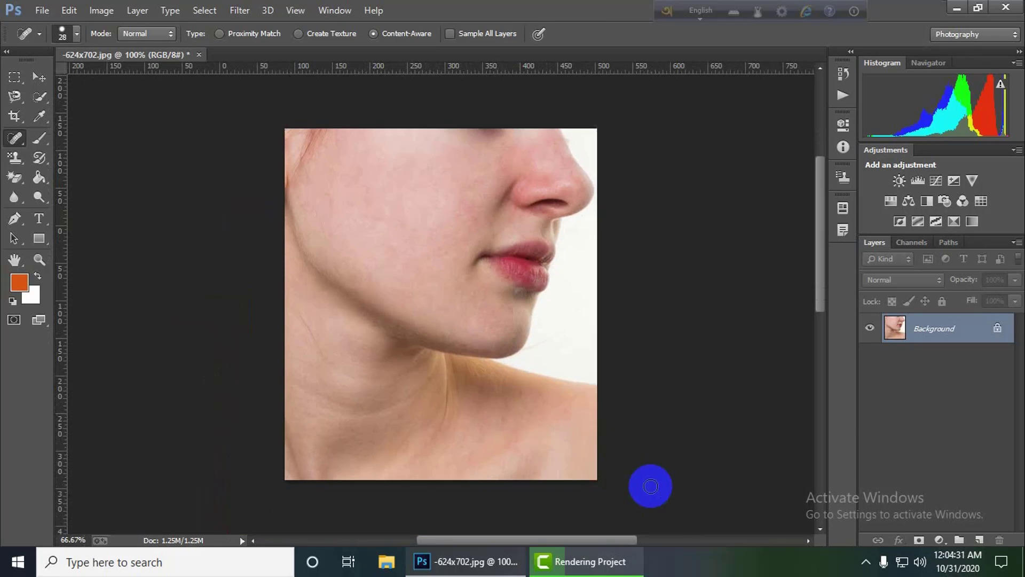
Step: Add a Curves adjustment layer with an RGB point at input 110, output 142 and a Red point at input 136, output 150
click(935, 181)
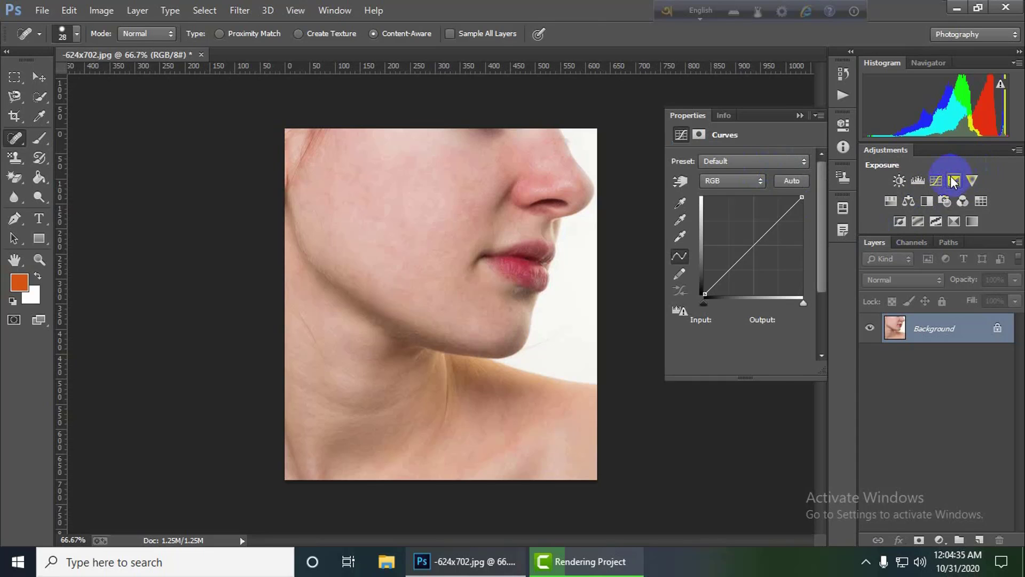
mouse_move(754, 243)
mouse_down()
mouse_move(742, 233)
mouse_move(749, 240)
mouse_up()
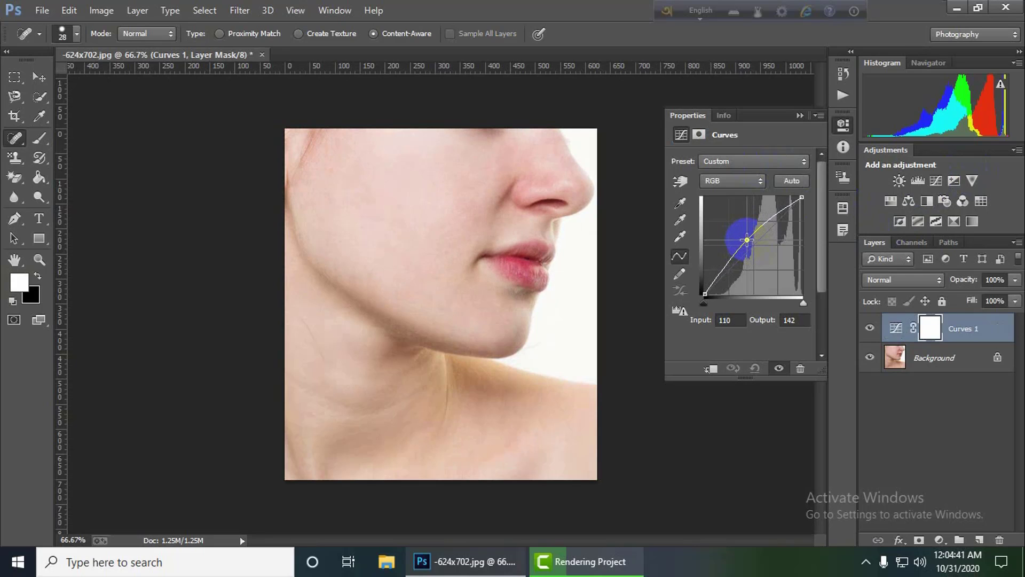
click(736, 183)
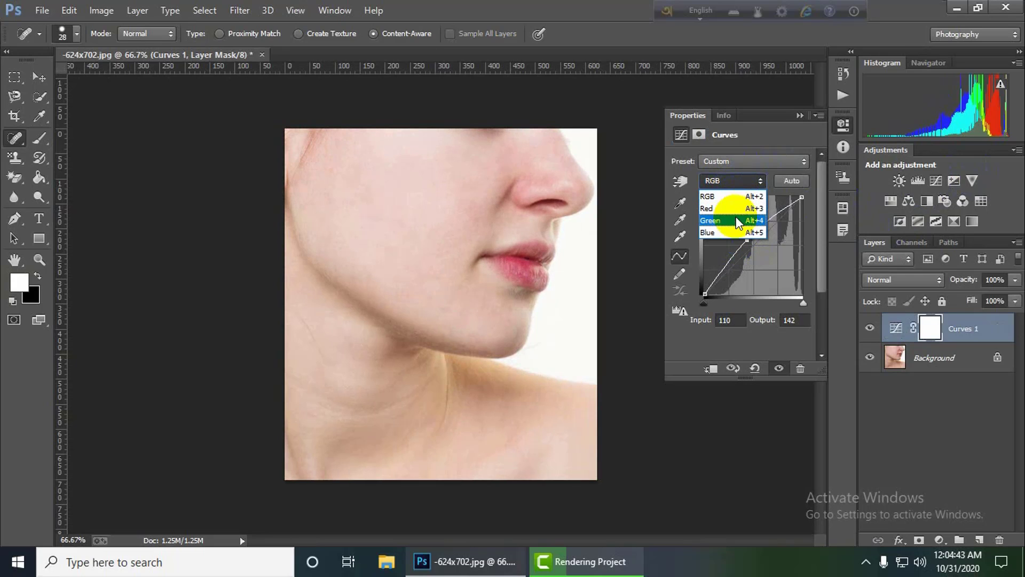
click(730, 209)
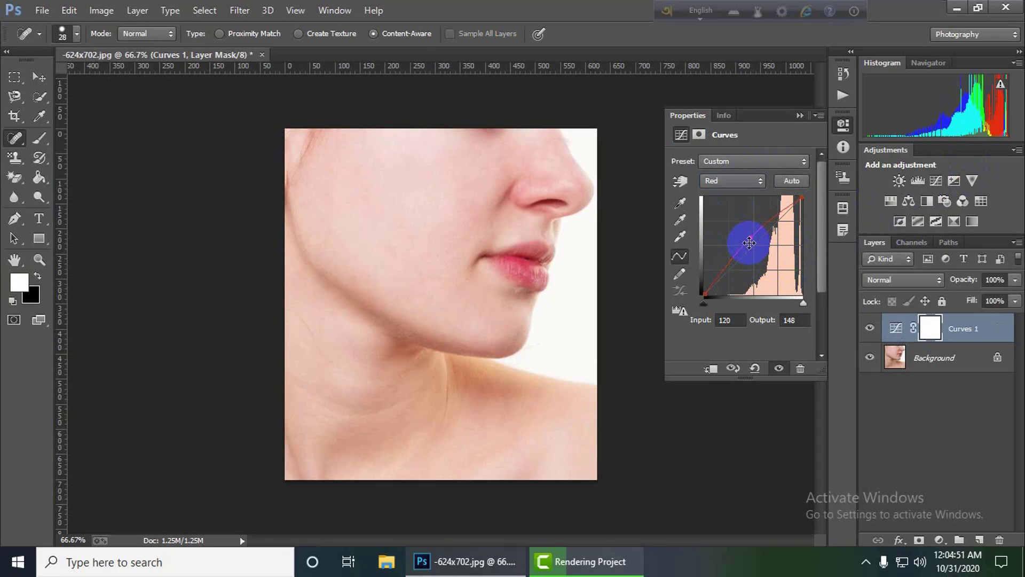
drag(751, 238, 757, 237)
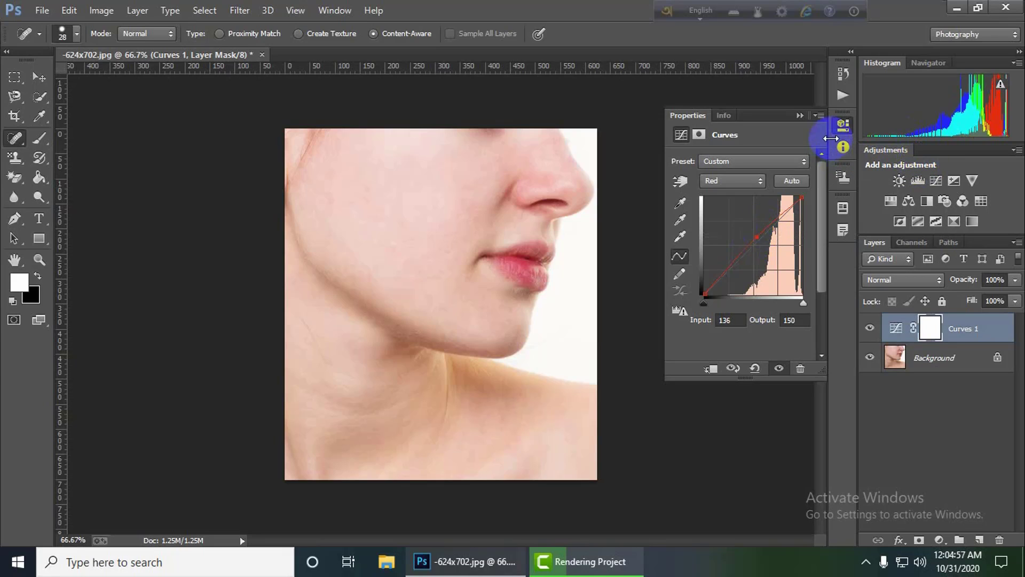
click(799, 116)
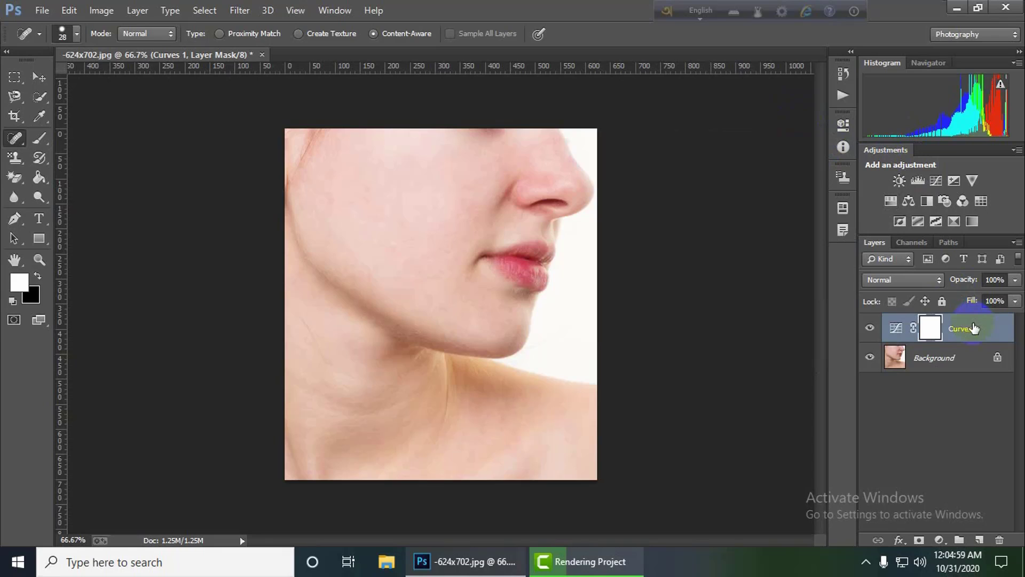
key(ctrl+minus)
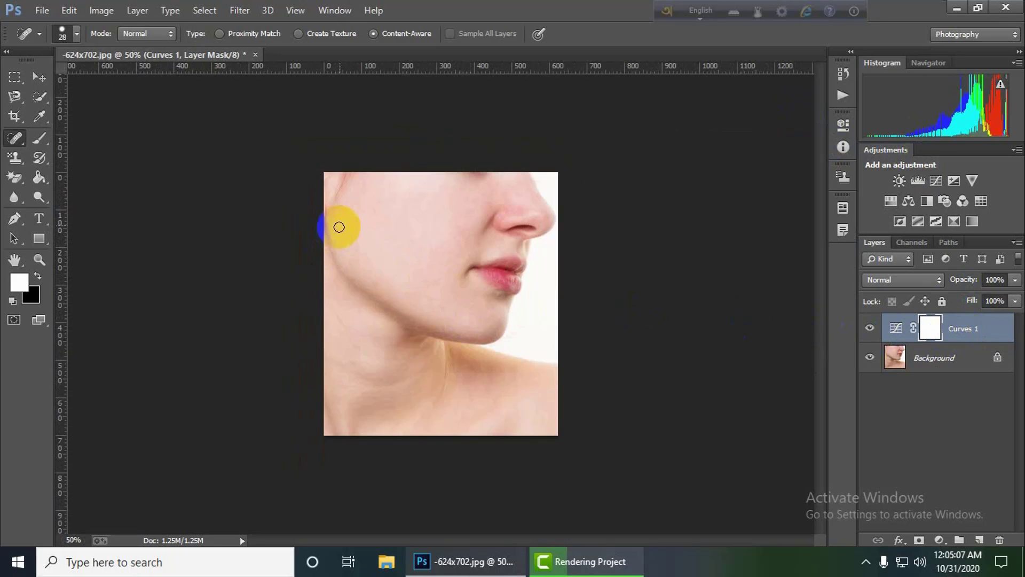
Step: Switch to the desktop and rename the original photo -624x702.jpg as 702.jpg
click(957, 7)
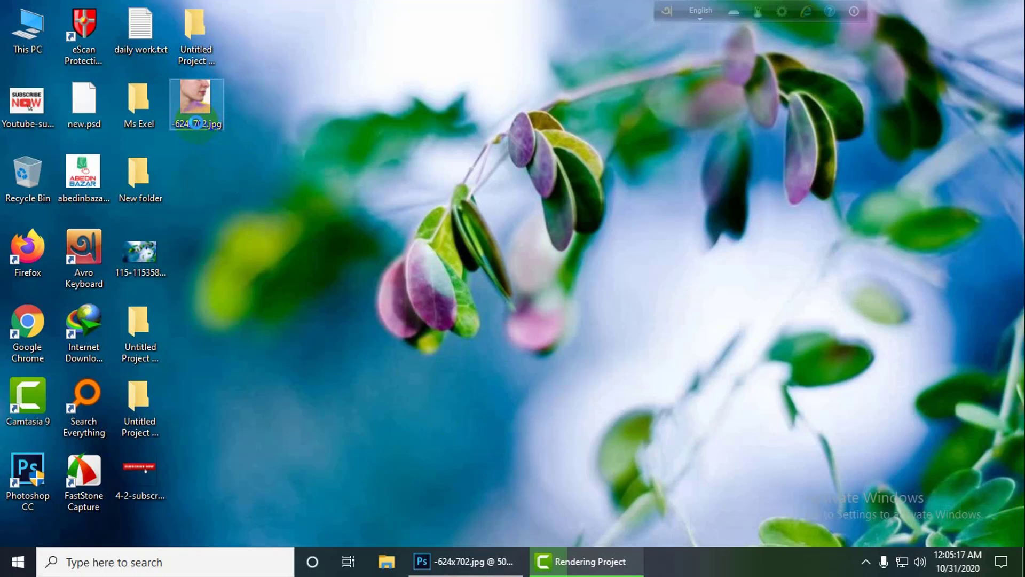
right_click(196, 123)
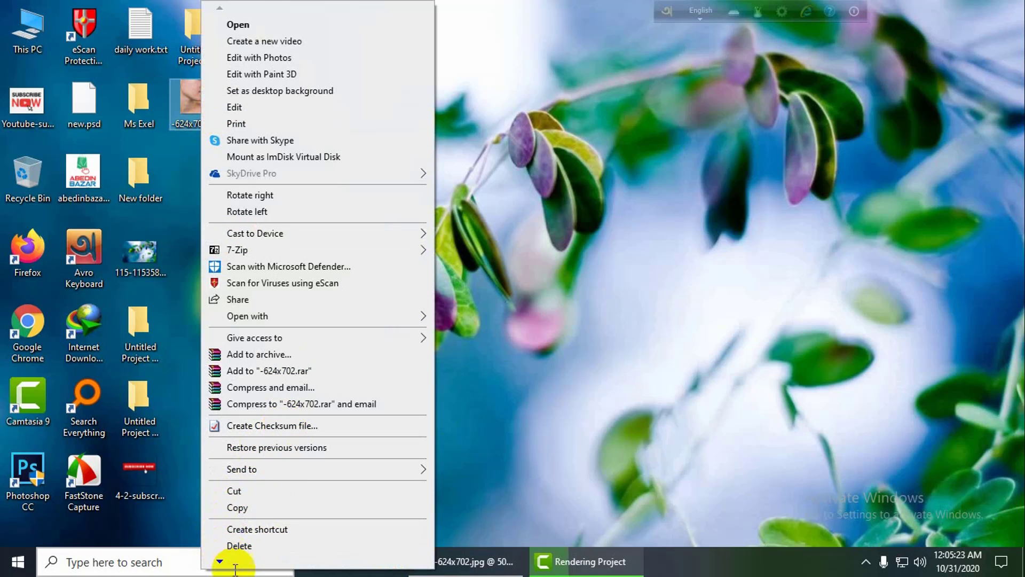
click(238, 545)
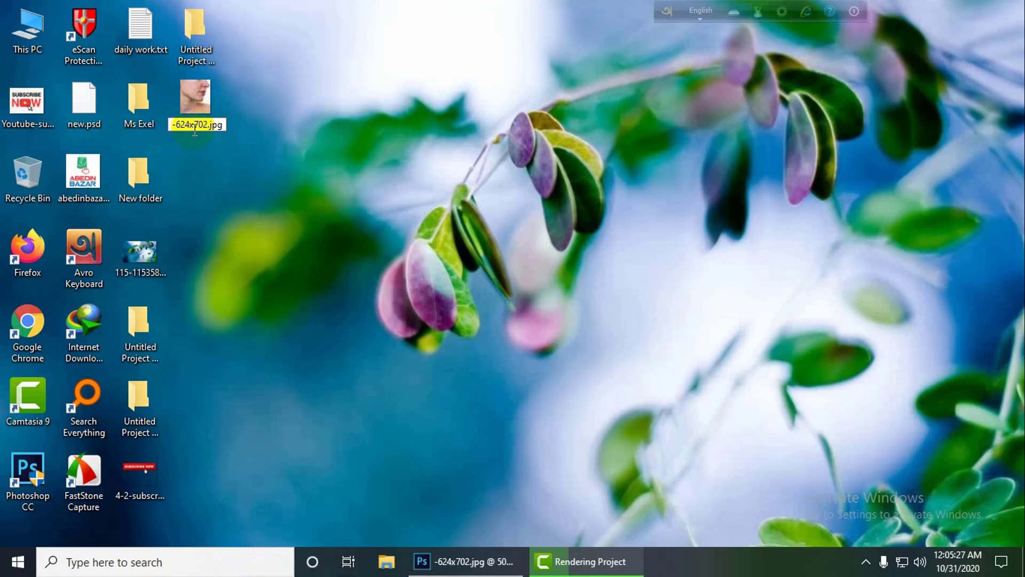
key(BackSpace)
key(BackSpace)
key(Return)
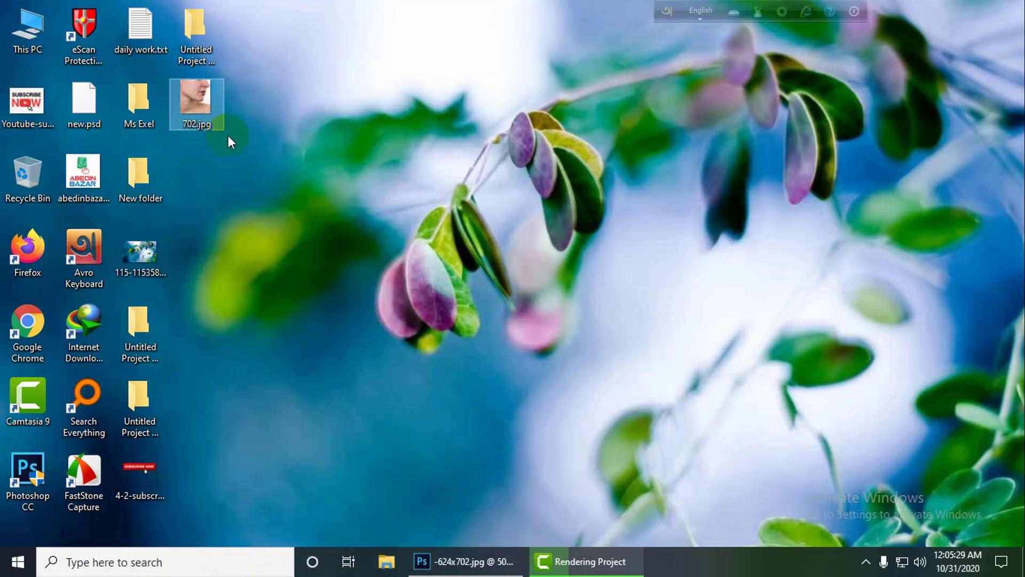
Step: Switch back to Photoshop, open 702.jpg from the Desktop and place its floating window beside the retouched photo for comparison
click(449, 562)
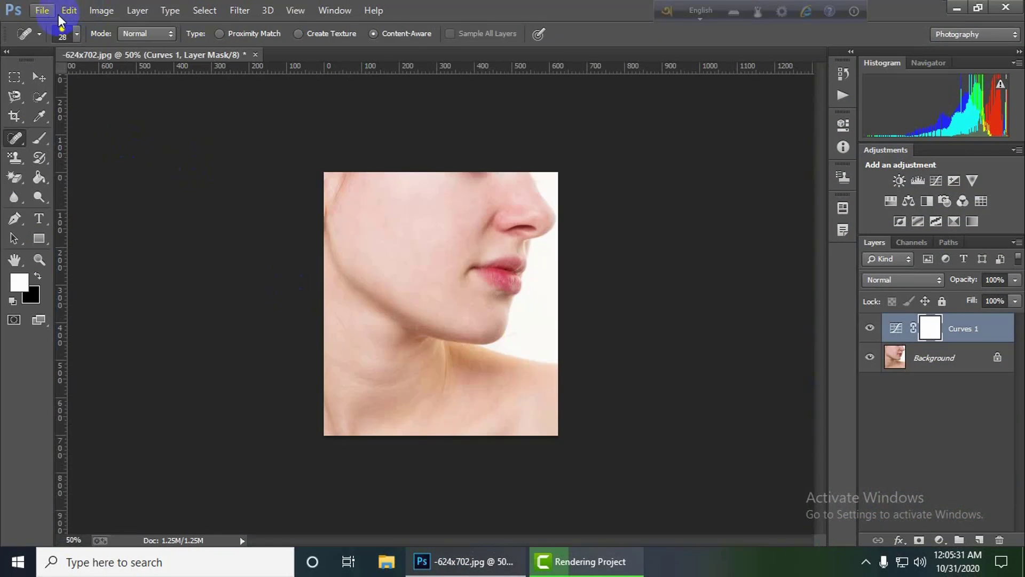
click(43, 12)
click(49, 41)
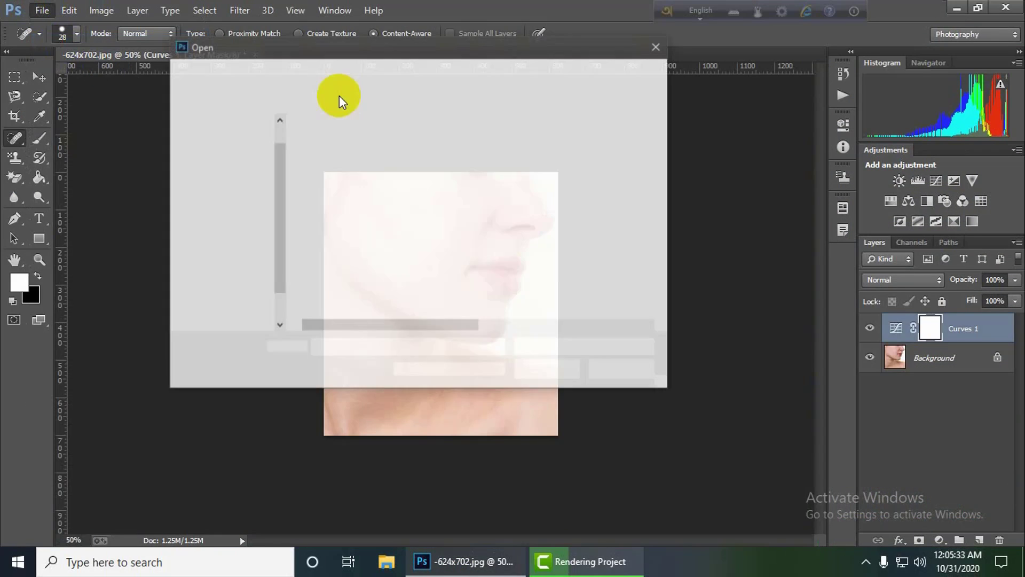
click(332, 235)
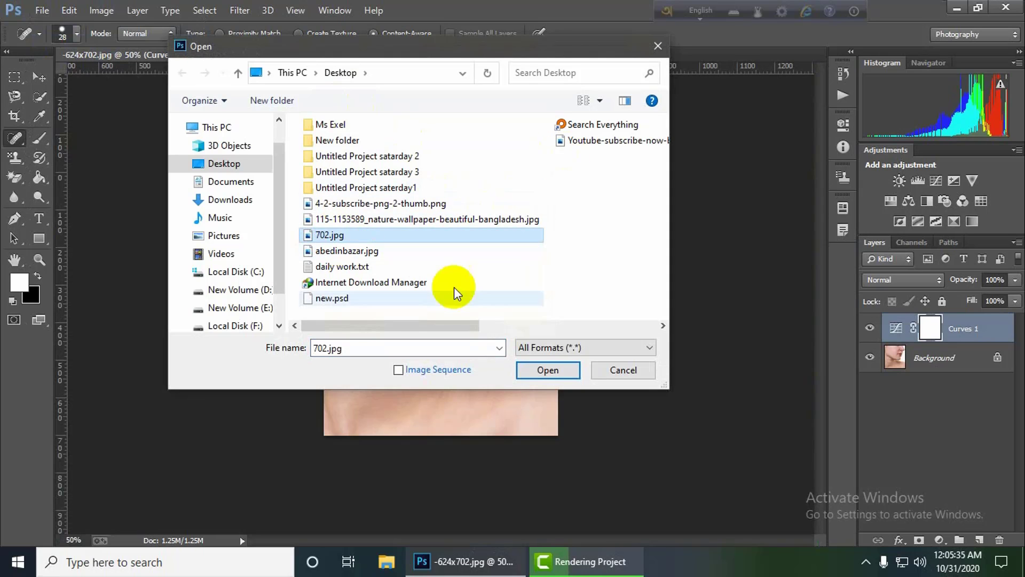
click(550, 376)
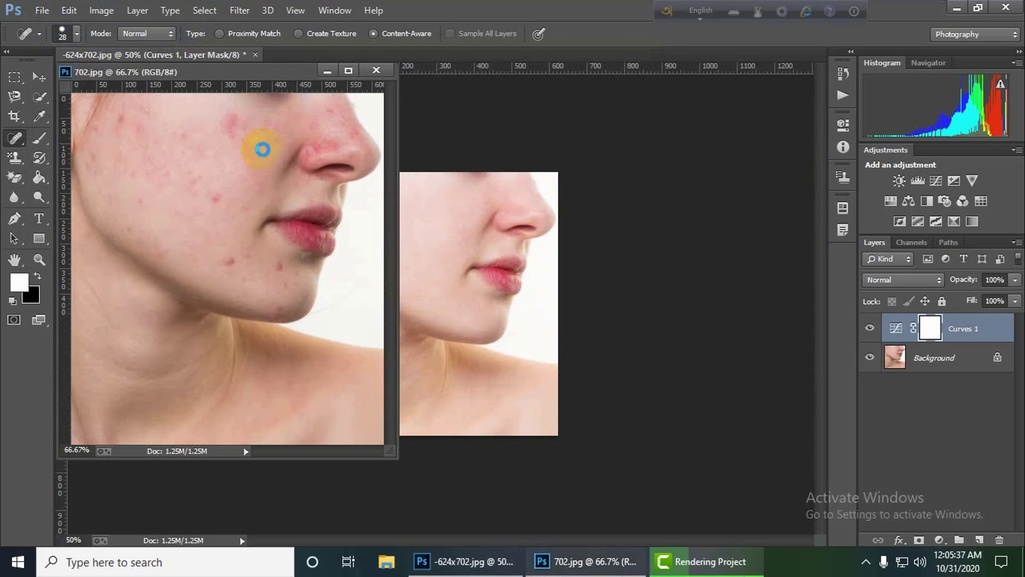
drag(189, 86, 762, 119)
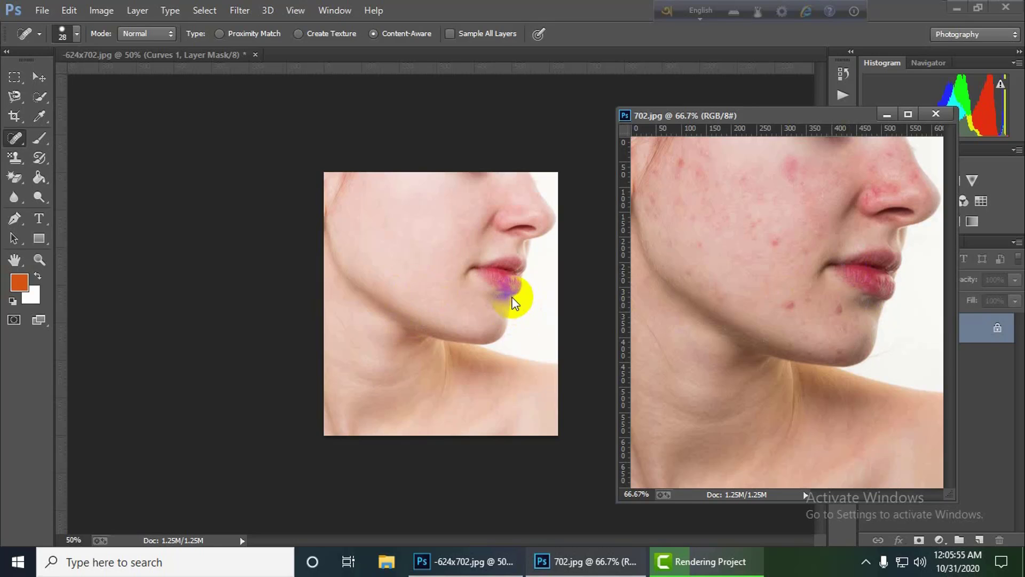
drag(764, 112, 706, 84)
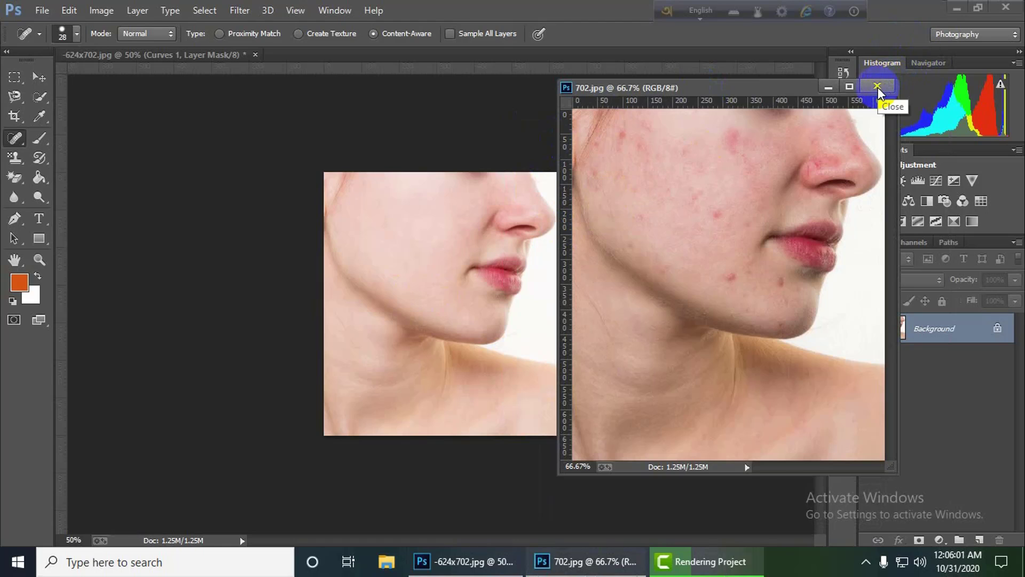
Step: Close the retouched -624x702.jpg without saving and dock the floating 702.jpg window as a tab
click(256, 55)
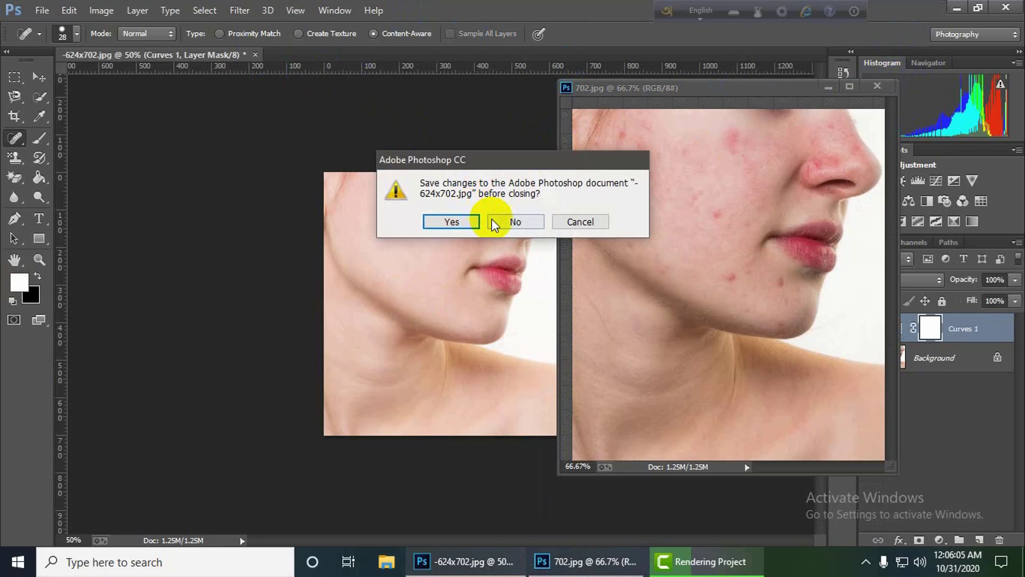
click(494, 222)
drag(661, 86, 415, 72)
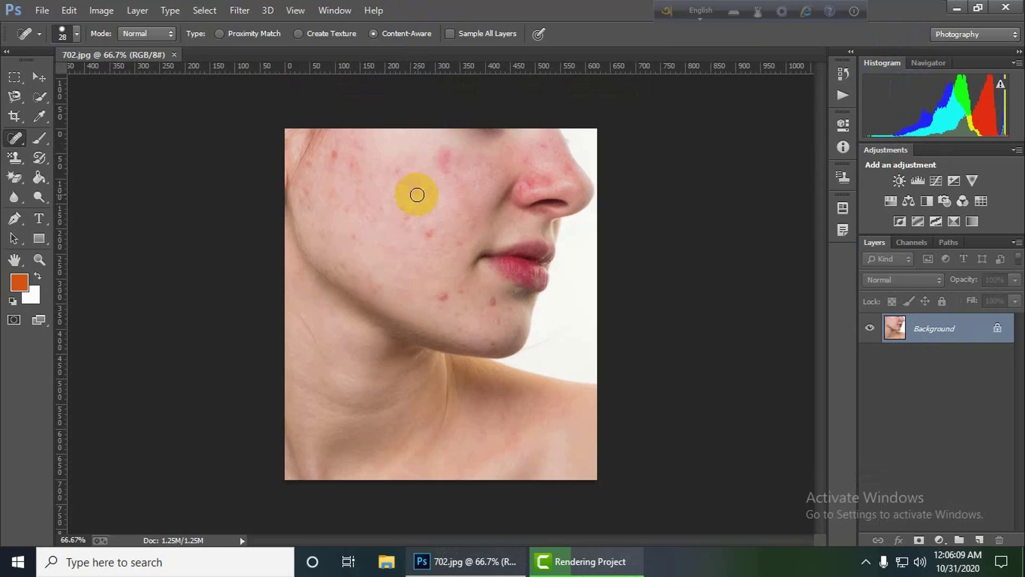
Step: Switch to the Healing Brush Tool and set its brush size to 36 px
right_click(16, 140)
click(79, 149)
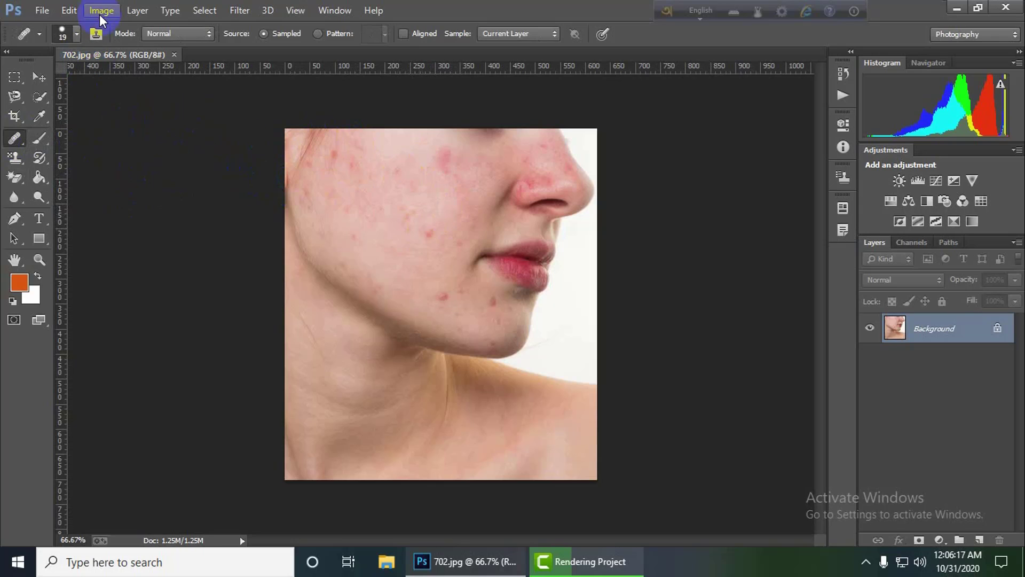
click(69, 32)
drag(36, 78, 59, 84)
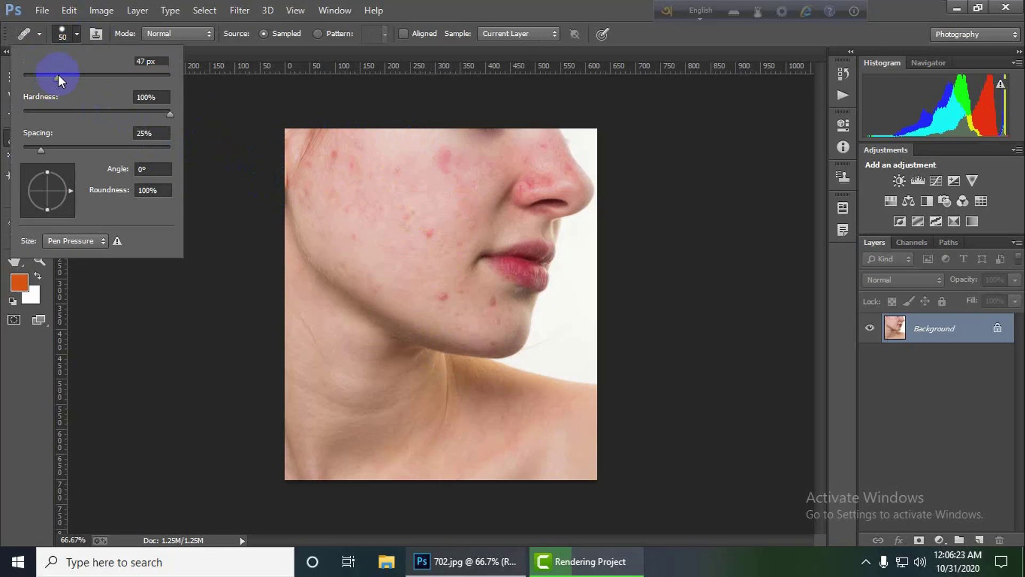
drag(50, 75, 49, 78)
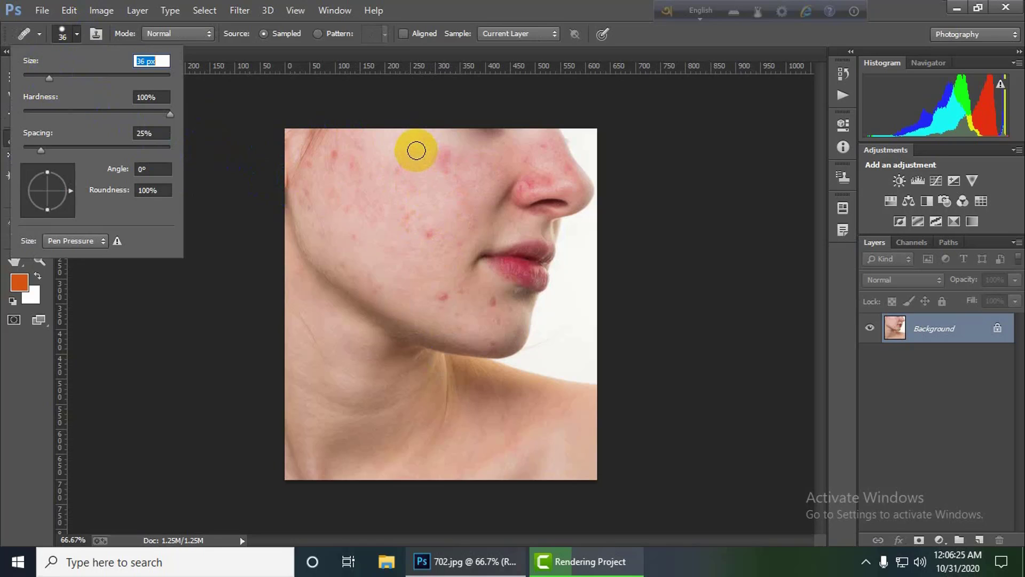
click(77, 35)
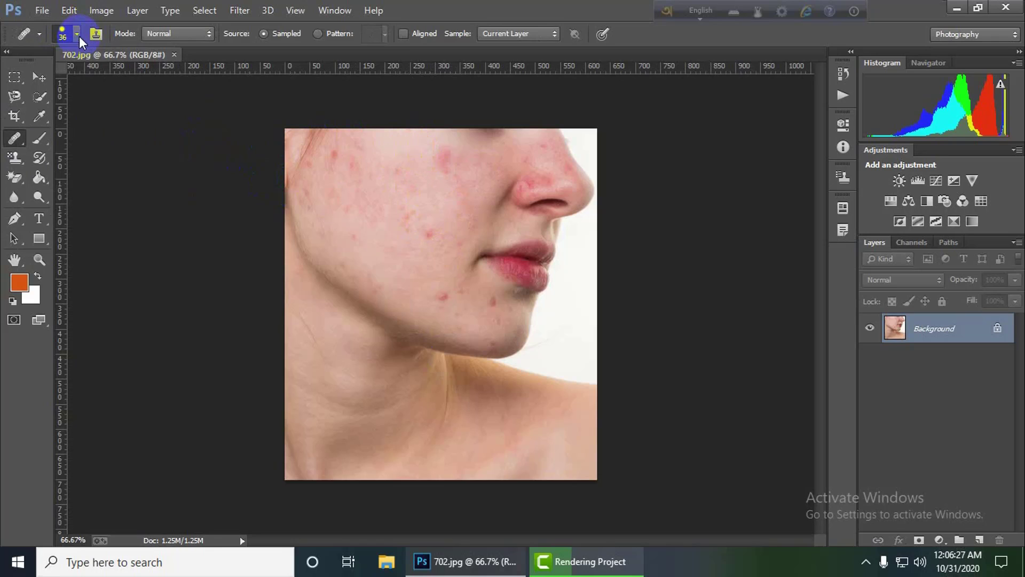
Step: Heal the large red spot on the upper cheek beside the nose with clear skin sampled next to it
alt+click(426, 145)
click(443, 158)
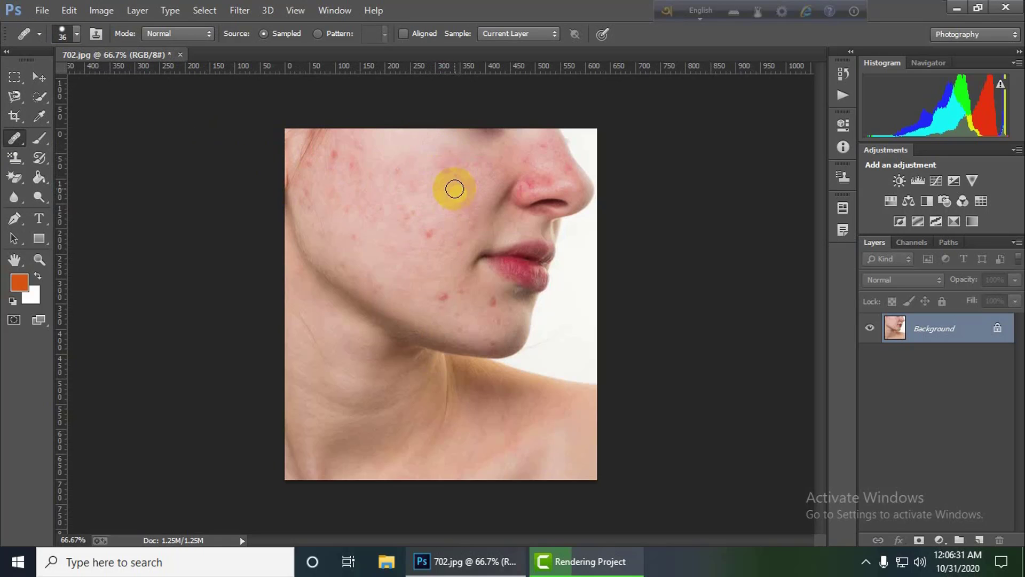
click(441, 163)
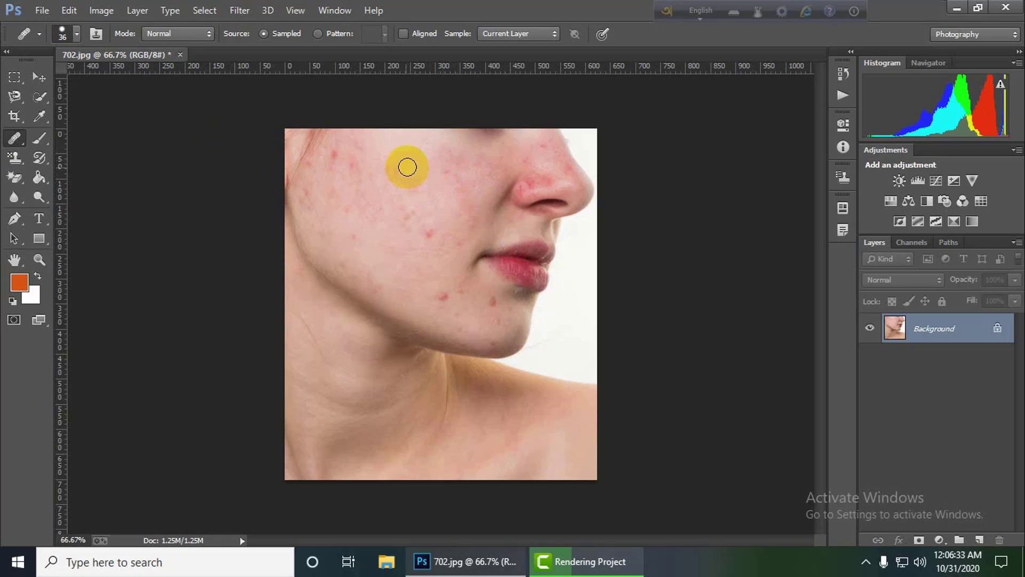
Step: Heal the distinct red spots on the chin, the lower and middle cheek, and near the hairline using nearby sampled skin
alt+click(495, 321)
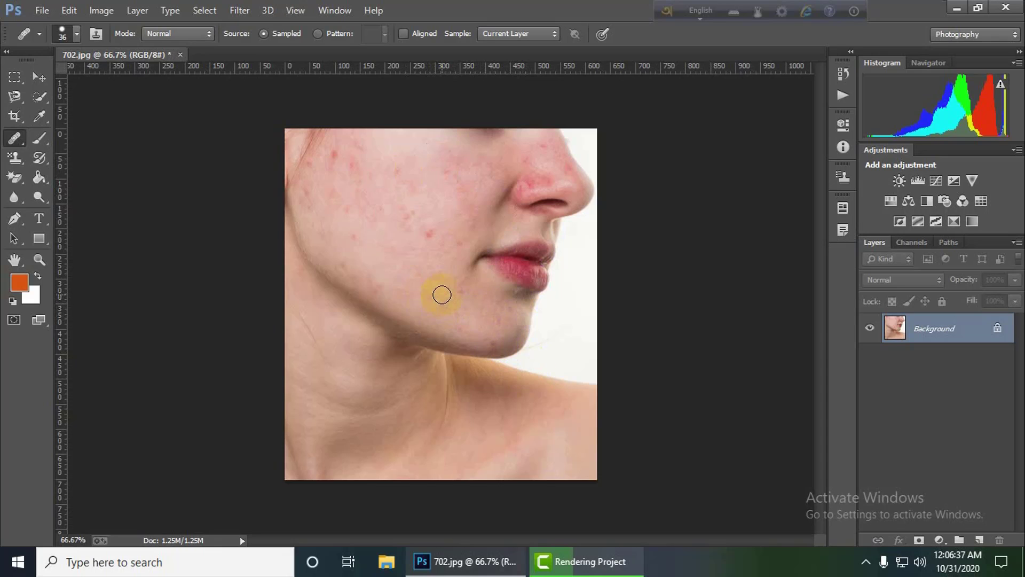
alt+click(401, 244)
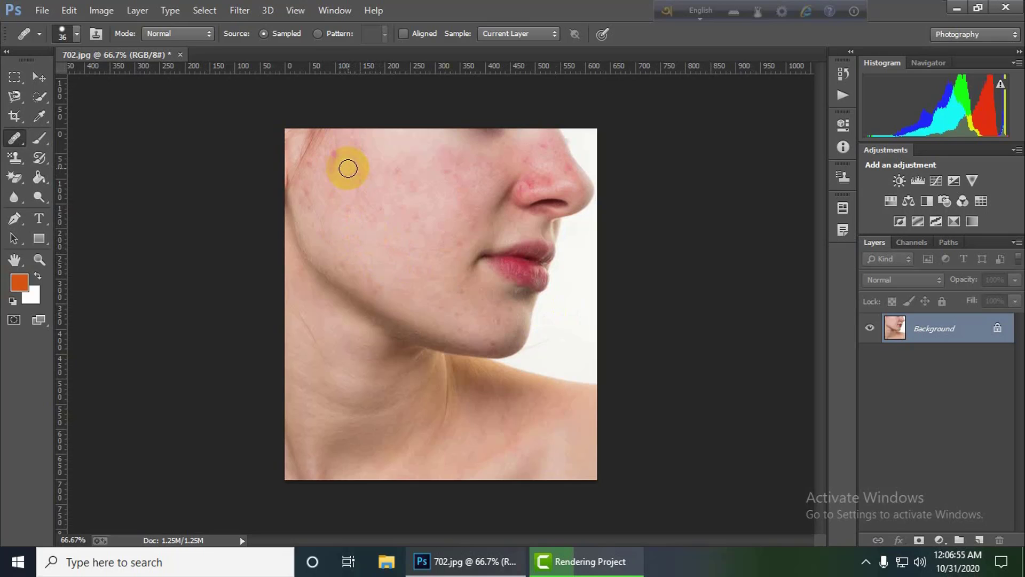
key(alt)
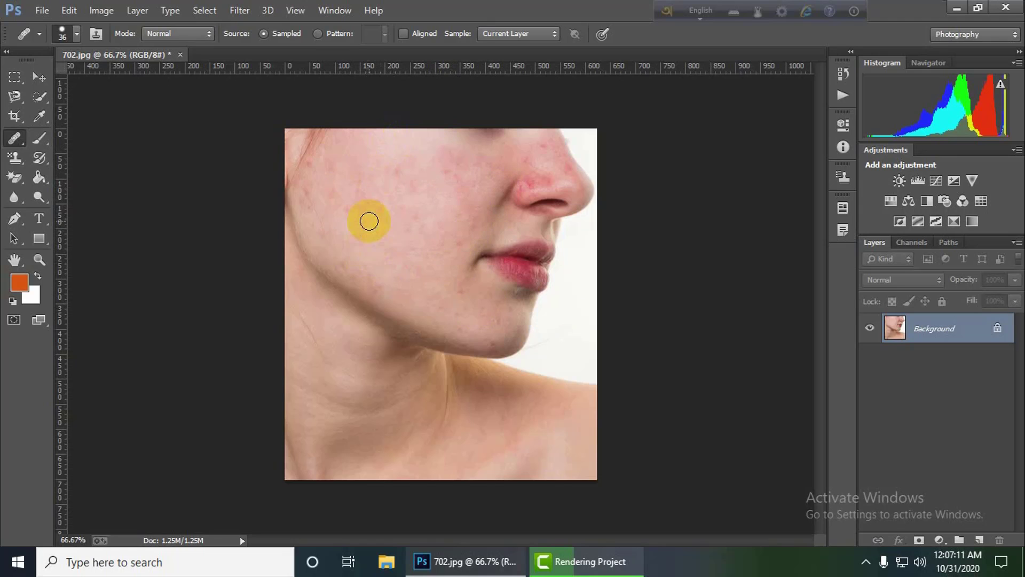
Step: Heal the blotchy redness across the upper and middle cheek, resampling clear skin from the back of the cheek
alt+click(335, 221)
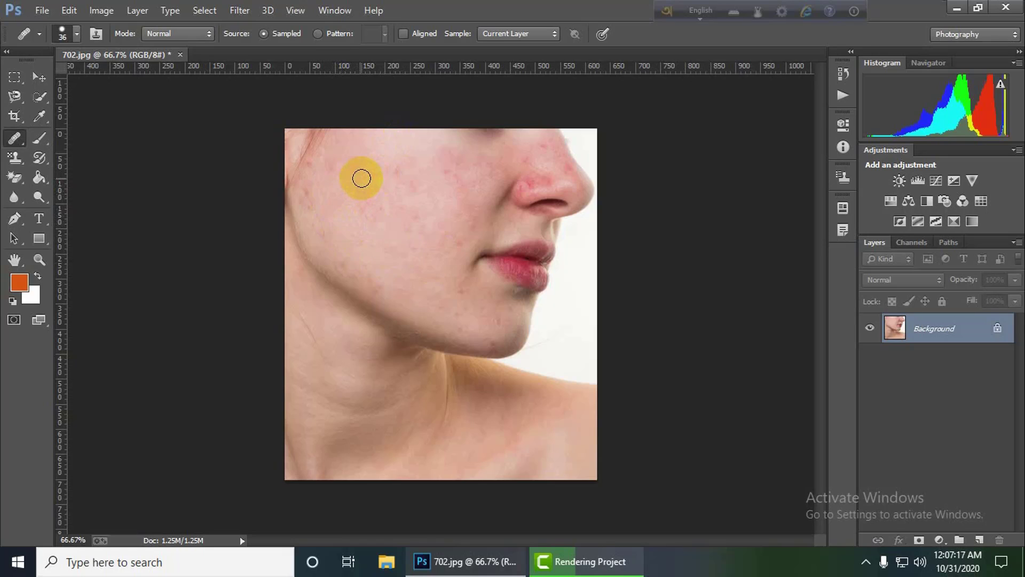
alt+click(356, 212)
click(401, 169)
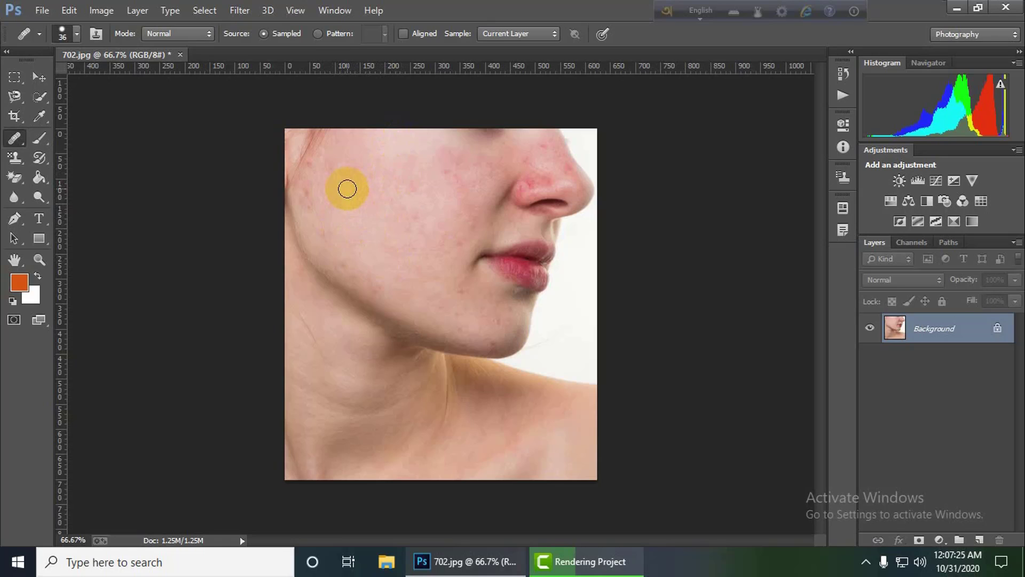
click(375, 177)
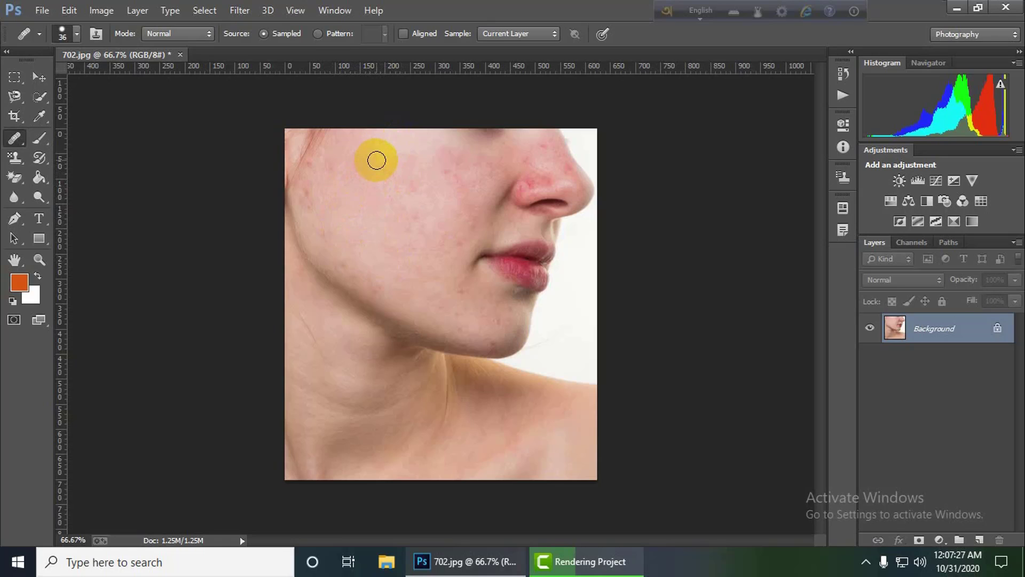
alt+click(356, 194)
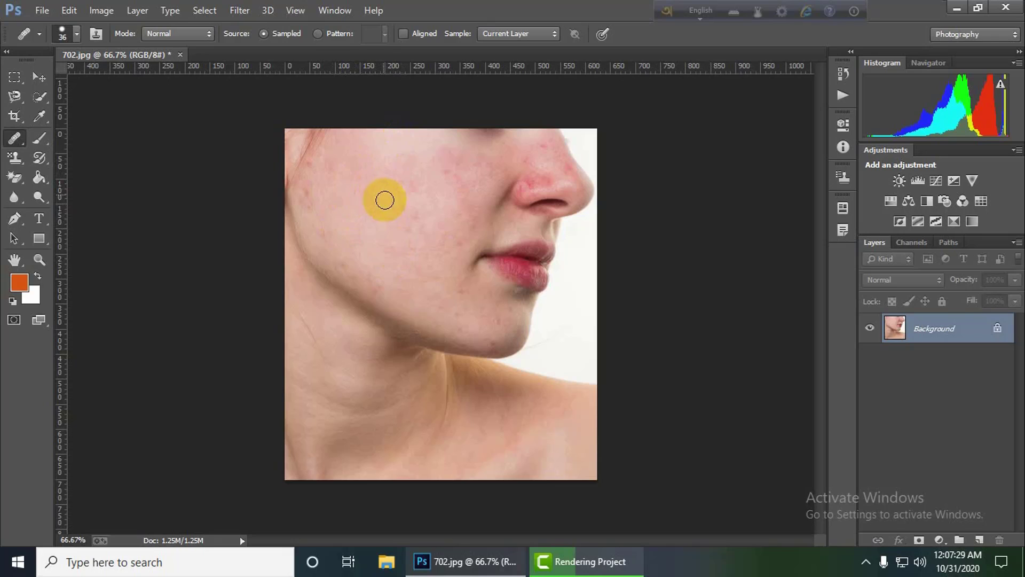
alt+click(348, 200)
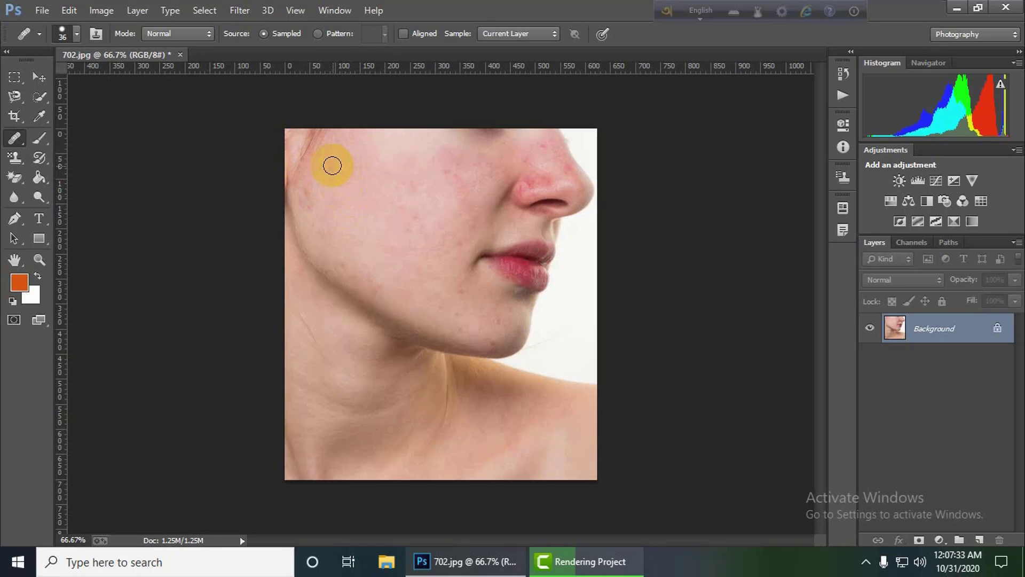
Step: Heal the spots on the cheek near the ear, undoing one stroke and resampling from clear cheek skin
alt+click(354, 210)
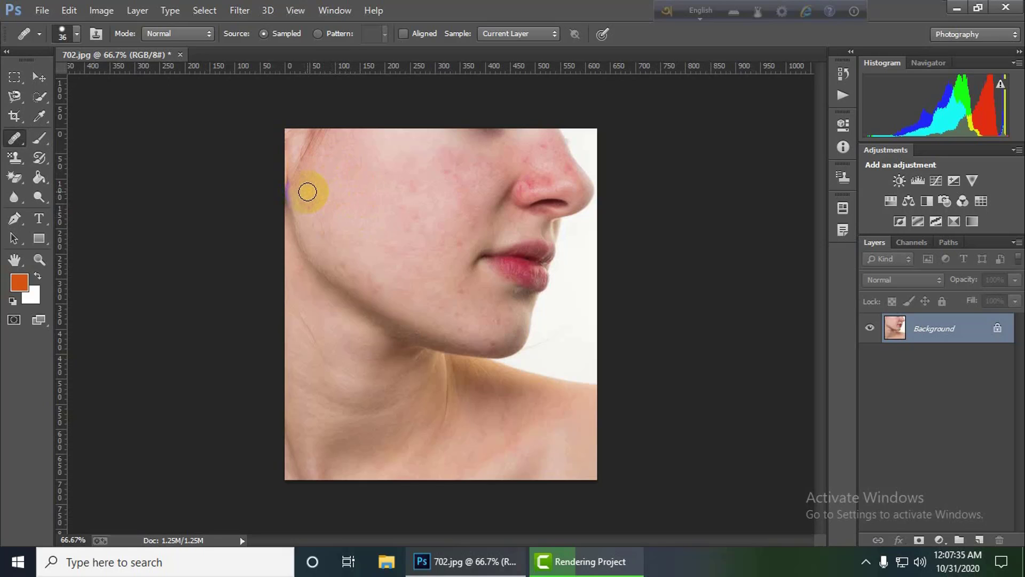
alt+click(359, 199)
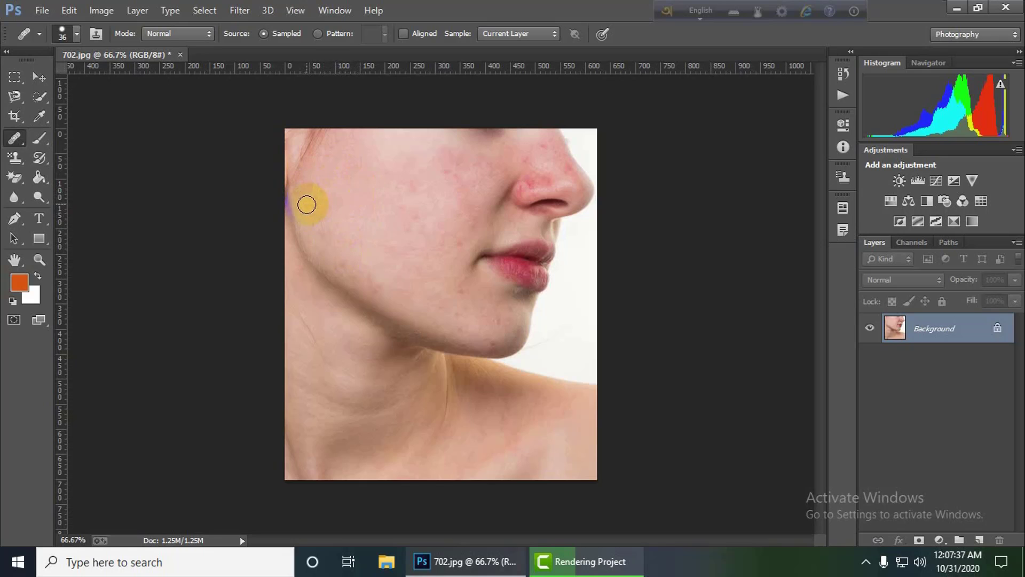
key(ctrl+z)
alt+click(346, 211)
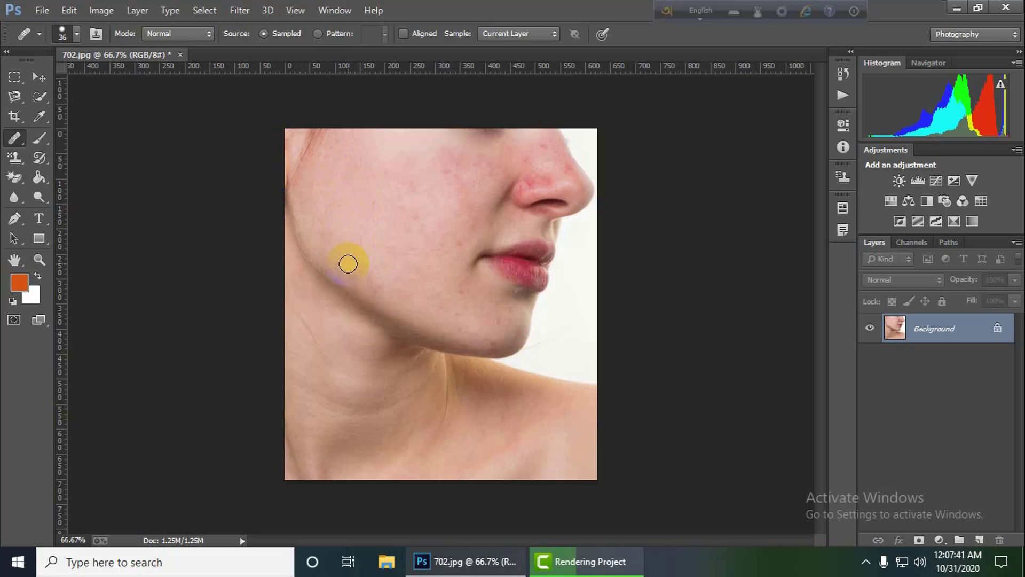
Step: Heal the small blemishes along the jawline and lower cheek with the Healing Brush
drag(347, 263, 389, 256)
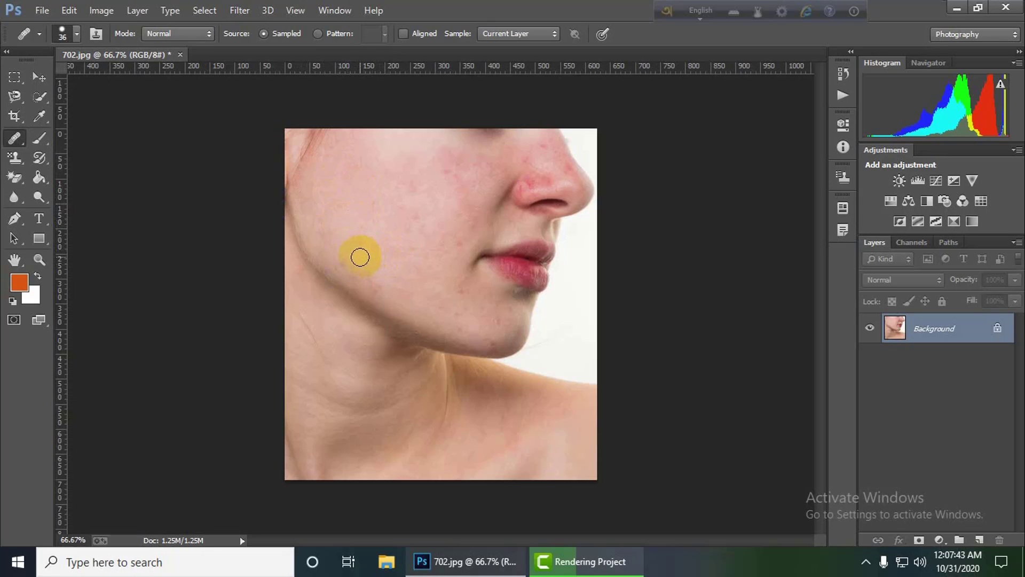
click(345, 264)
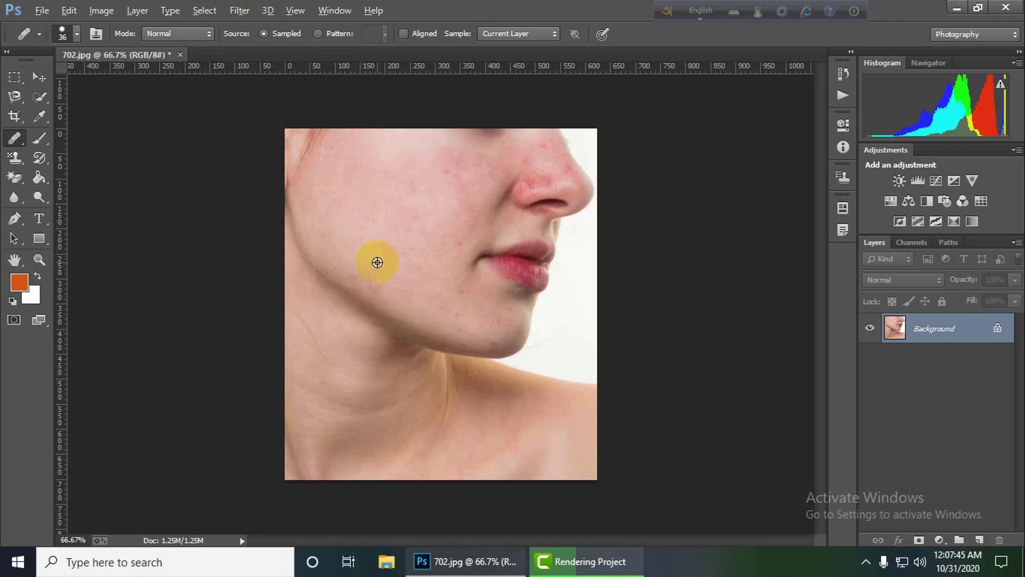
click(371, 280)
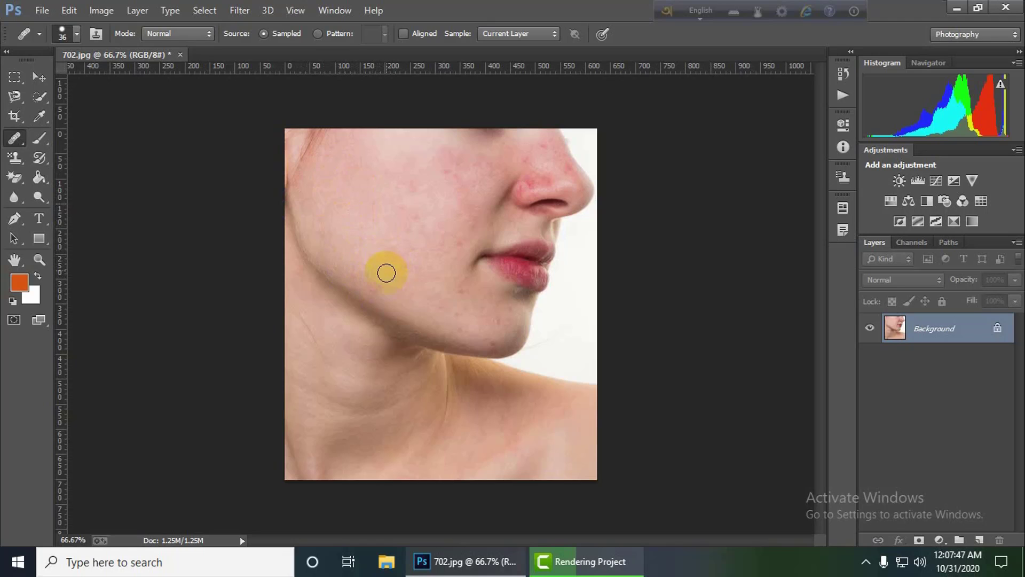
click(392, 331)
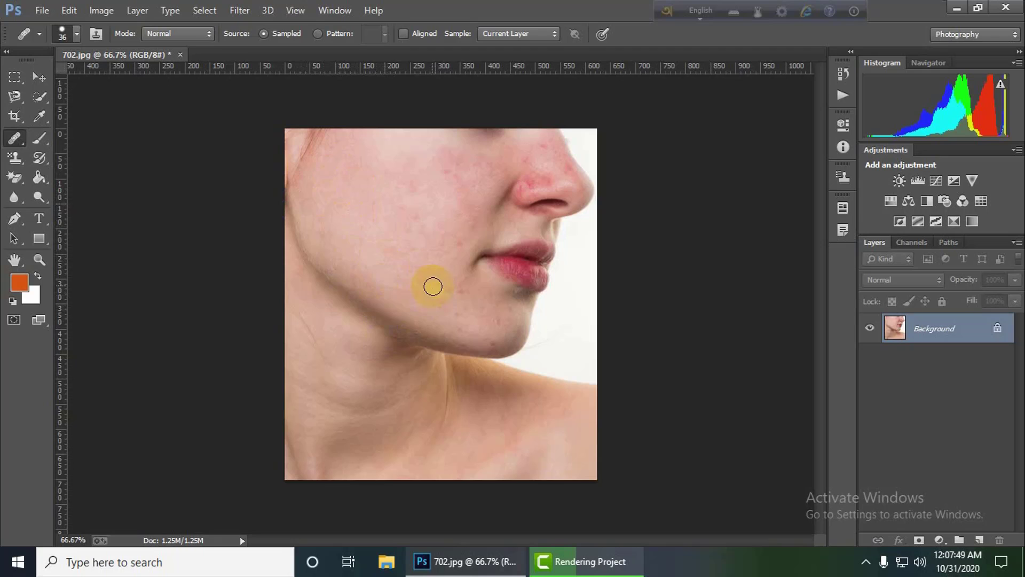
click(372, 292)
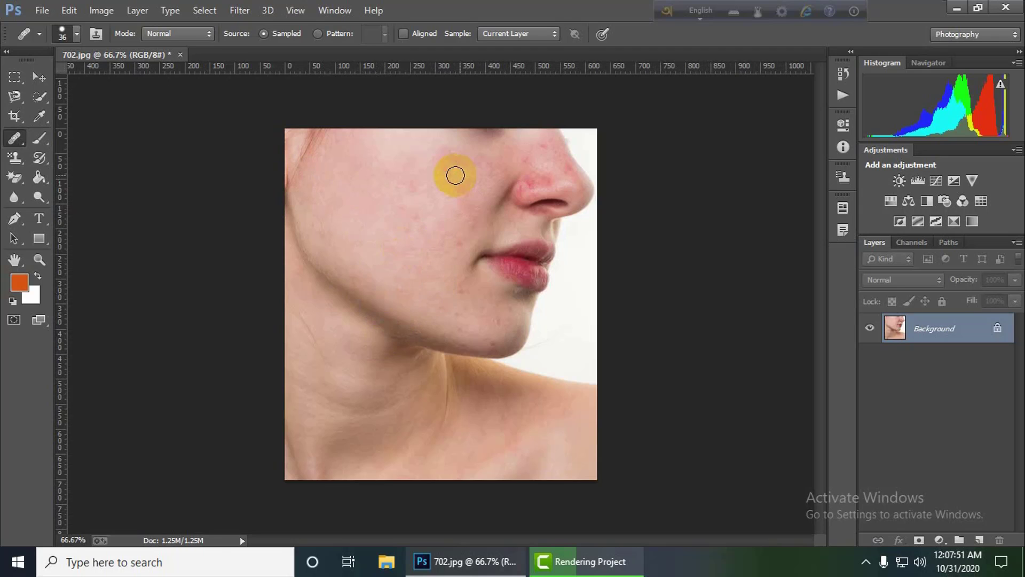
Step: Set the Healing Brush size to 70 px and heal the redness across the upper and middle cheek, sampling clear cheek skin
alt+click(385, 195)
click(500, 262)
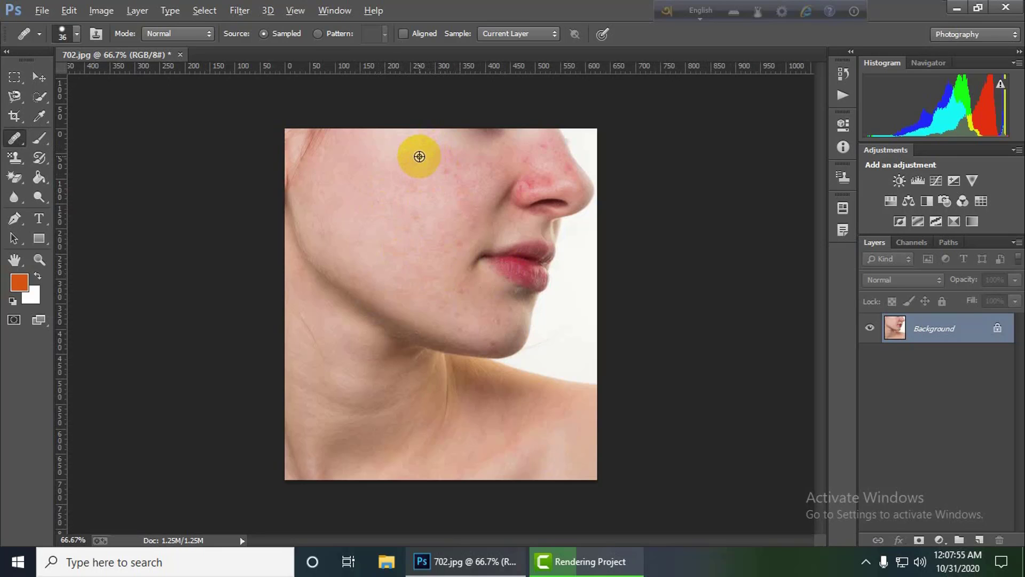
click(76, 33)
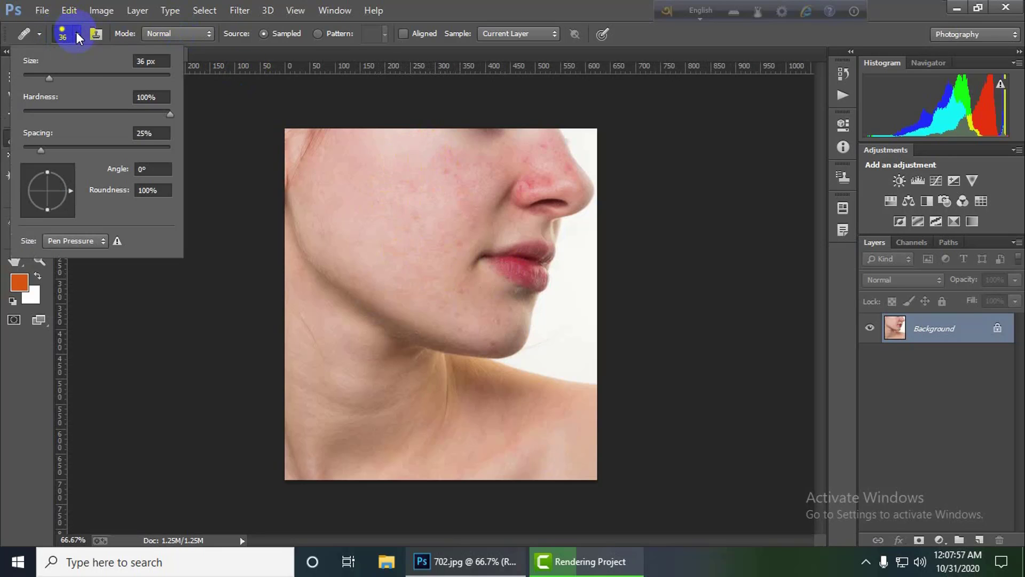
drag(64, 78, 73, 77)
alt+click(416, 155)
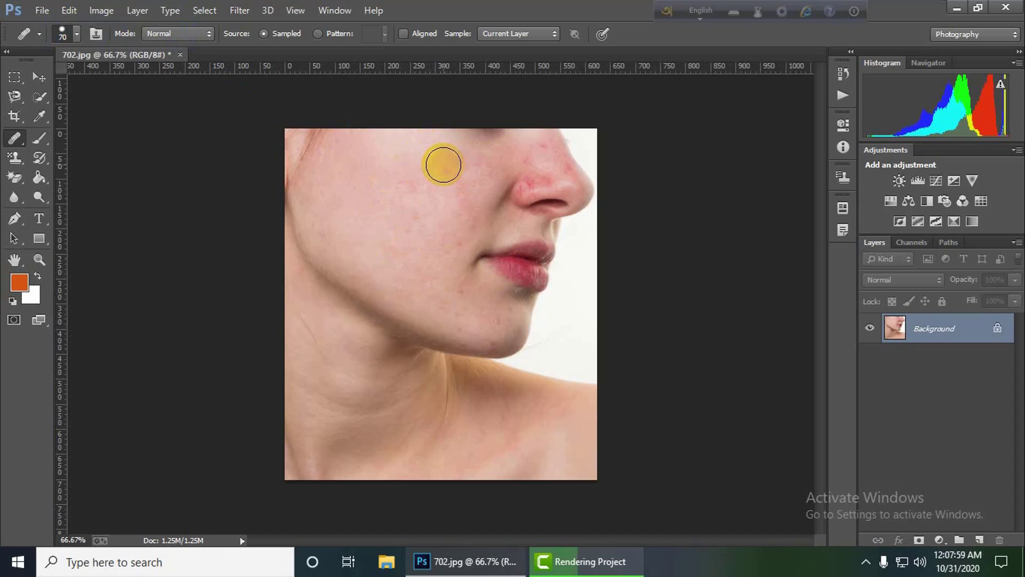
mouse_move(459, 171)
mouse_down()
mouse_move(470, 196)
mouse_move(438, 227)
mouse_move(442, 251)
mouse_up()
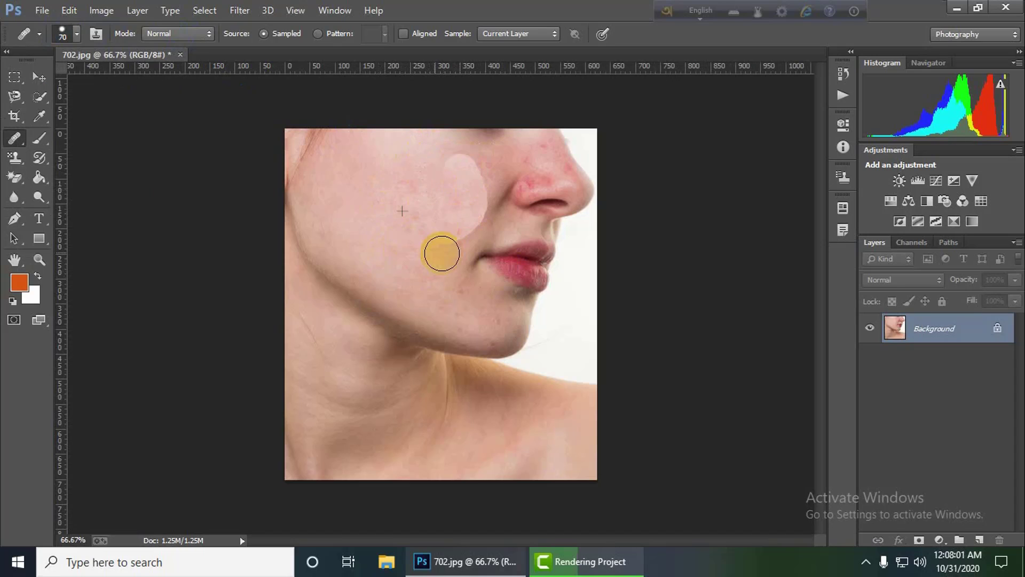
mouse_move(513, 241)
mouse_down()
mouse_move(534, 237)
mouse_move(495, 274)
mouse_up()
alt+click(449, 168)
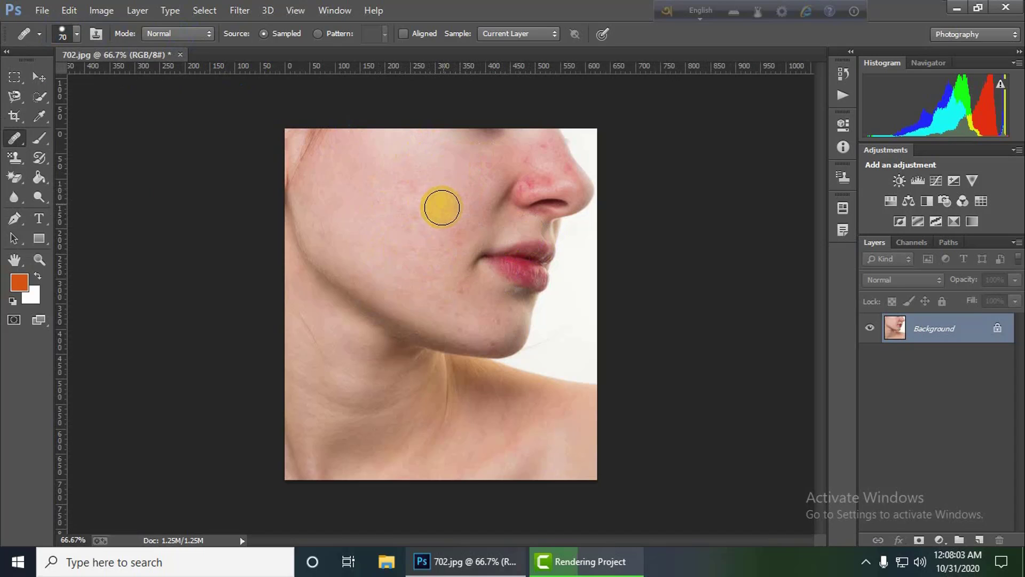
click(418, 220)
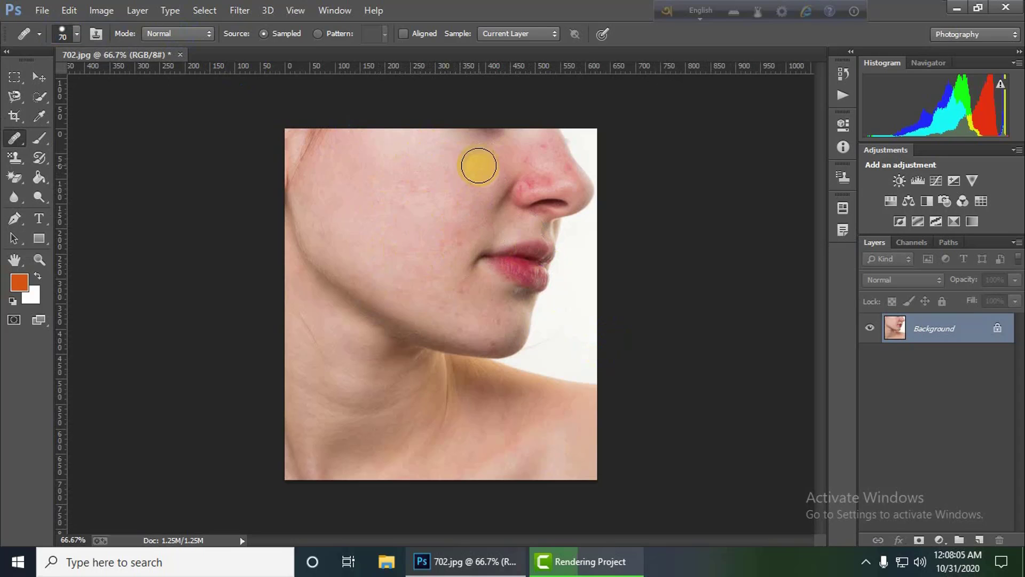
click(420, 197)
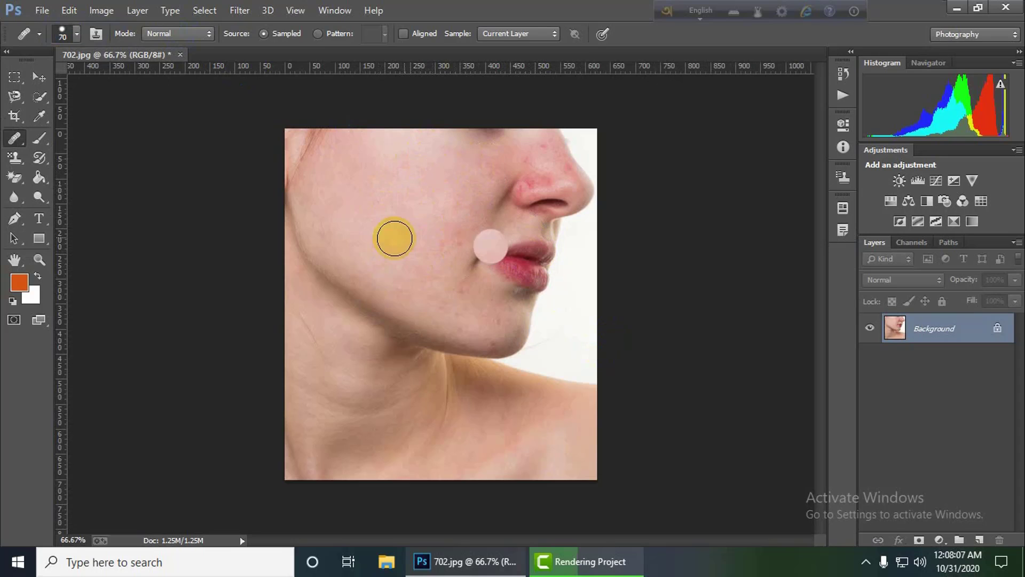
click(418, 326)
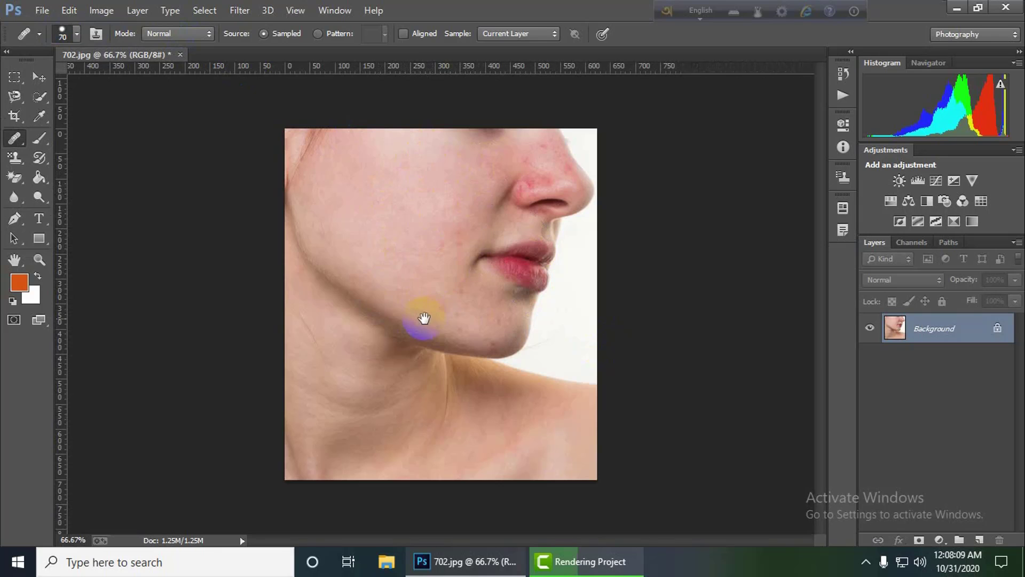
Step: Heal the remaining red patches on the front of the cheek, between the nose and the mouth corner, from nearby clear skin
key(ctrl+plus)
drag(437, 265, 411, 362)
alt+click(466, 214)
alt+click(454, 227)
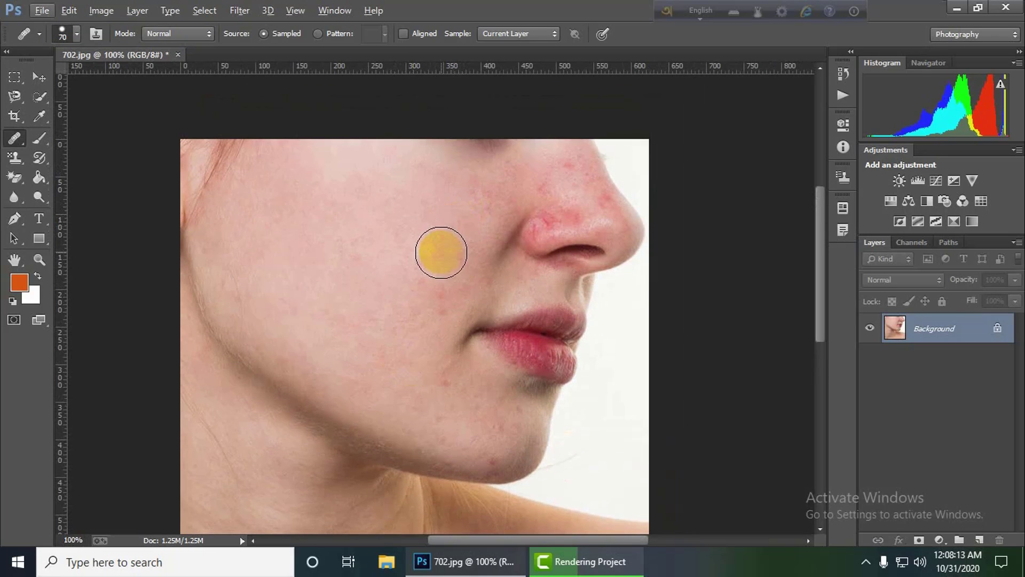
click(442, 255)
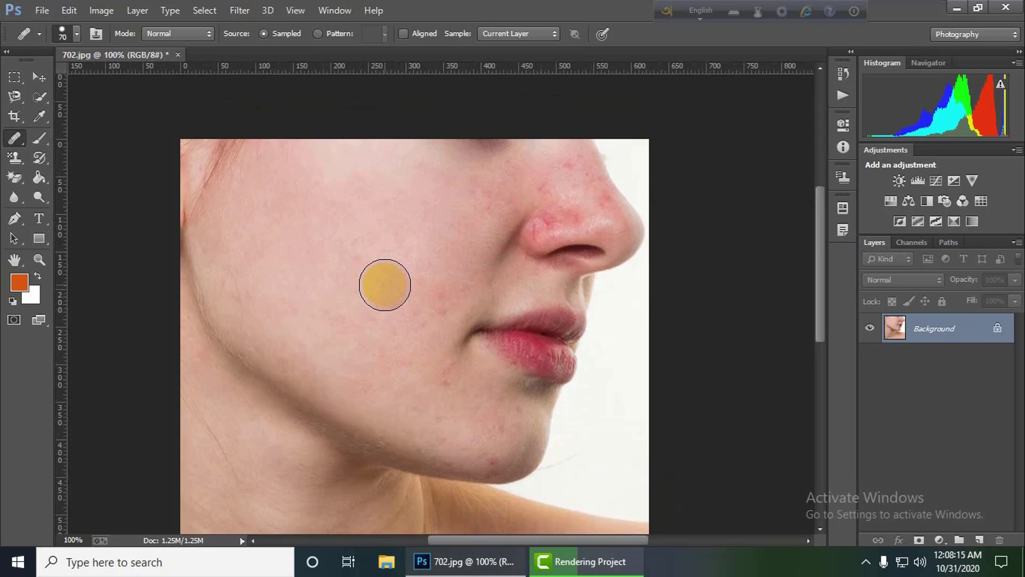
alt+click(401, 309)
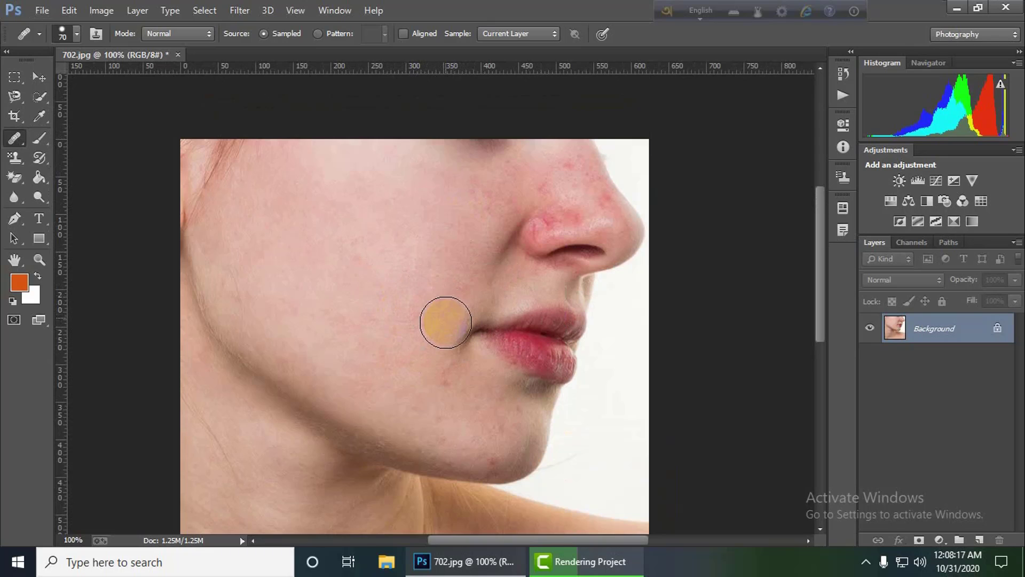
drag(451, 363, 448, 377)
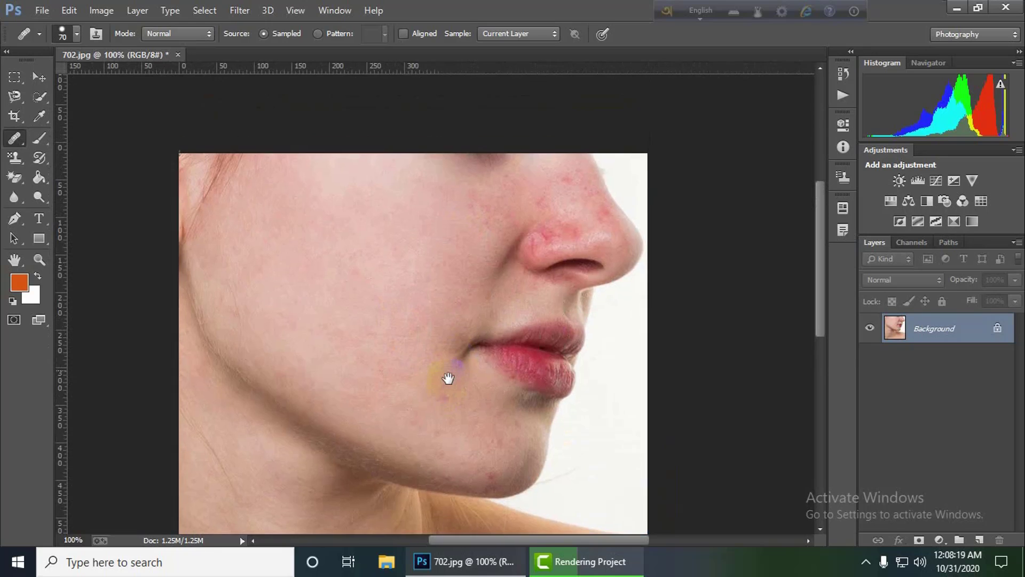
drag(525, 293, 498, 359)
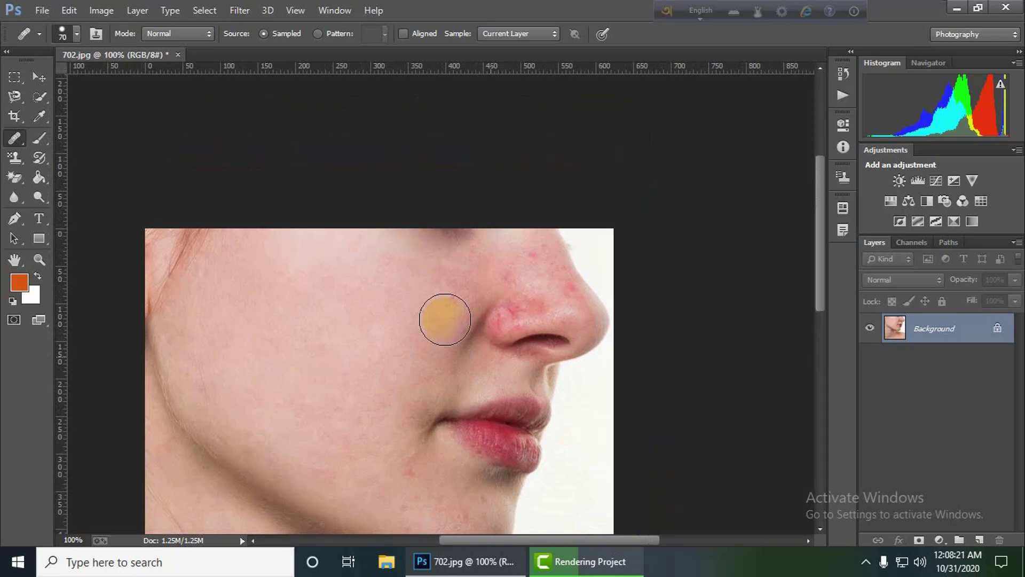
drag(398, 374, 425, 311)
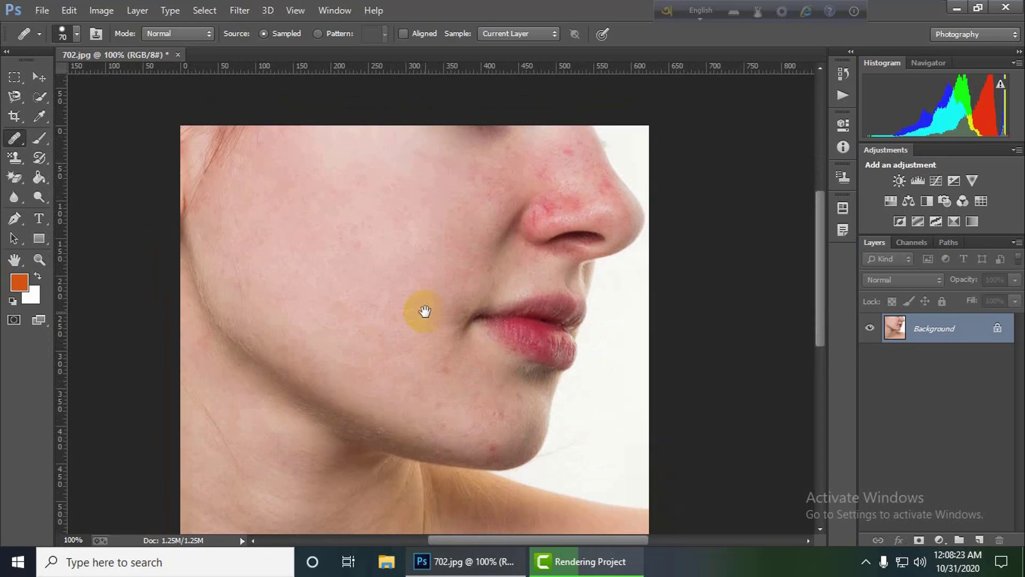
Step: Set the brush size to 37 px and heal the spots below the mouth corner and on the chin
click(78, 35)
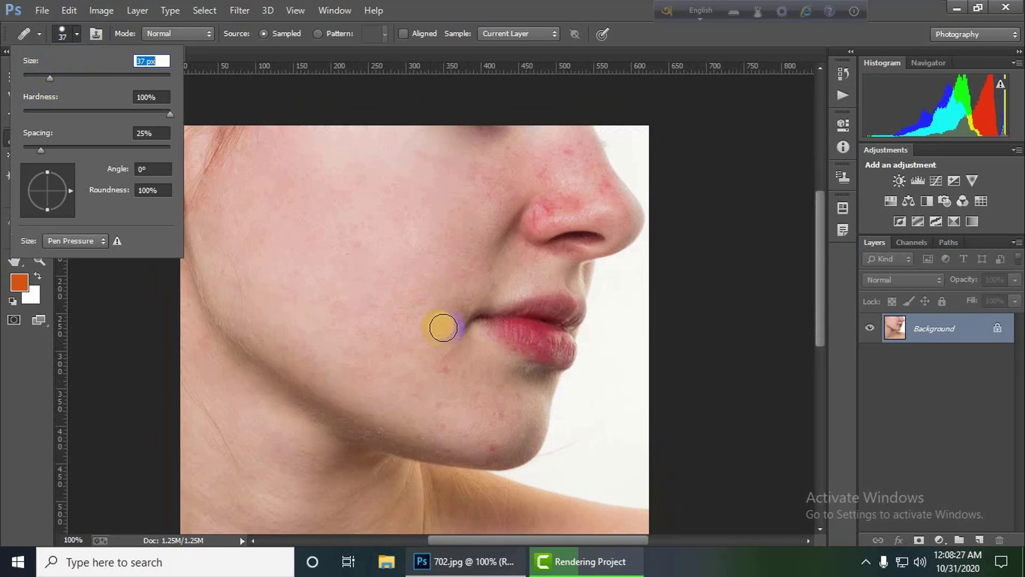
click(448, 336)
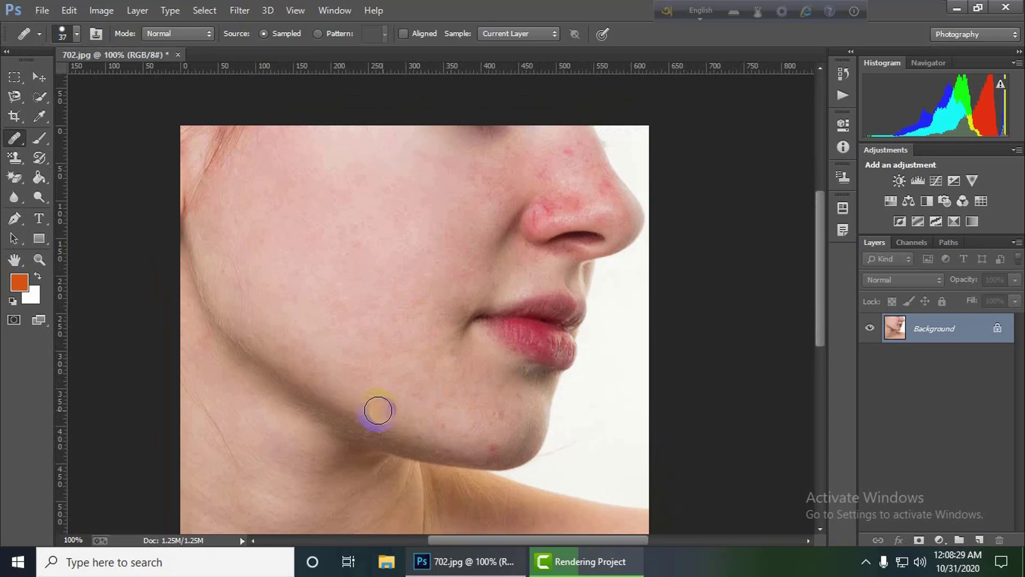
click(501, 445)
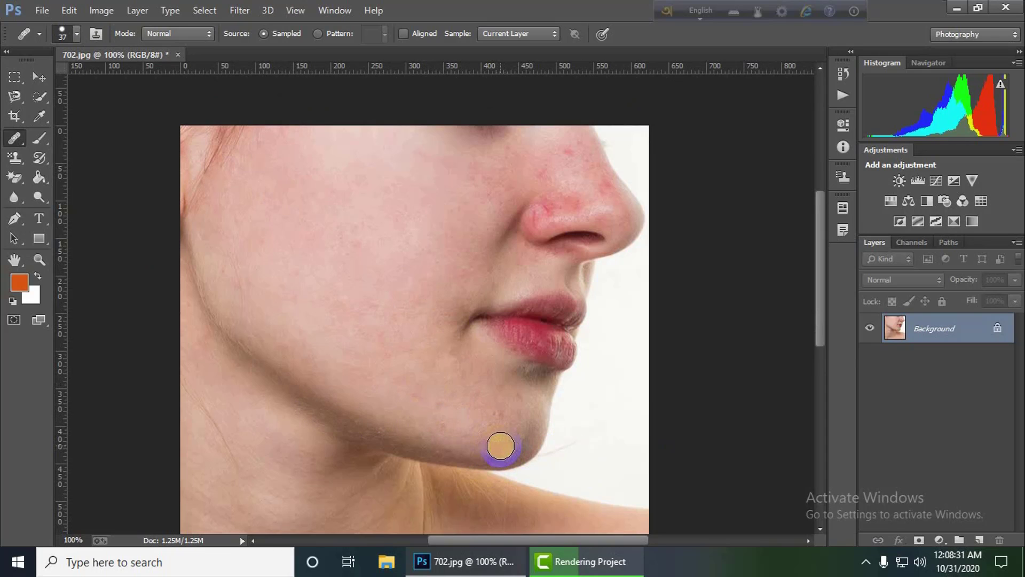
click(489, 446)
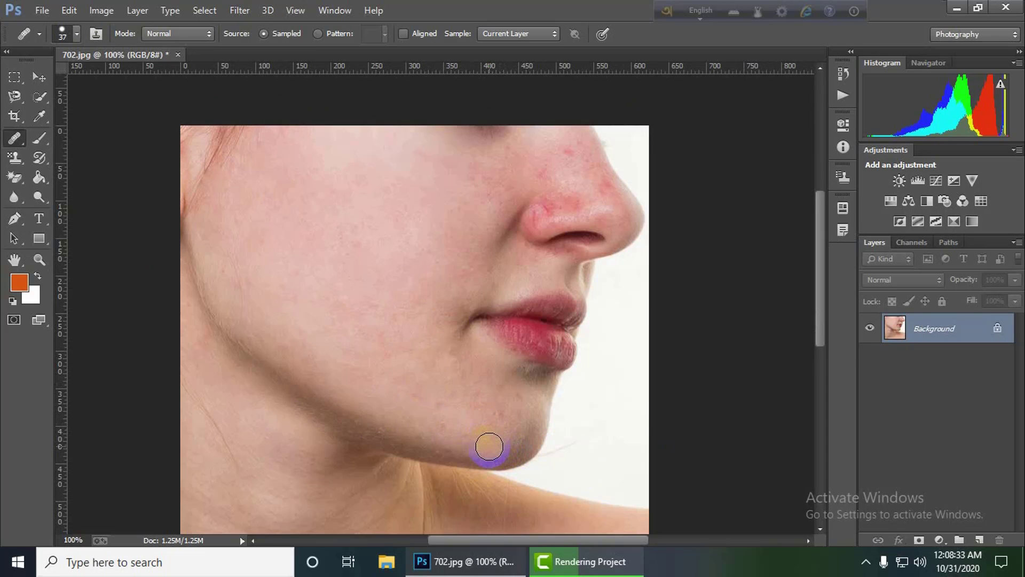
click(361, 469)
click(502, 471)
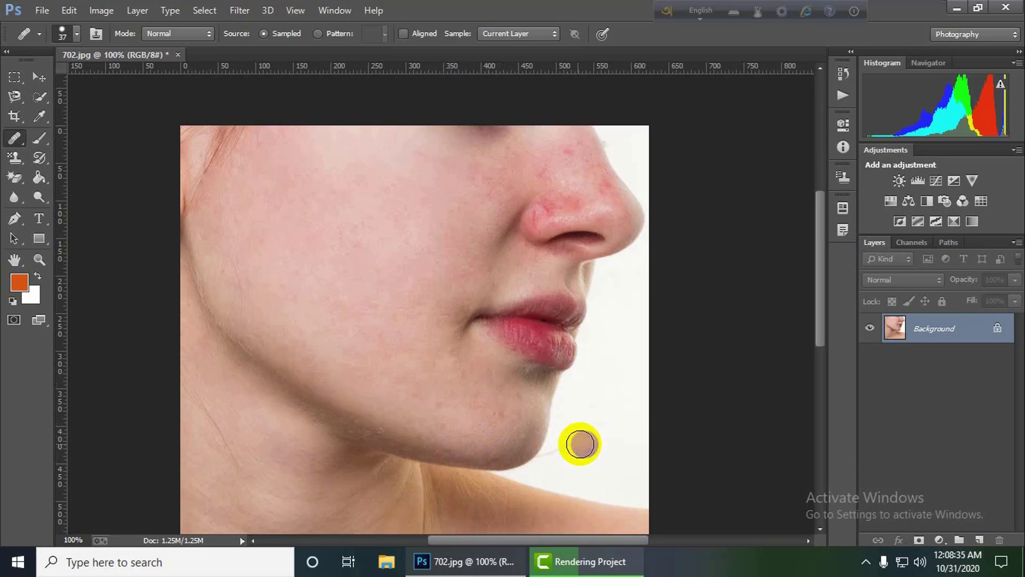
Step: Heal the blemishes on the cheek beside the nose and the redness on the side of the nose, using sampled skin
drag(423, 339, 377, 391)
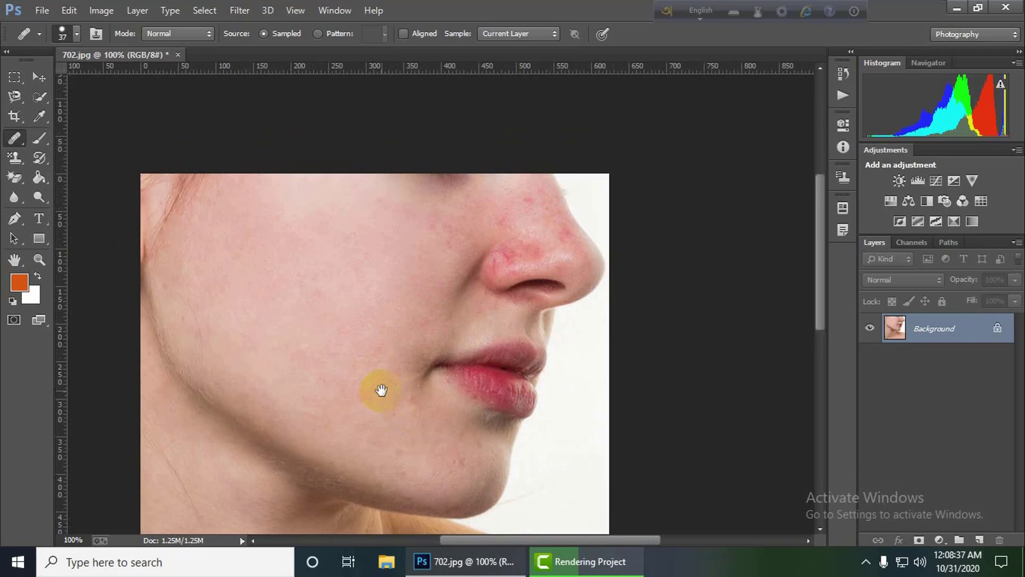
click(415, 308)
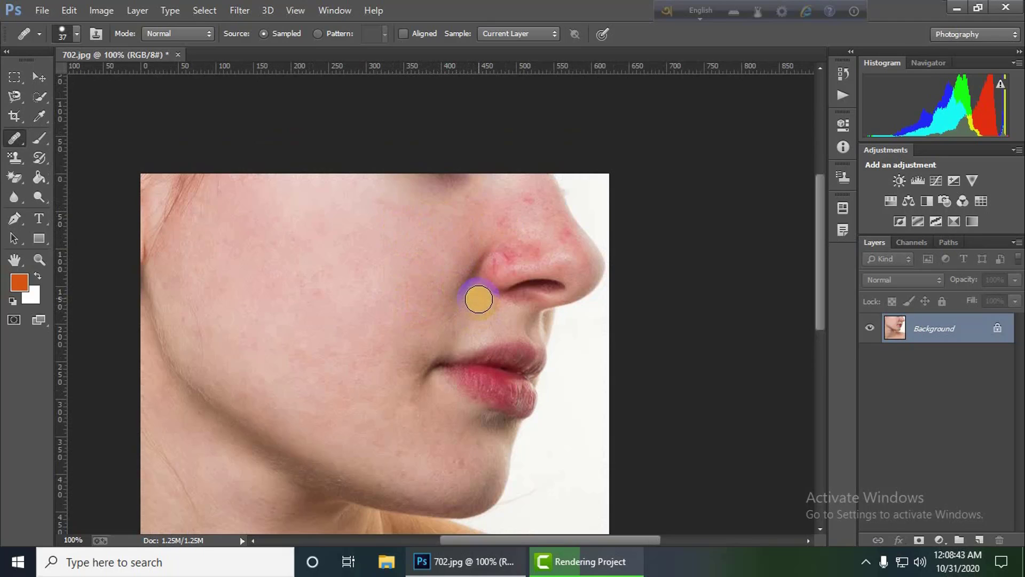
drag(422, 292, 411, 331)
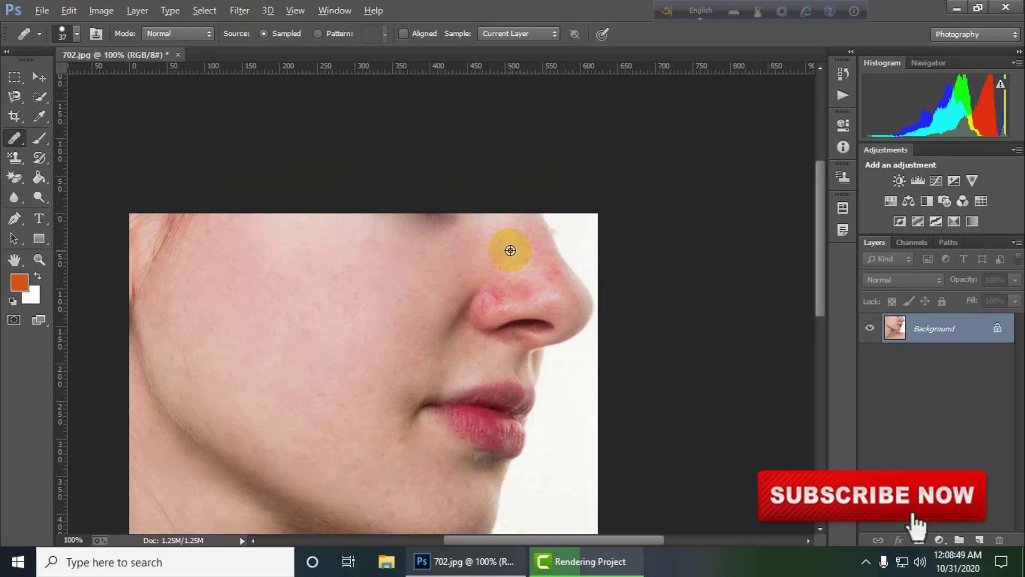
click(478, 312)
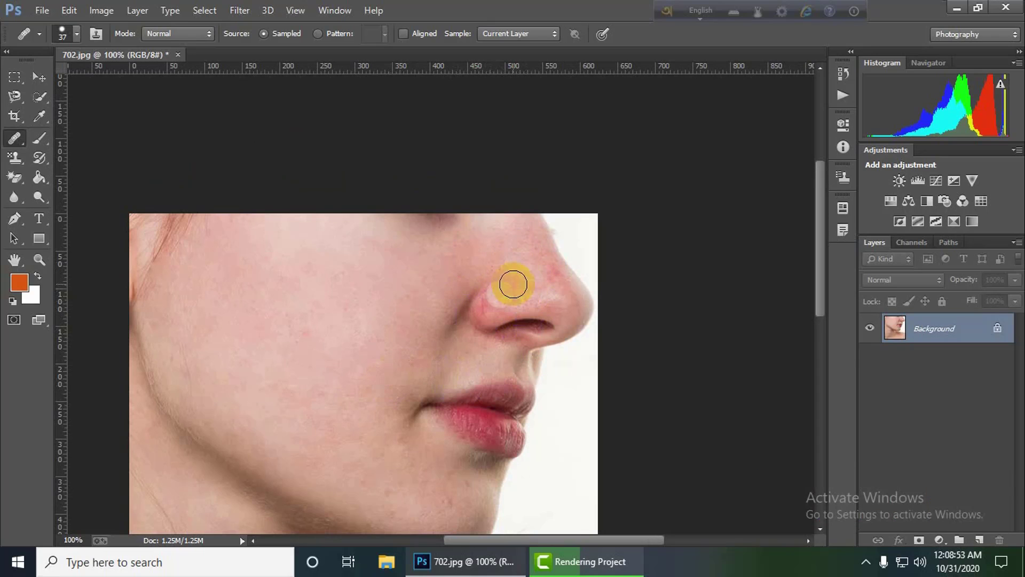
alt+click(481, 297)
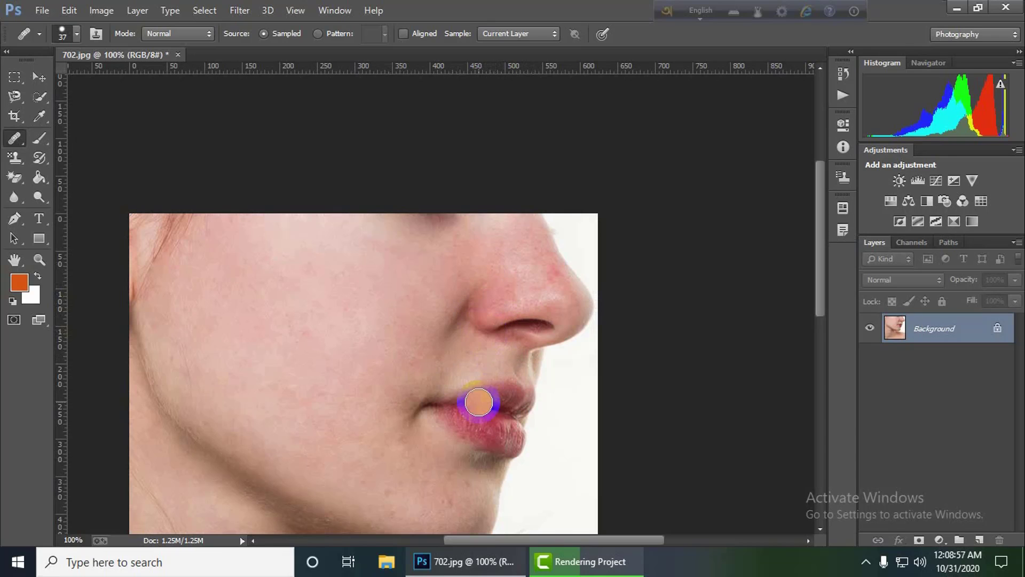
click(486, 313)
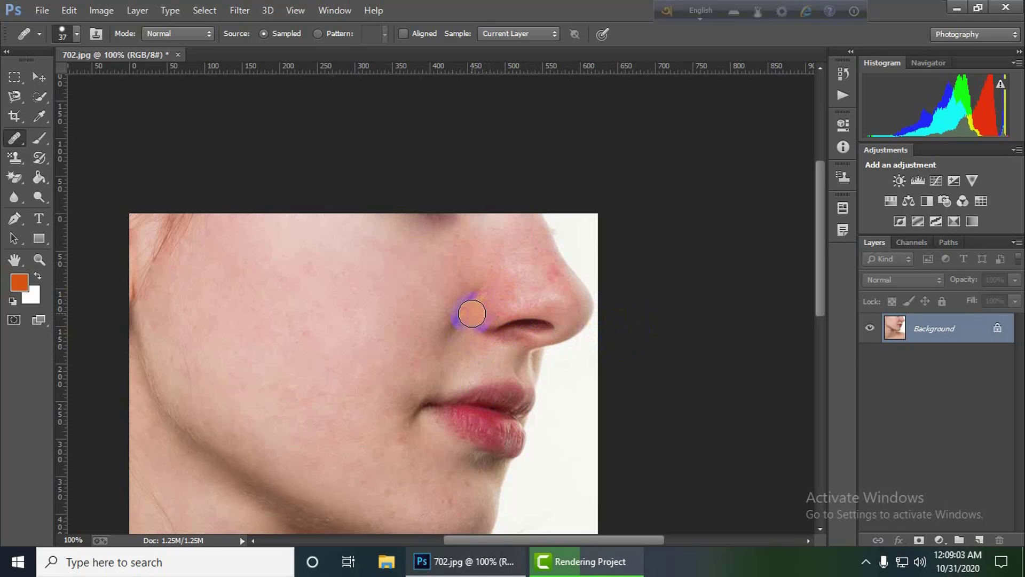
Step: Set the brush size to 22 px and heal the skin along the nostril crease, resampling beside it
click(73, 35)
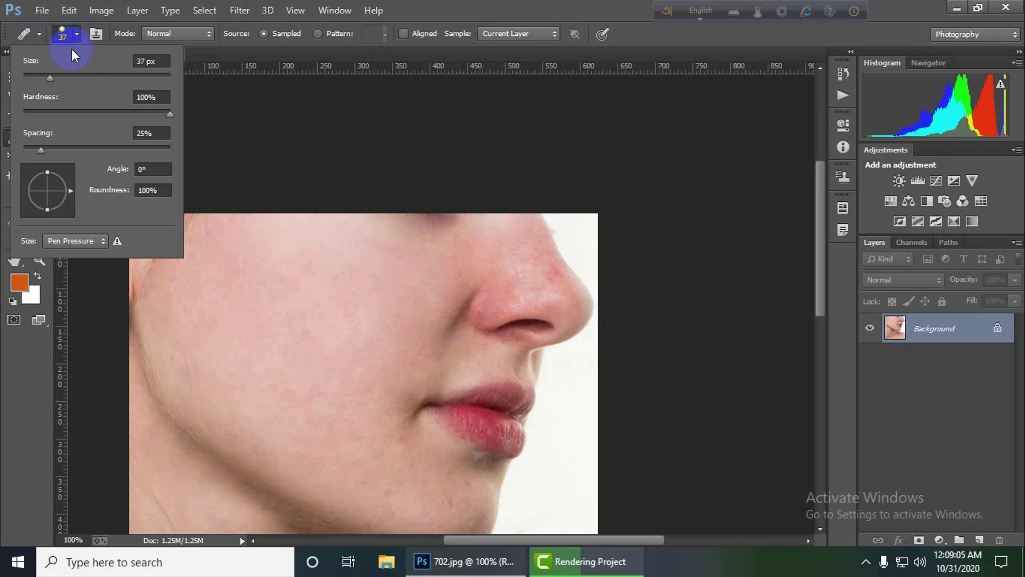
click(42, 77)
drag(461, 316, 475, 307)
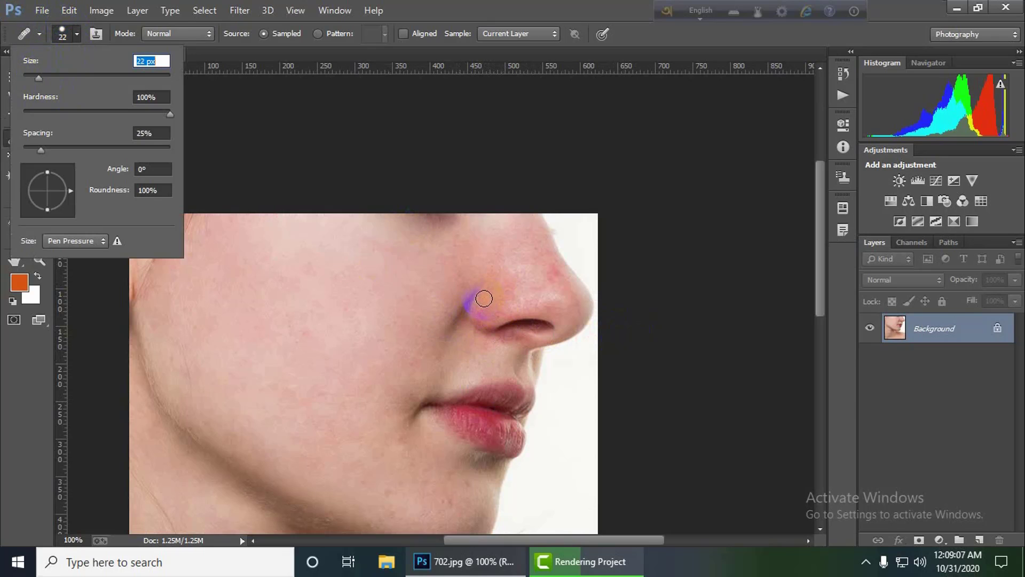
alt+click(484, 297)
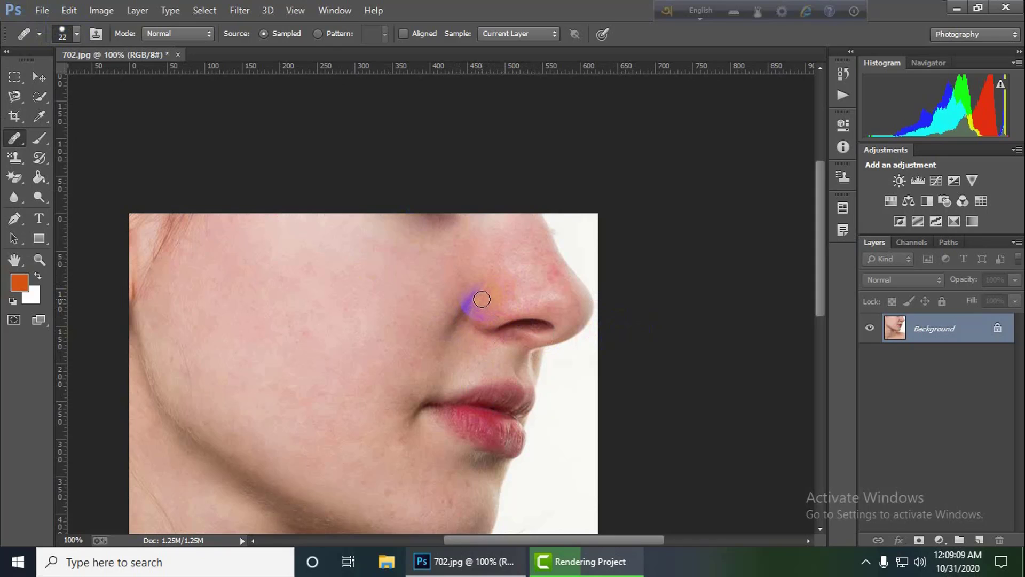
mouse_move(534, 324)
mouse_down()
mouse_move(522, 300)
mouse_move(491, 302)
mouse_up()
Step: Heal the red spot and uneven tone near the tip of the nose, resampling from the nose skin
drag(558, 315, 562, 322)
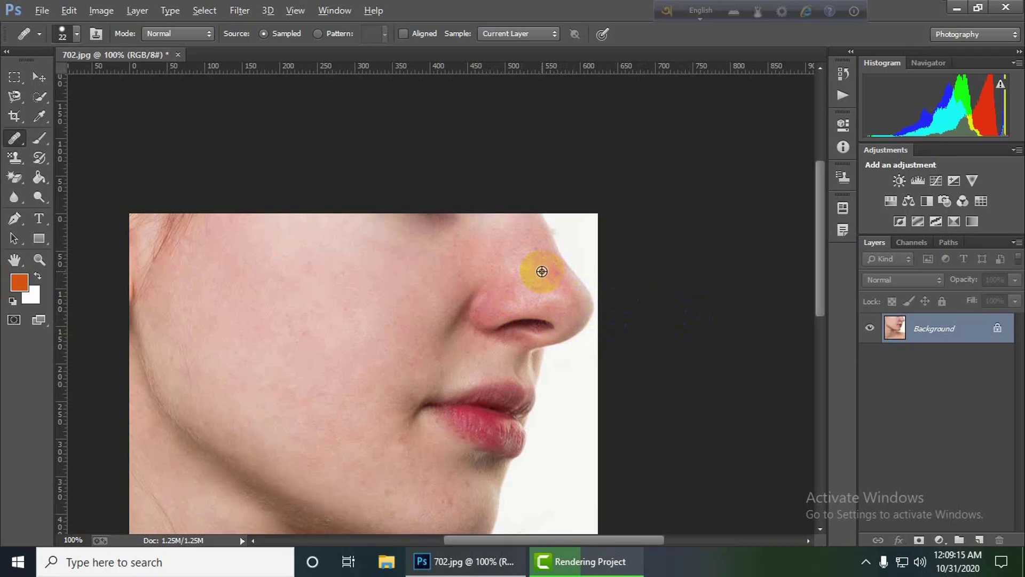
drag(556, 274, 564, 330)
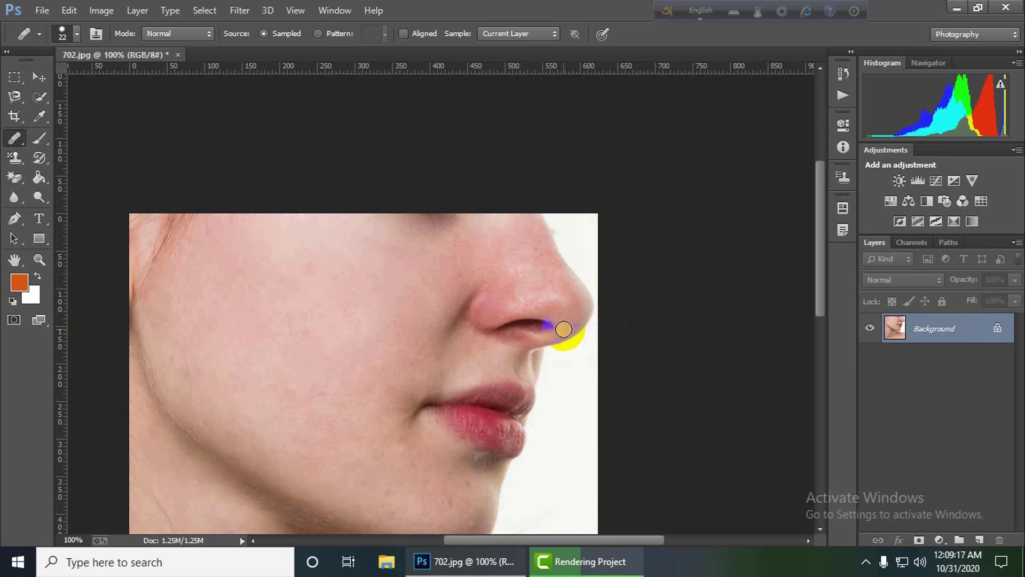
alt+click(539, 278)
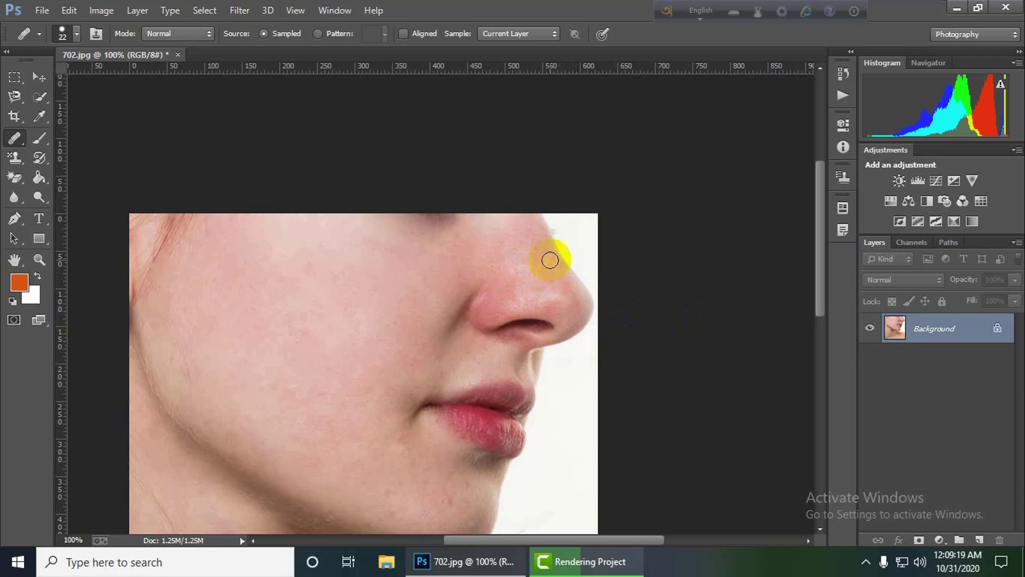
drag(529, 327, 550, 320)
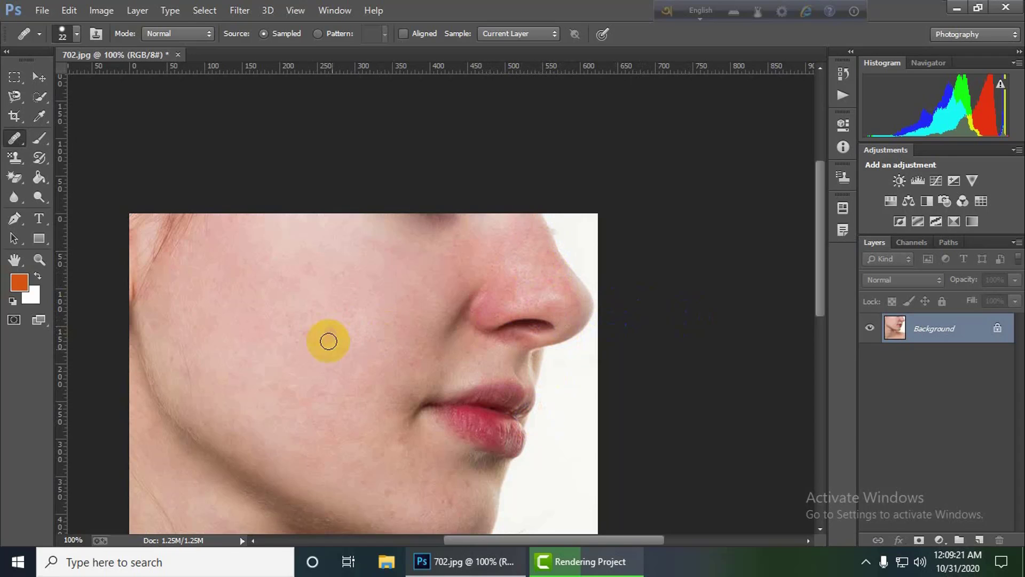
scroll(374, 397, down, 2)
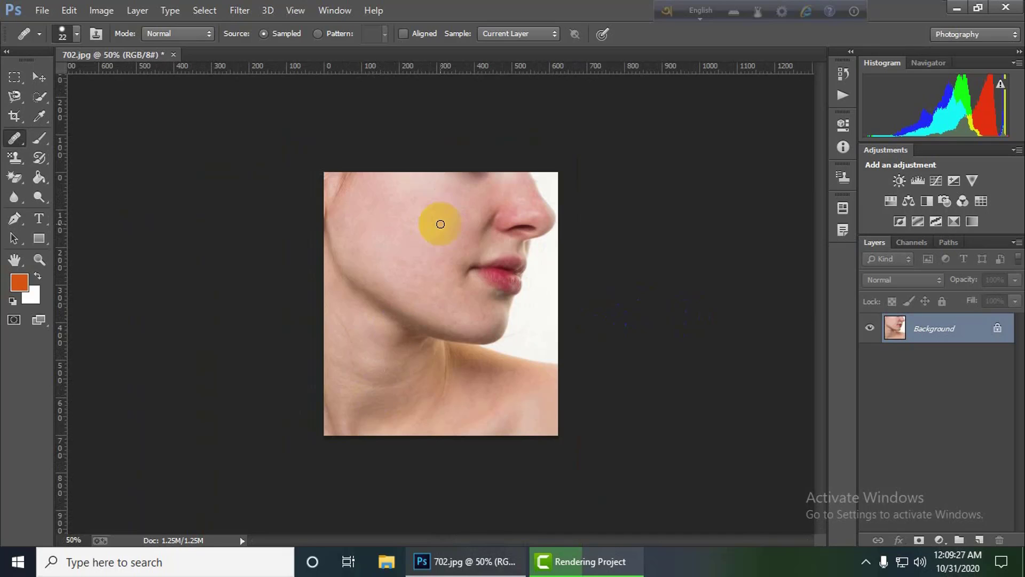
right_click(9, 134)
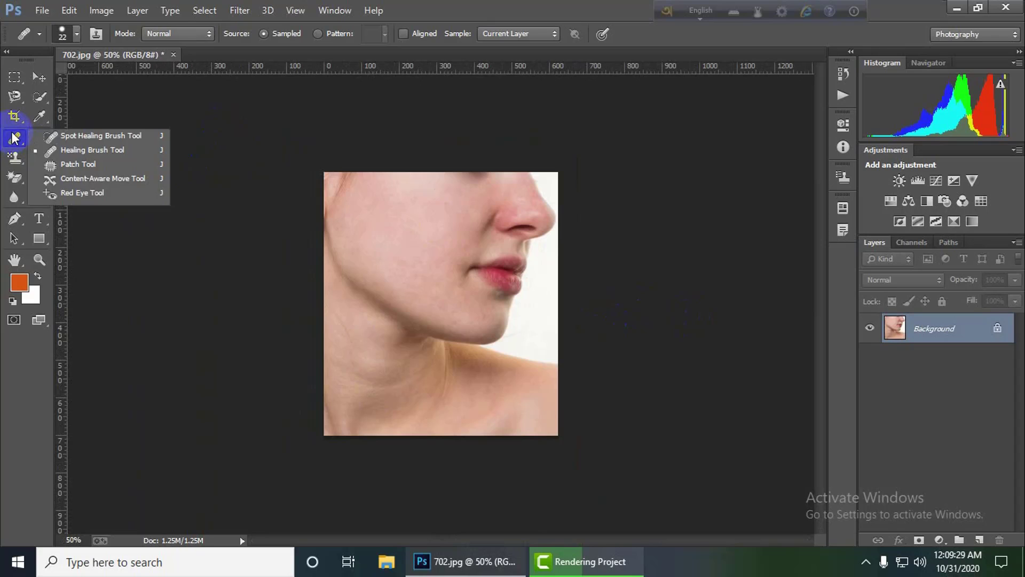
click(22, 138)
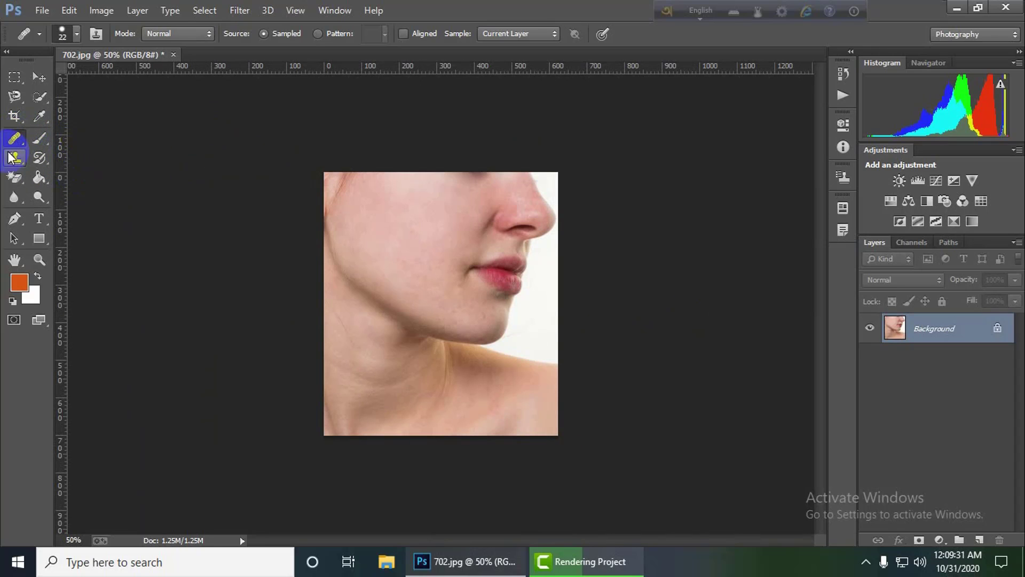
Step: Outline a round area of skin on the upper cheek, toward the ear, with the Patch tool in Source mode
right_click(15, 138)
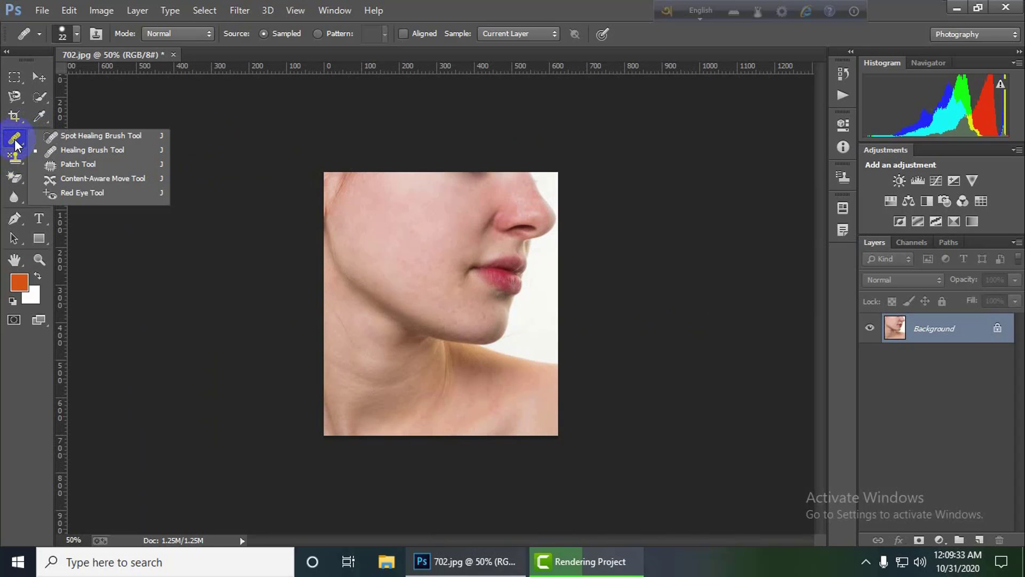
click(74, 170)
drag(489, 223, 508, 235)
key(ctrl+plus)
key(ctrl+plus)
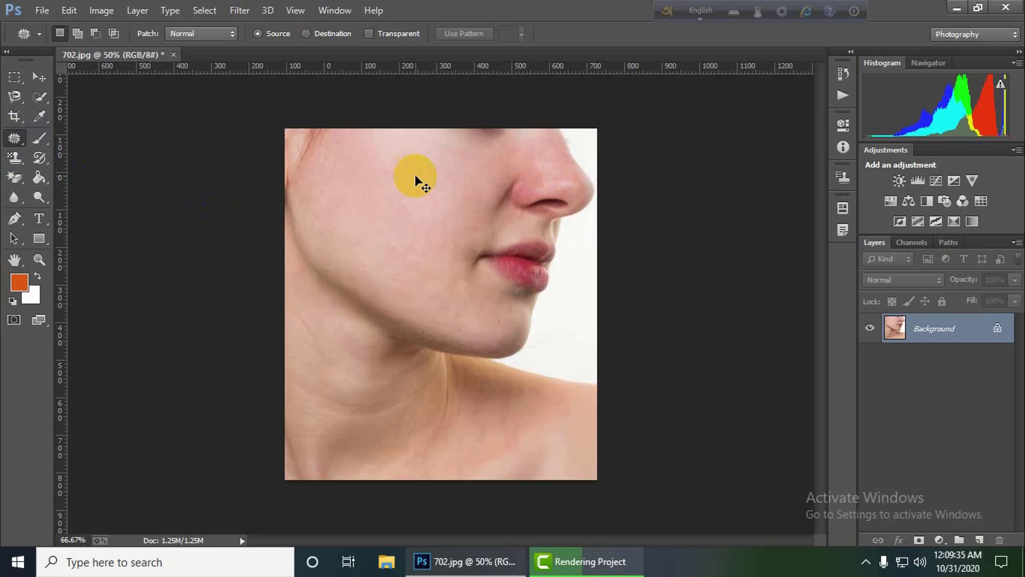
drag(408, 274, 408, 290)
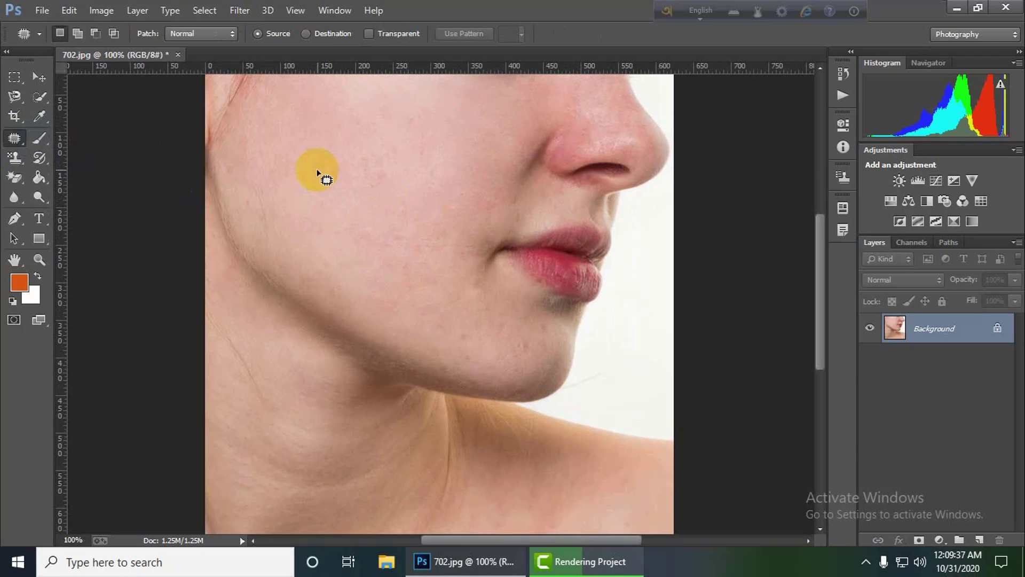
mouse_move(297, 145)
mouse_down()
mouse_move(343, 114)
mouse_move(369, 126)
mouse_move(381, 165)
mouse_move(355, 190)
mouse_move(321, 196)
mouse_move(297, 177)
mouse_move(304, 153)
mouse_up()
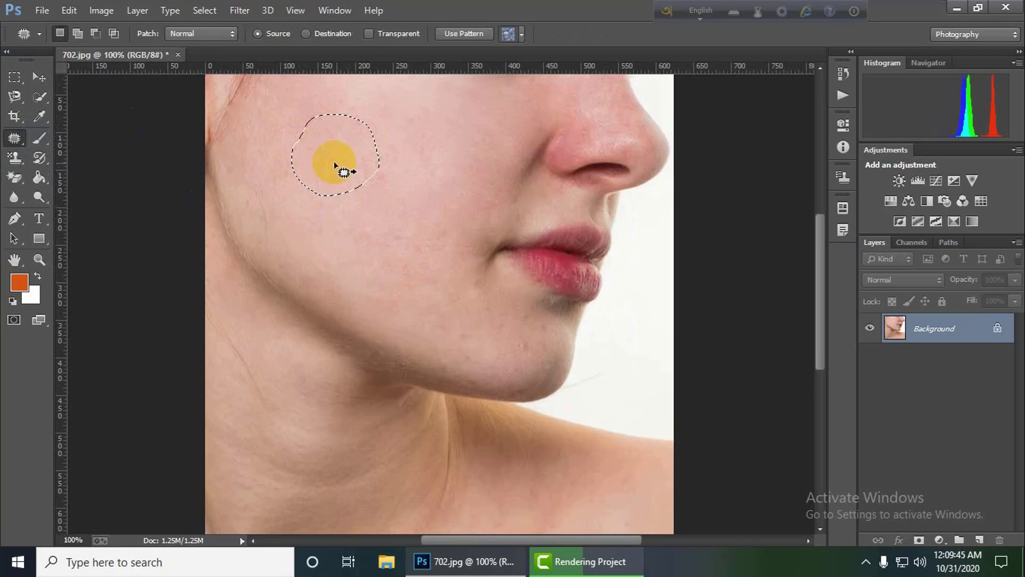
Step: Patch the outlined cheek area, trying sources near and on the nose before using adjacent cheek skin, and deselect it
mouse_move(335, 164)
mouse_down()
mouse_move(505, 134)
mouse_move(474, 144)
mouse_up()
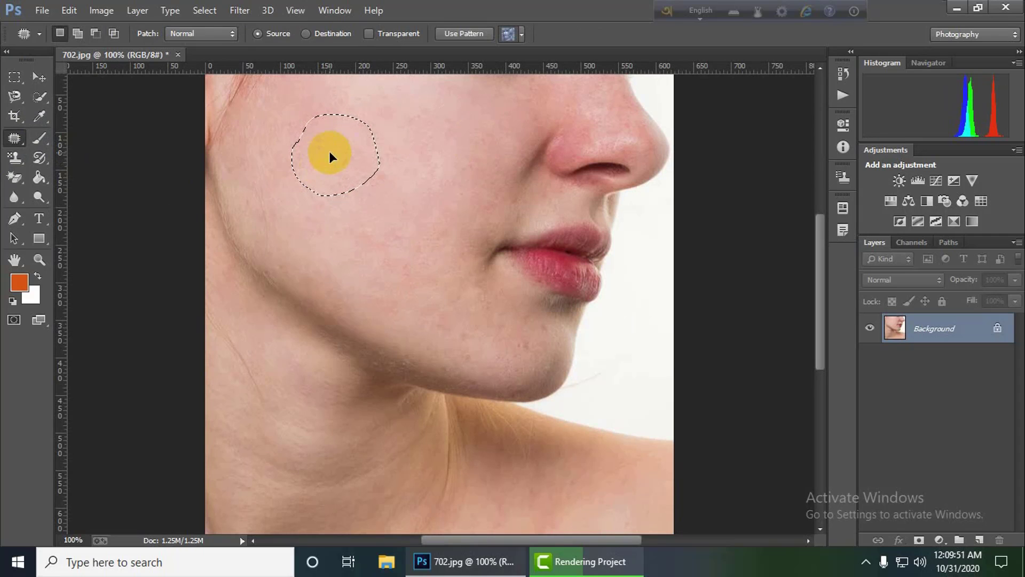
mouse_move(330, 156)
mouse_down()
mouse_move(378, 264)
mouse_move(420, 295)
mouse_move(522, 165)
mouse_move(614, 139)
mouse_move(587, 147)
mouse_up()
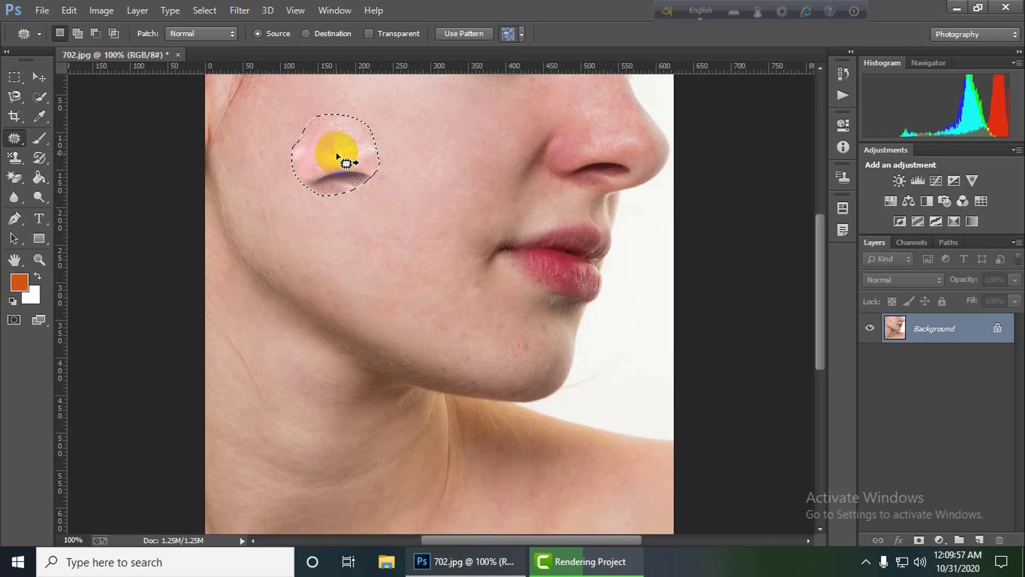
mouse_move(338, 155)
mouse_down()
mouse_move(389, 199)
mouse_move(453, 155)
mouse_move(423, 130)
mouse_up()
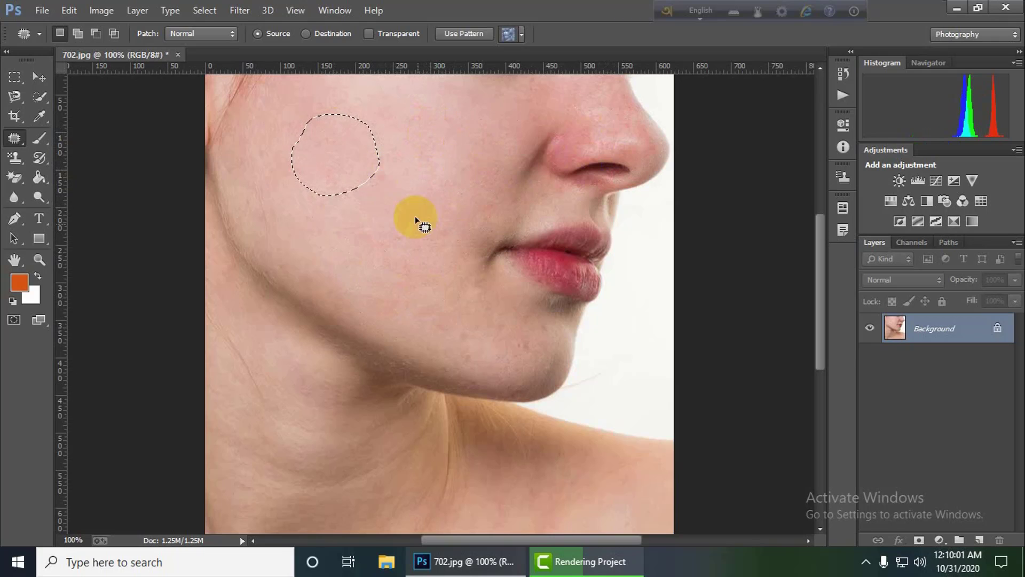
key(ctrl+d)
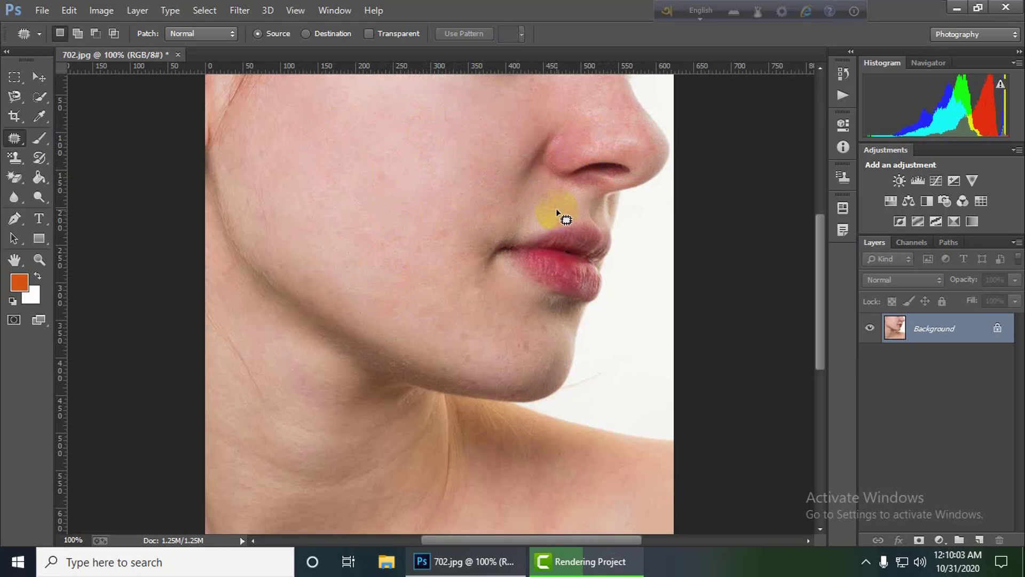
Step: Outline a small area on the upper cheek with the Patch tool and patch it with the texture of the lips
scroll(441, 313, up, 2)
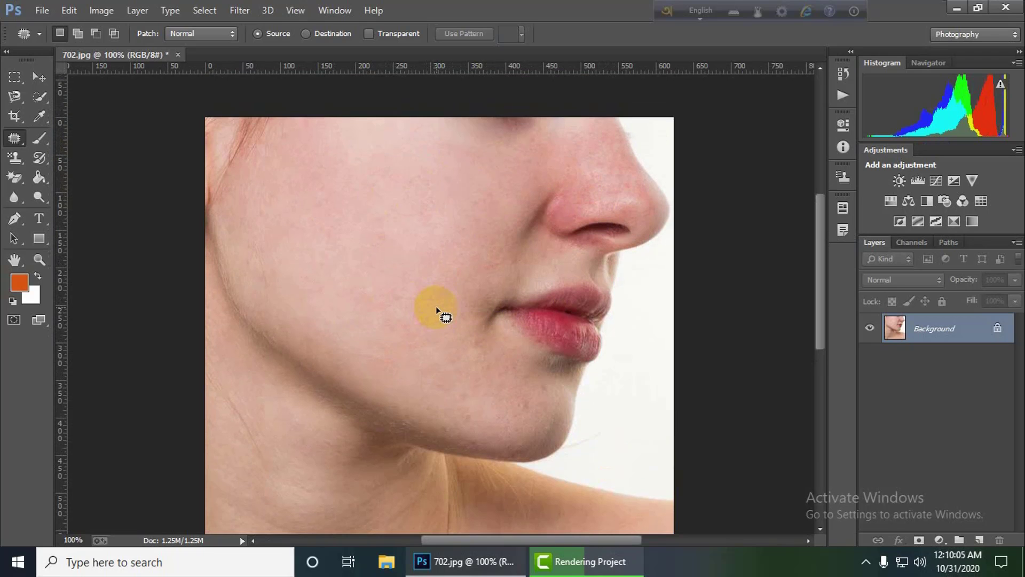
scroll(499, 353, down, 3)
scroll(487, 353, up, 2)
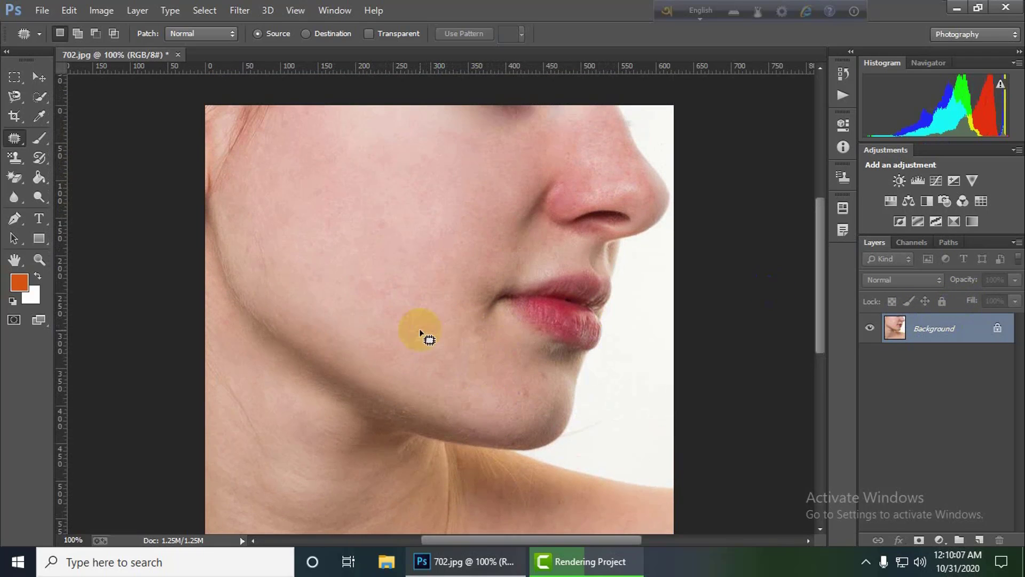
right_click(14, 138)
click(78, 164)
mouse_move(327, 188)
mouse_down()
mouse_move(367, 167)
mouse_move(366, 204)
mouse_move(334, 205)
mouse_move(323, 190)
mouse_move(327, 168)
mouse_move(350, 215)
mouse_move(356, 317)
mouse_move(388, 359)
mouse_move(521, 279)
mouse_move(549, 297)
mouse_up()
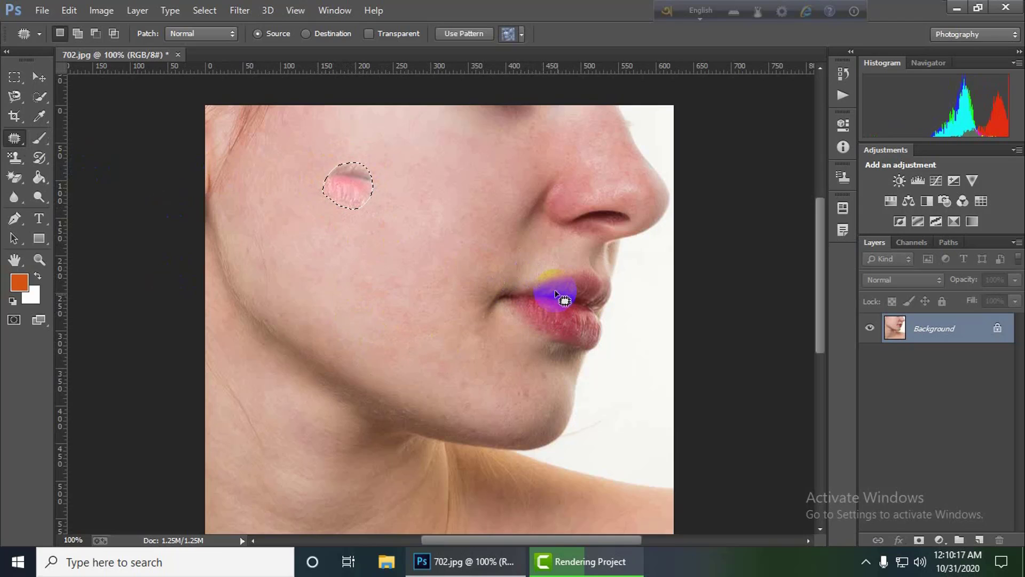
Step: Patch the small cheek selection again using clean skin from the cheek just below, and deselect it
drag(355, 185, 324, 293)
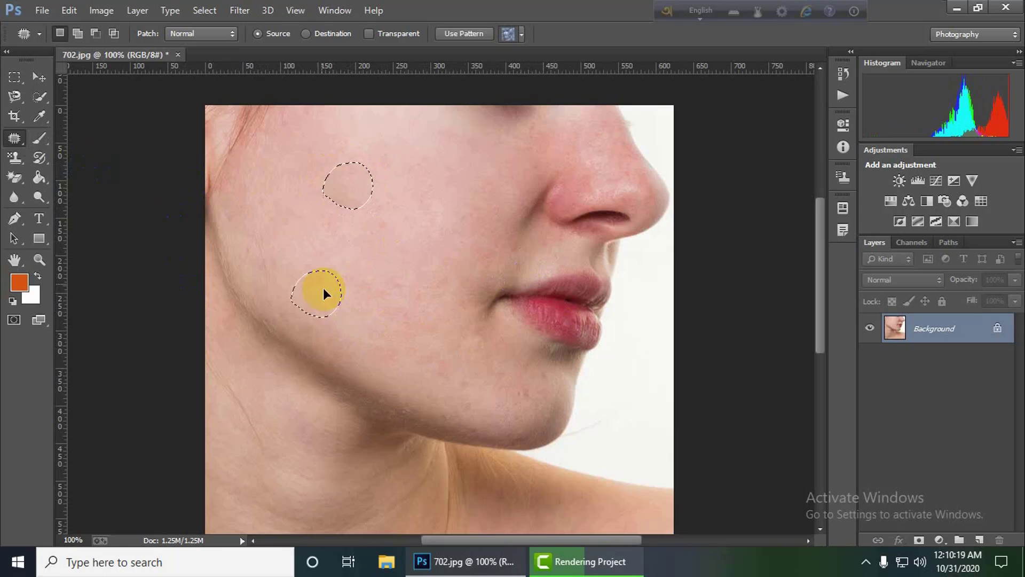
drag(325, 236, 312, 280)
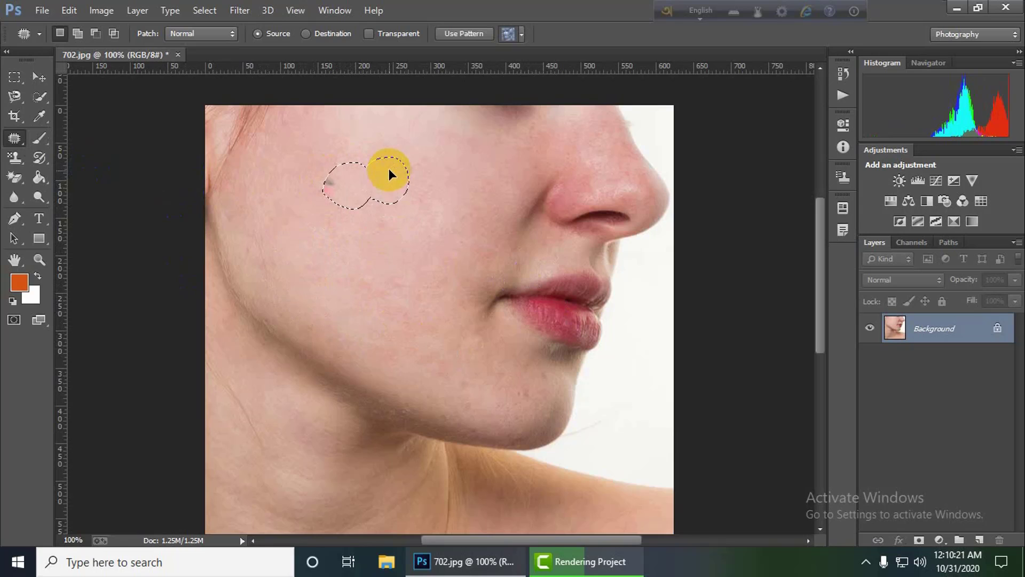
drag(389, 169, 364, 234)
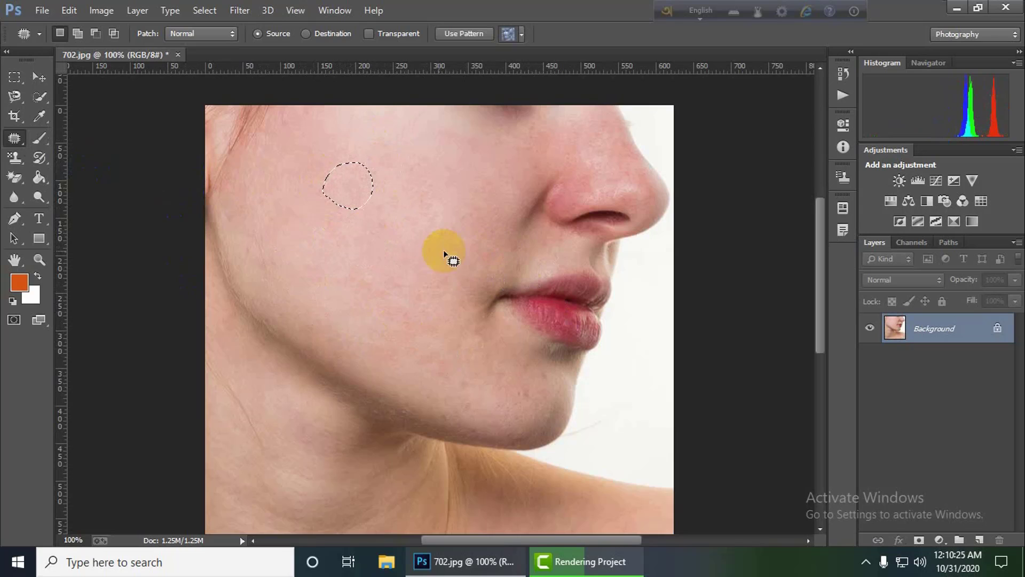
key(ctrl+d)
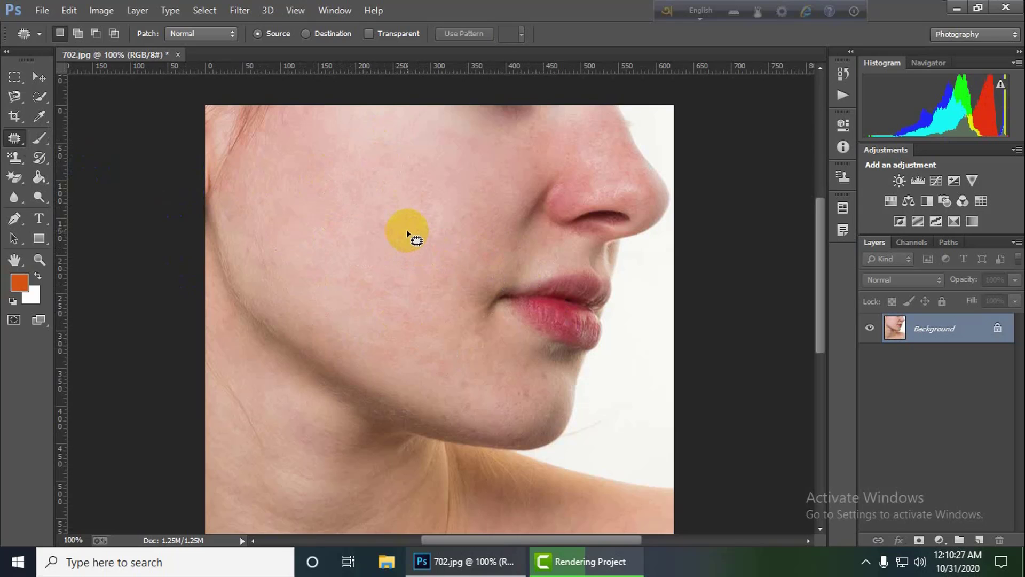
key(ctrl+minus)
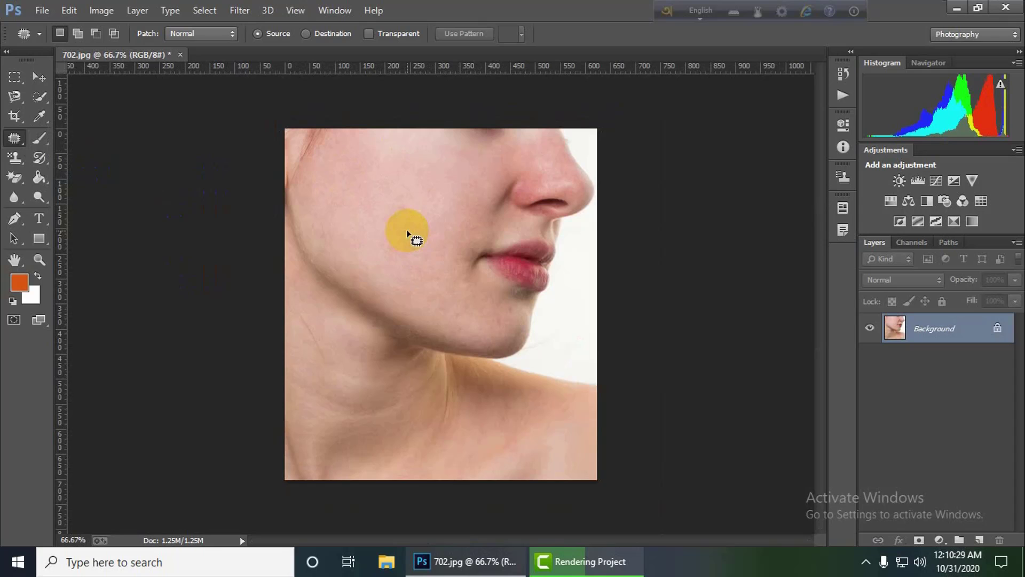
right_click(15, 139)
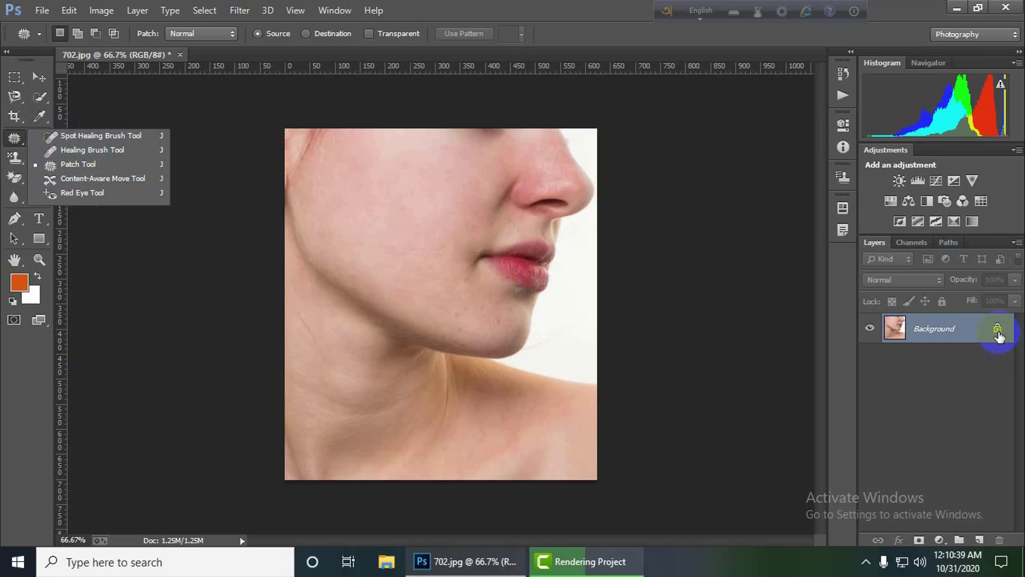
click(998, 334)
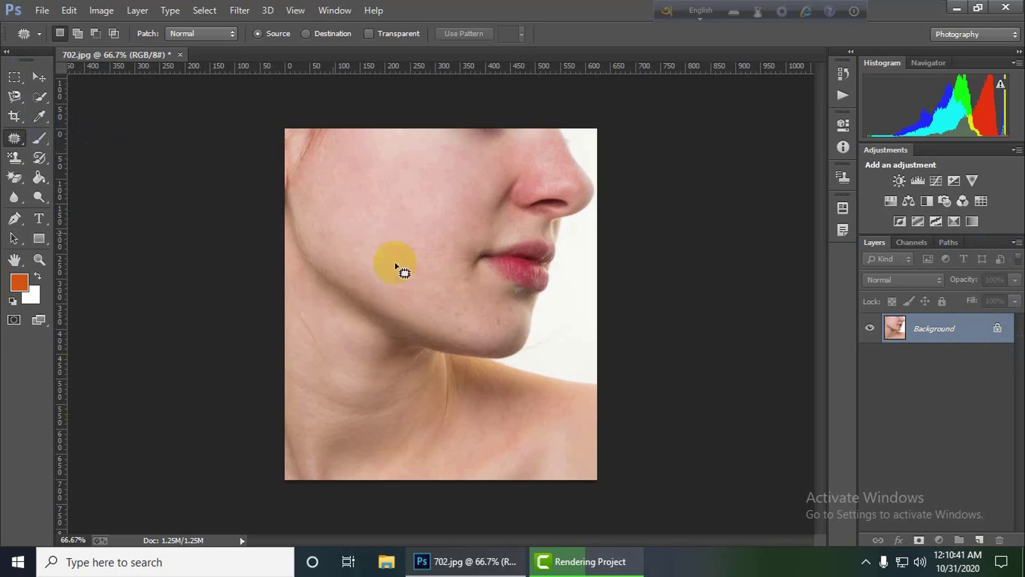
click(42, 142)
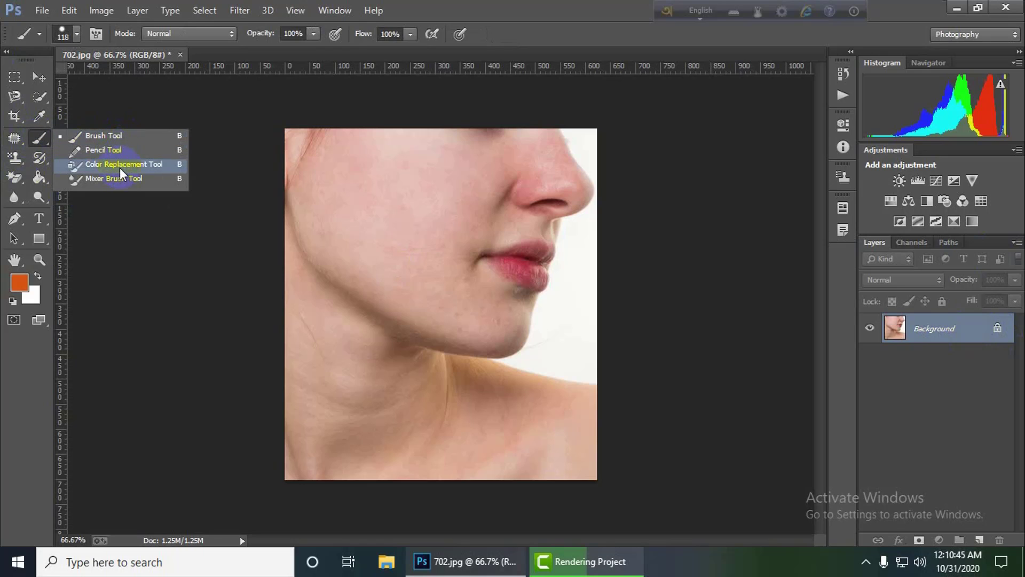
click(37, 139)
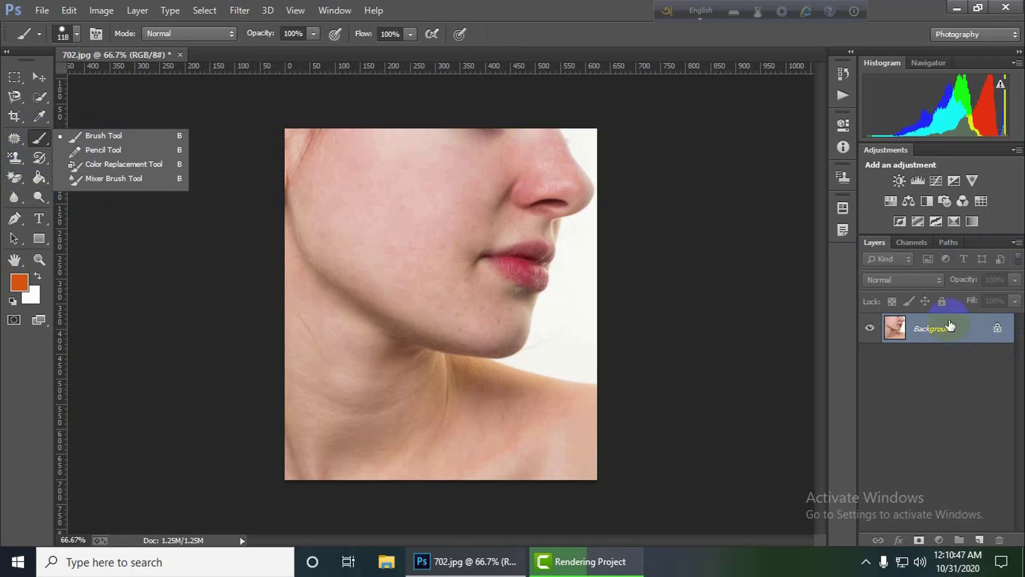
click(951, 337)
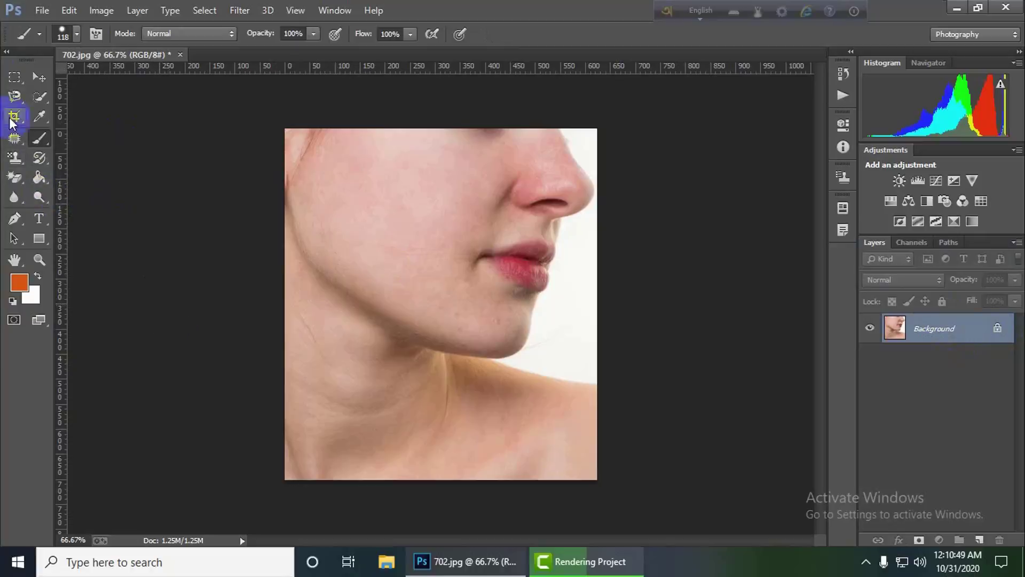
click(866, 561)
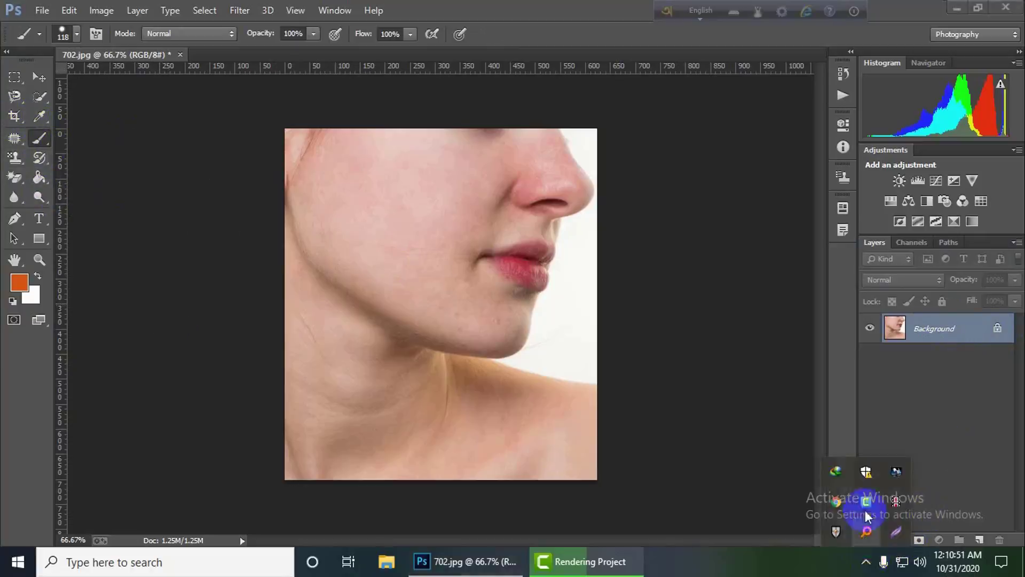